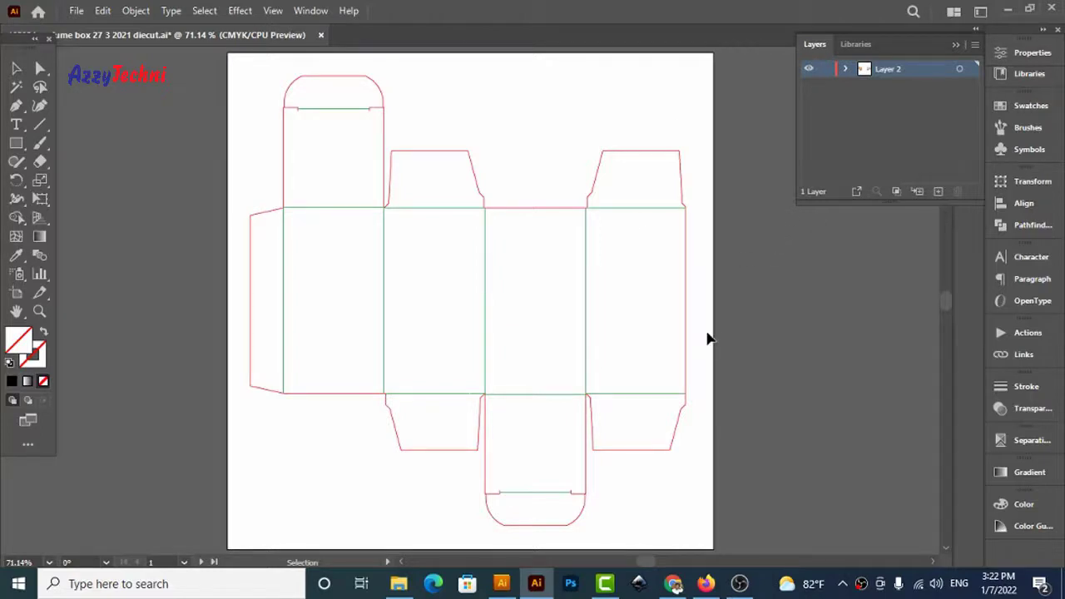
key("z")
left_click_drag(240, 62, 746, 500)
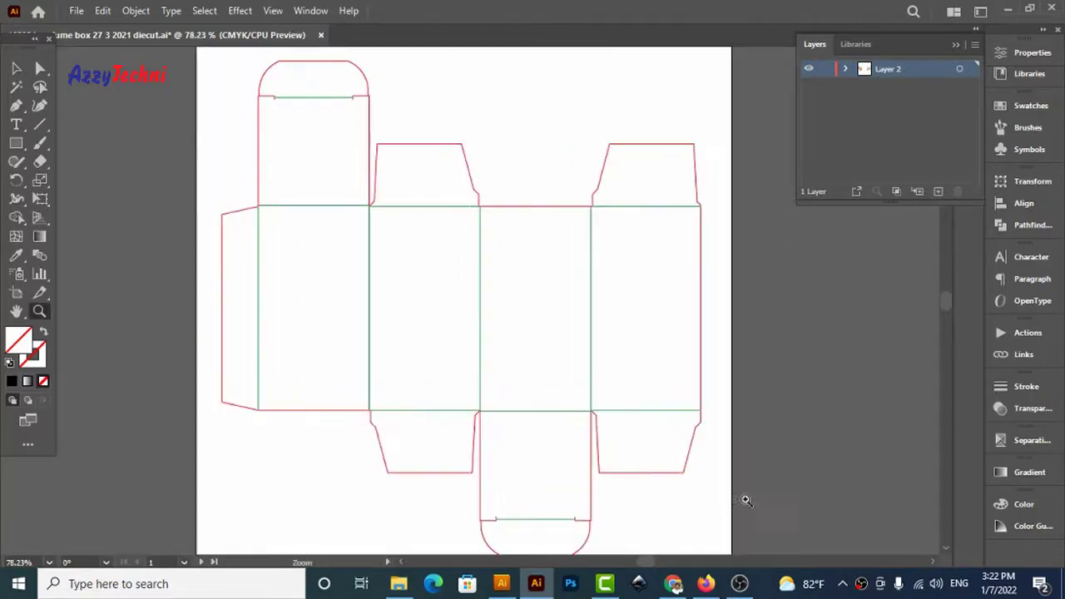
key("v")
key("ctrl+0")
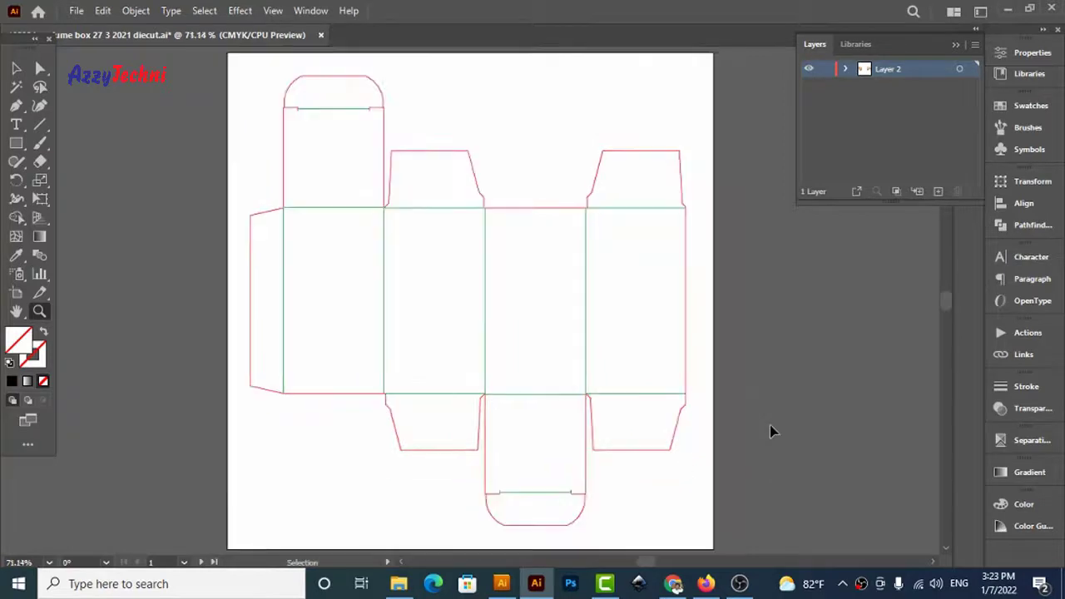
key("z")
left_click(1032, 53)
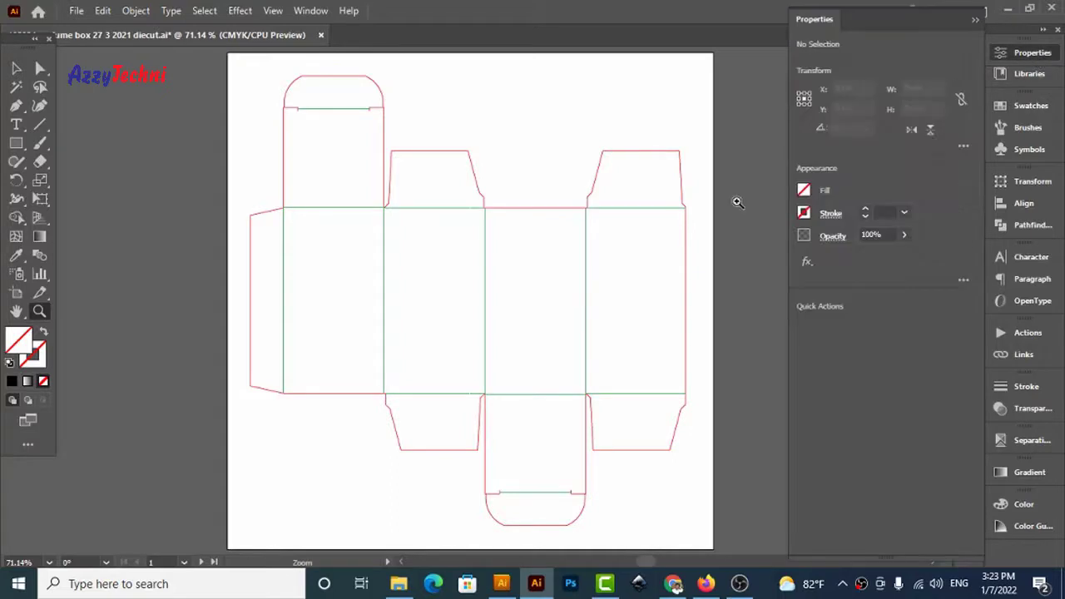
left_click(1028, 55)
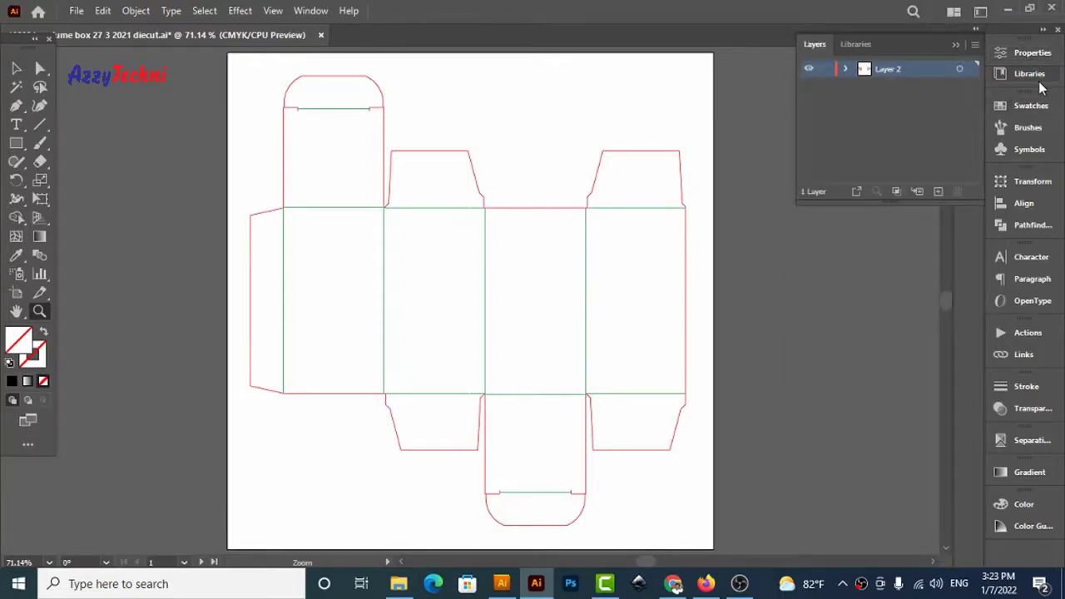
key("v")
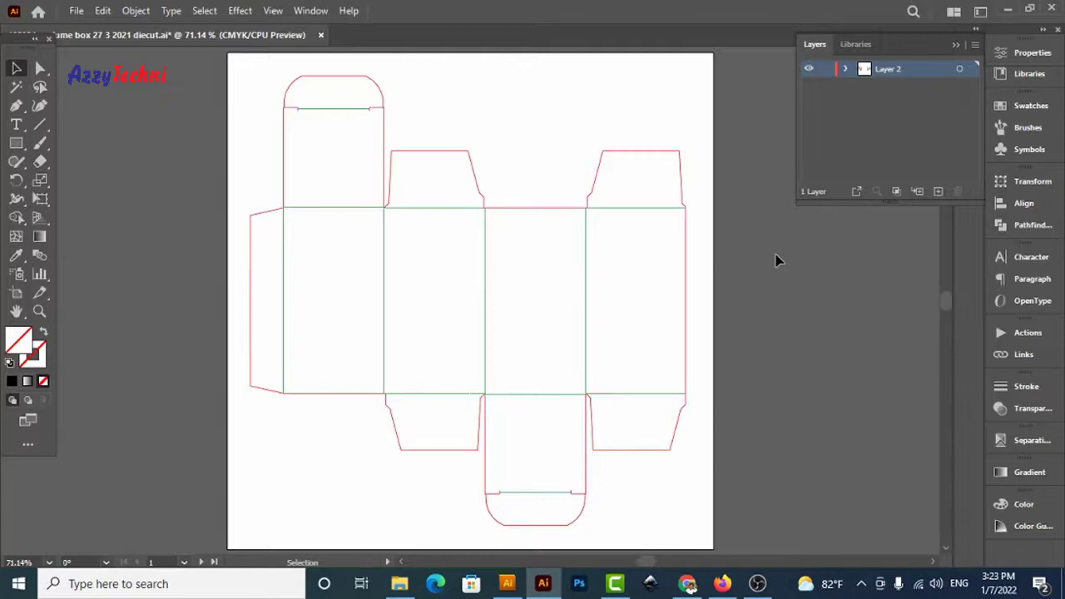
key("ctrl+a")
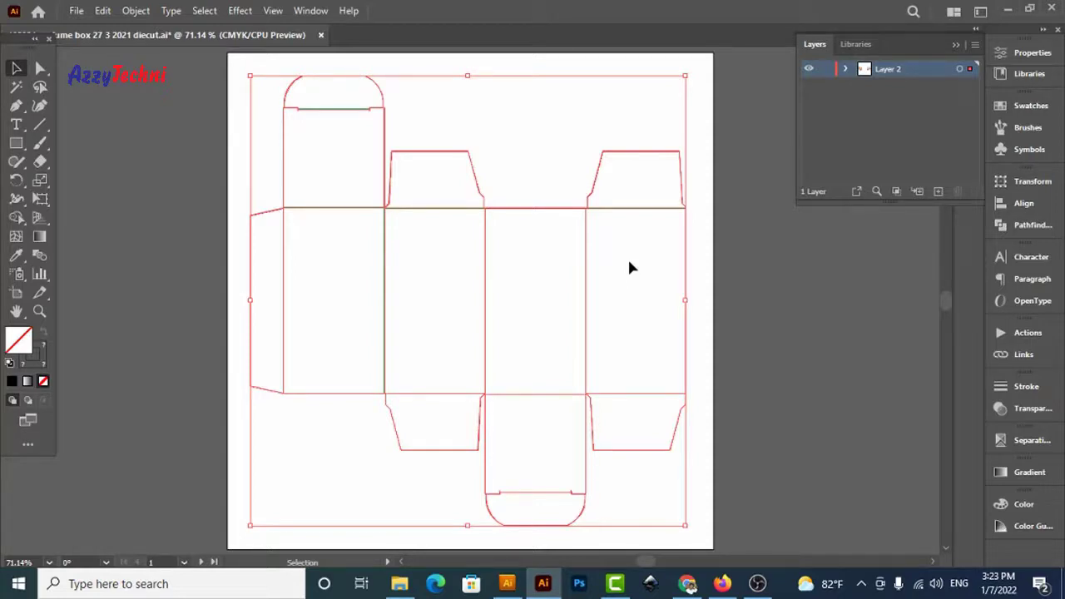
left_click(628, 268)
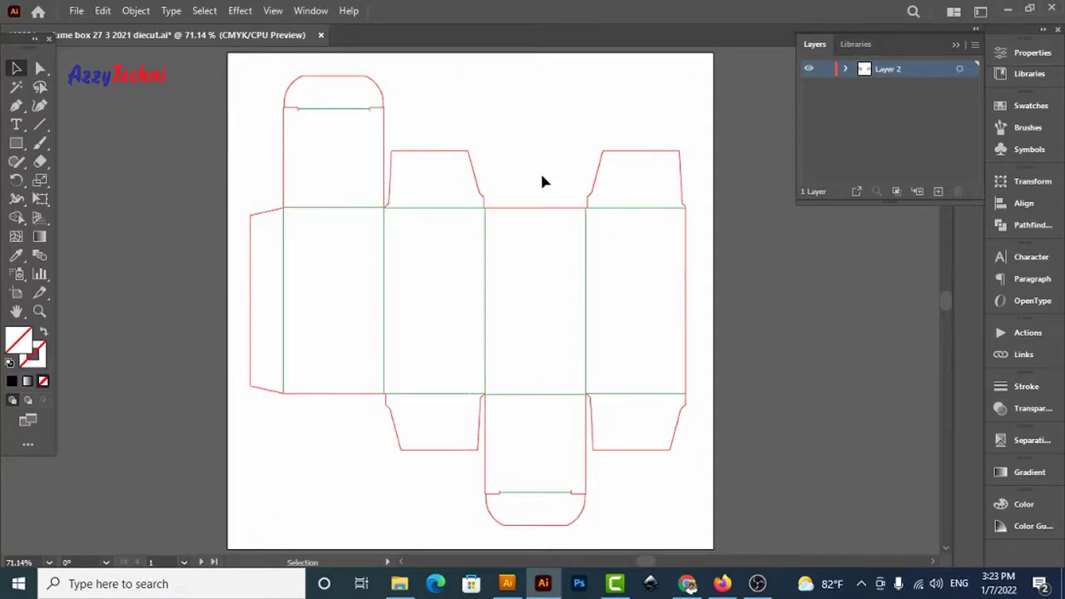
left_click_drag(496, 157, 630, 289)
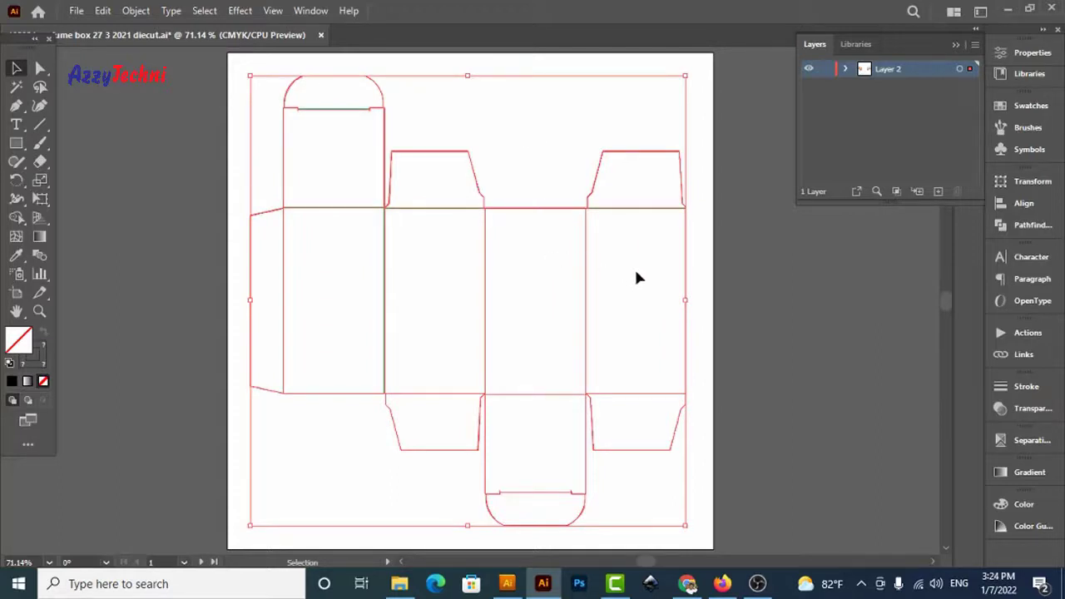
left_click(636, 272)
left_click_drag(346, 283, 558, 291)
left_click(427, 267)
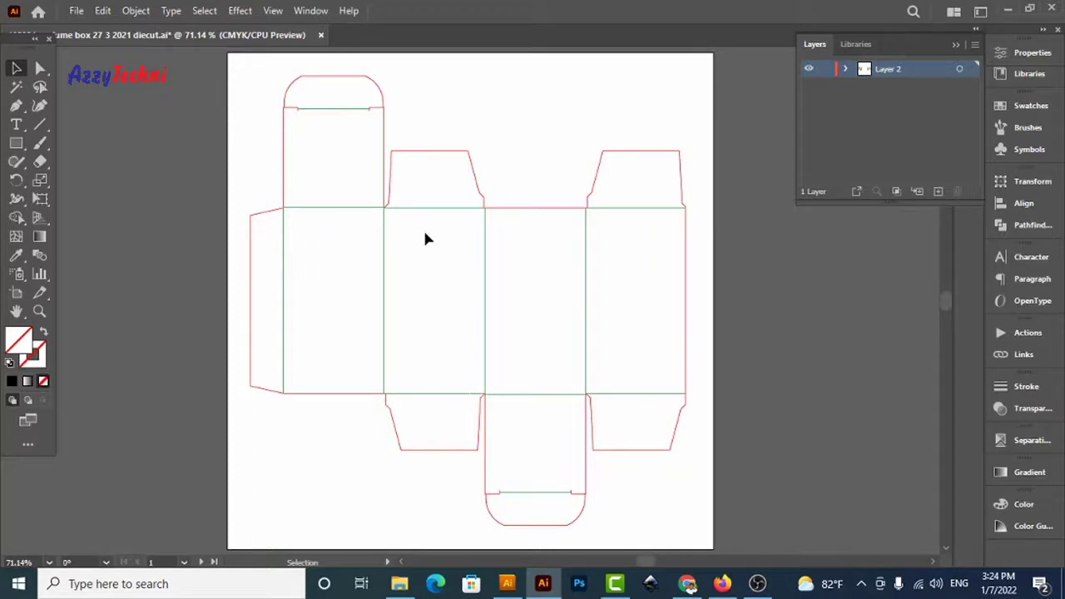
left_click_drag(268, 232, 653, 291)
left_click(429, 102)
left_click_drag(414, 93, 707, 311)
left_click(774, 282)
left_click_drag(452, 238, 542, 299)
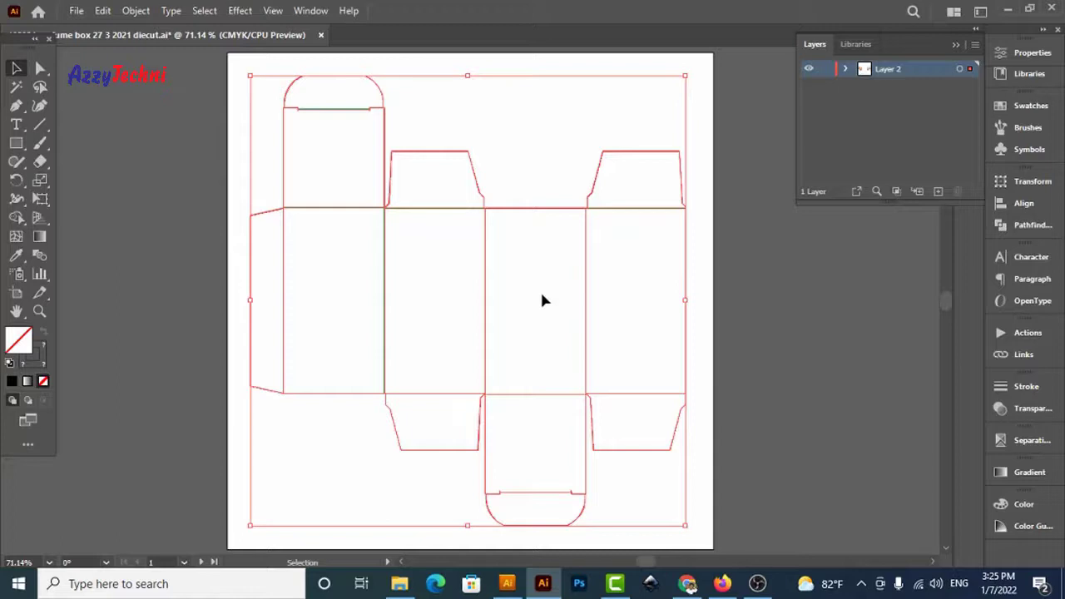
left_click(541, 295)
Check the width and height of the first main panel beside the glue flap using its two vertical crease lines
key("z")
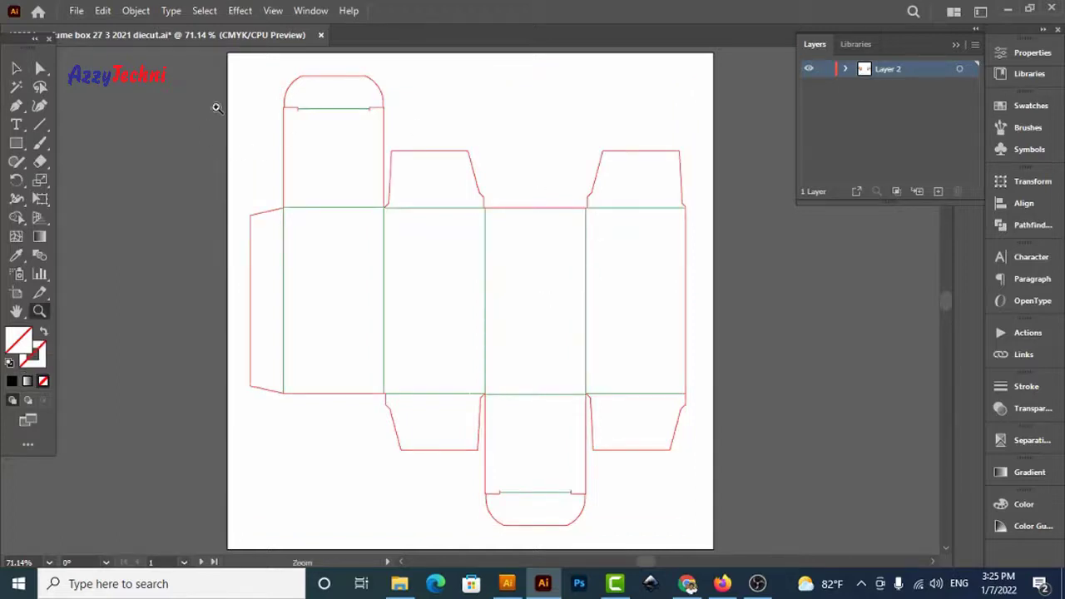
left_click_drag(233, 77, 786, 502)
key("a")
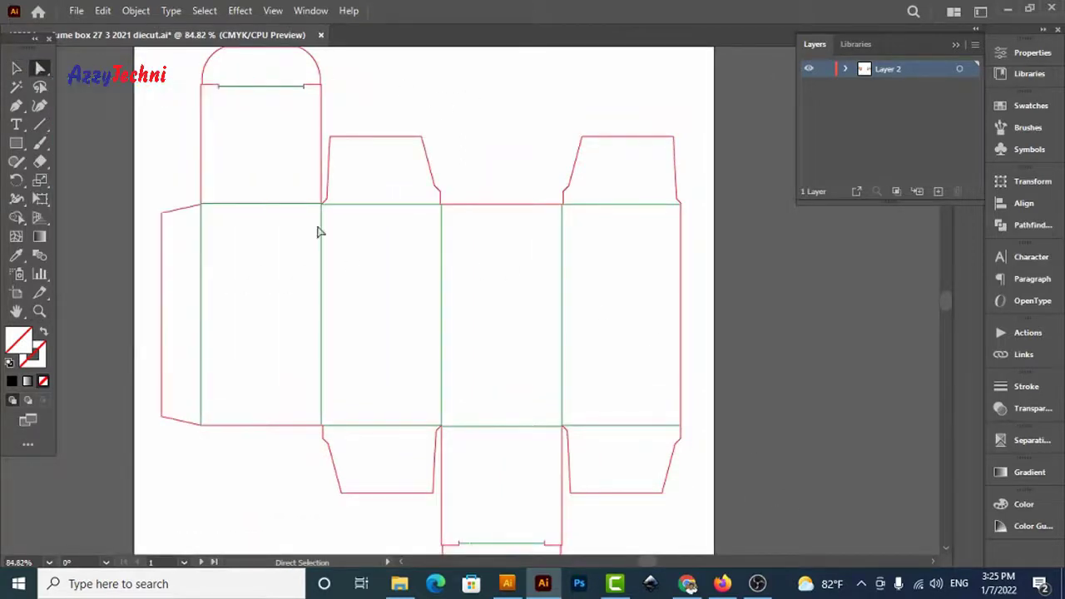
mouse_move(178, 241)
left_mouse_down()
mouse_move(336, 255)
mouse_move(364, 269)
left_mouse_up()
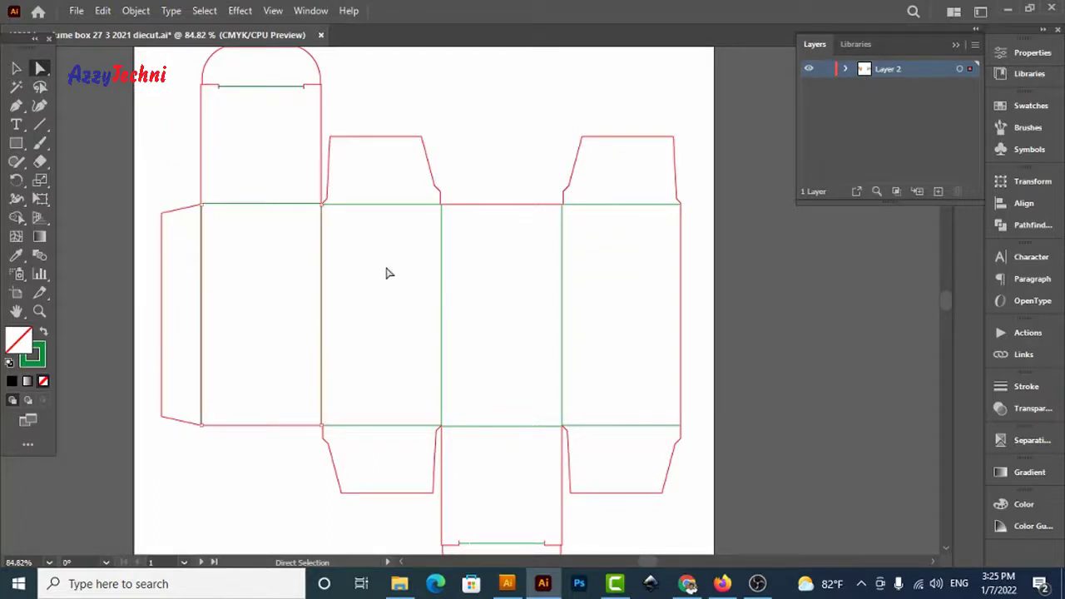
left_click(1026, 53)
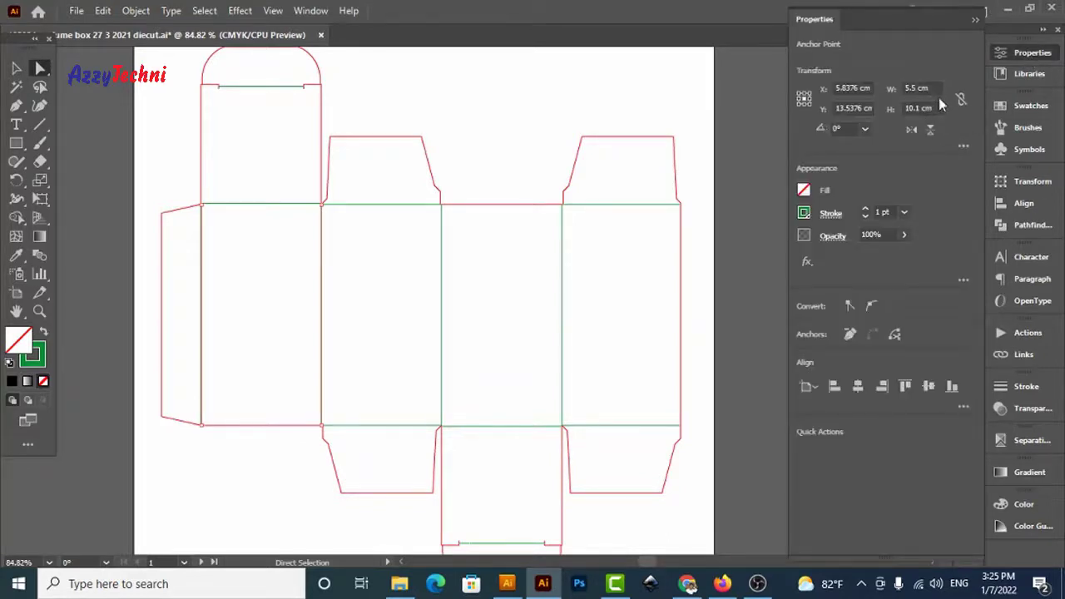
left_click(930, 88)
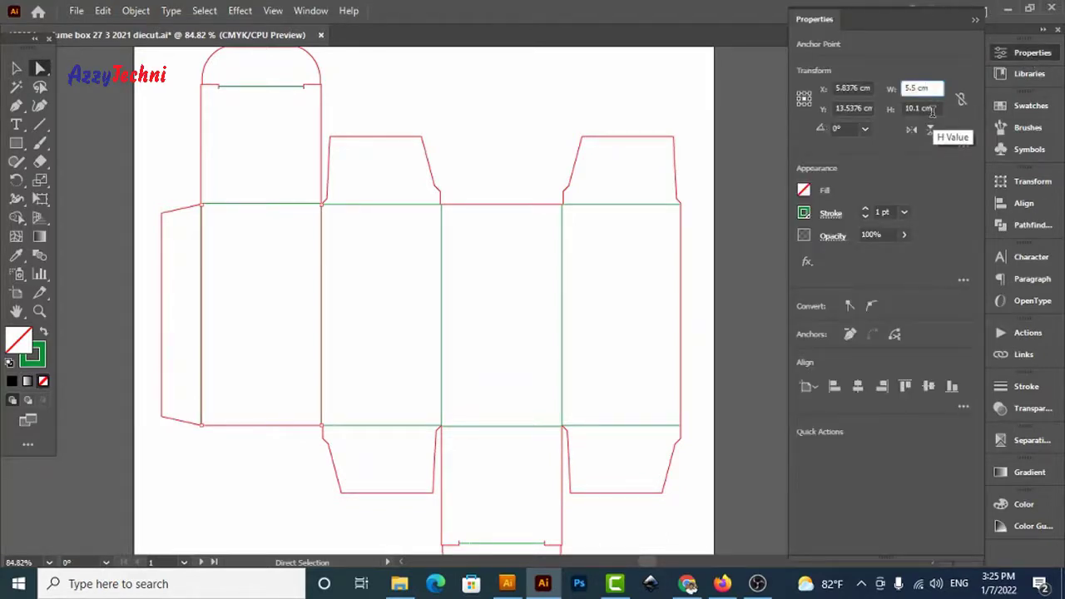
left_click(932, 109)
left_click(290, 257)
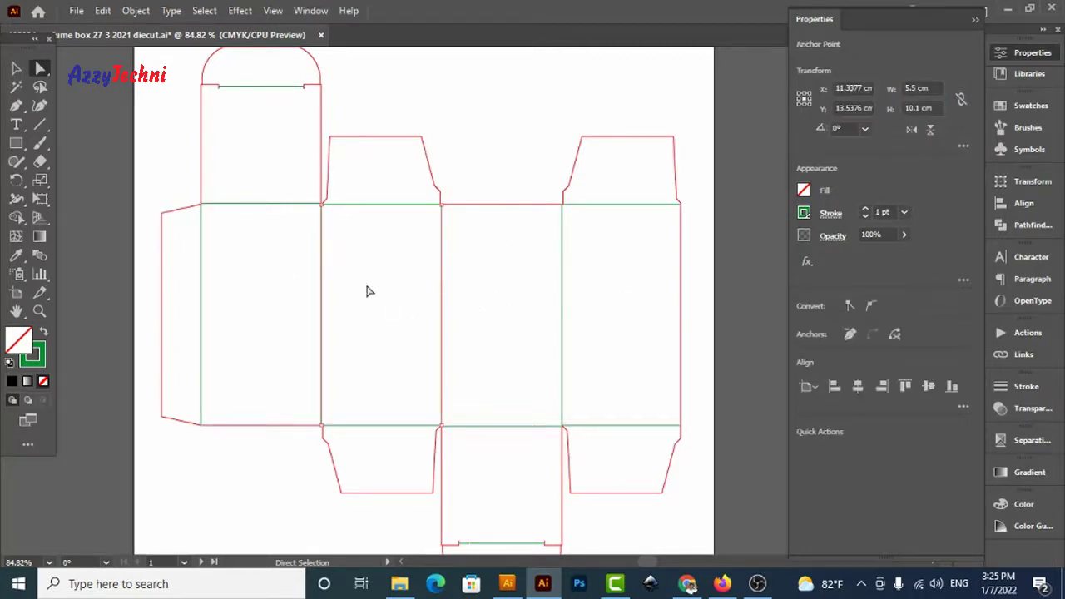
Inspect the dimensions of the remaining main panels by selecting their vertical fold lines in pairs
left_click_drag(305, 232, 520, 269)
left_click_drag(421, 248, 600, 282)
left_click_drag(521, 250, 720, 308)
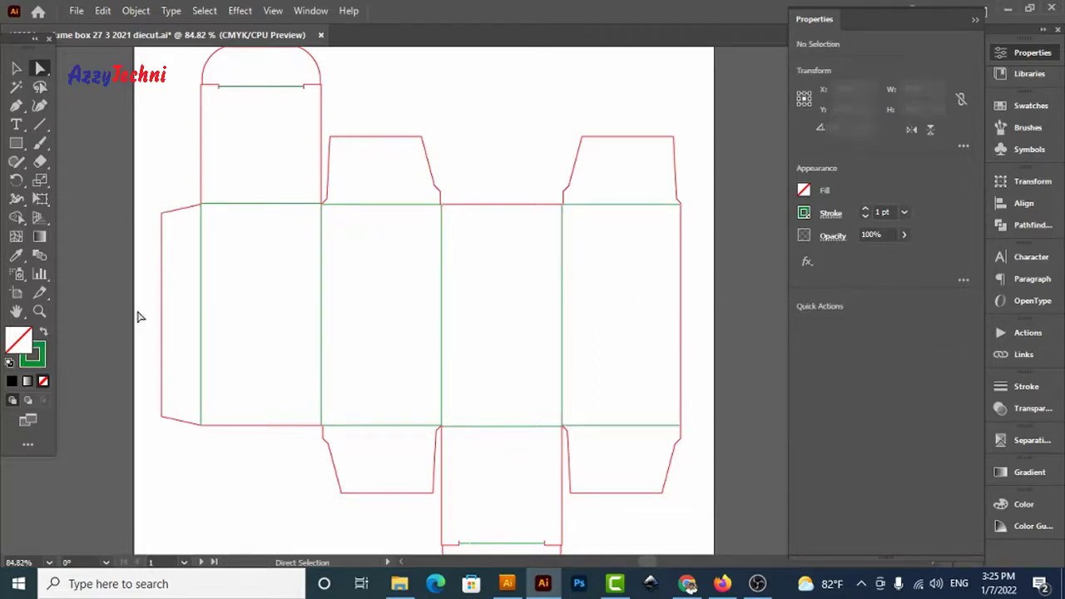
key("ctrl+minus")
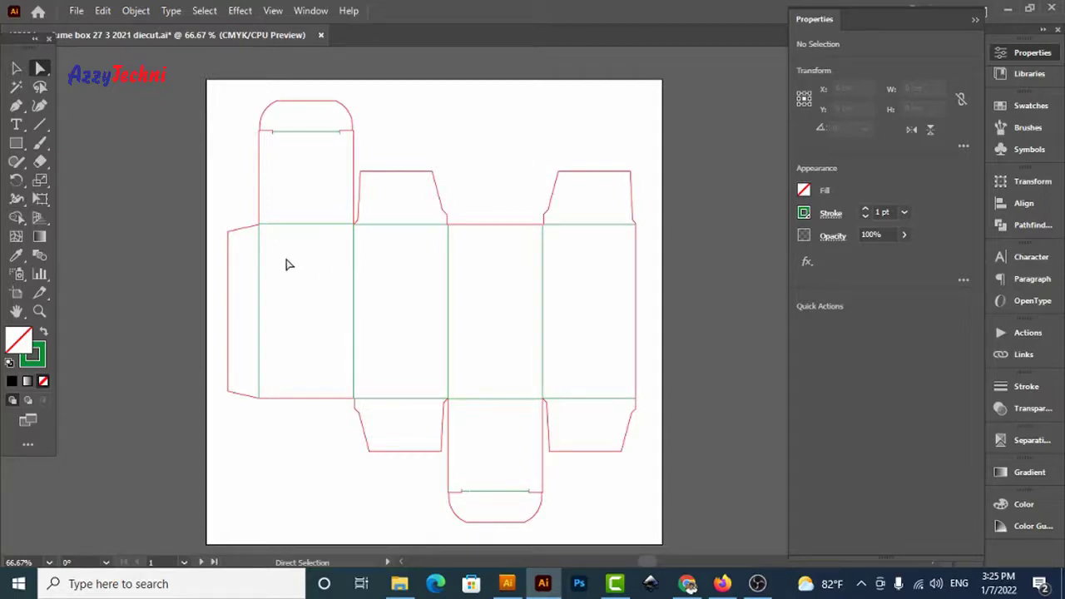
left_click_drag(247, 247, 410, 289)
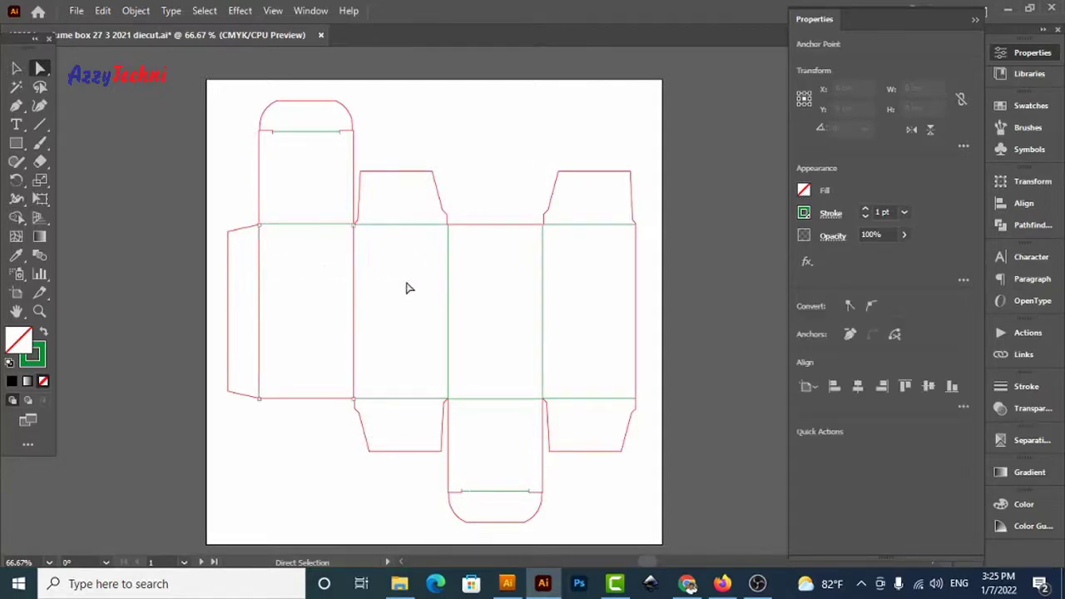
left_click_drag(320, 249, 481, 277)
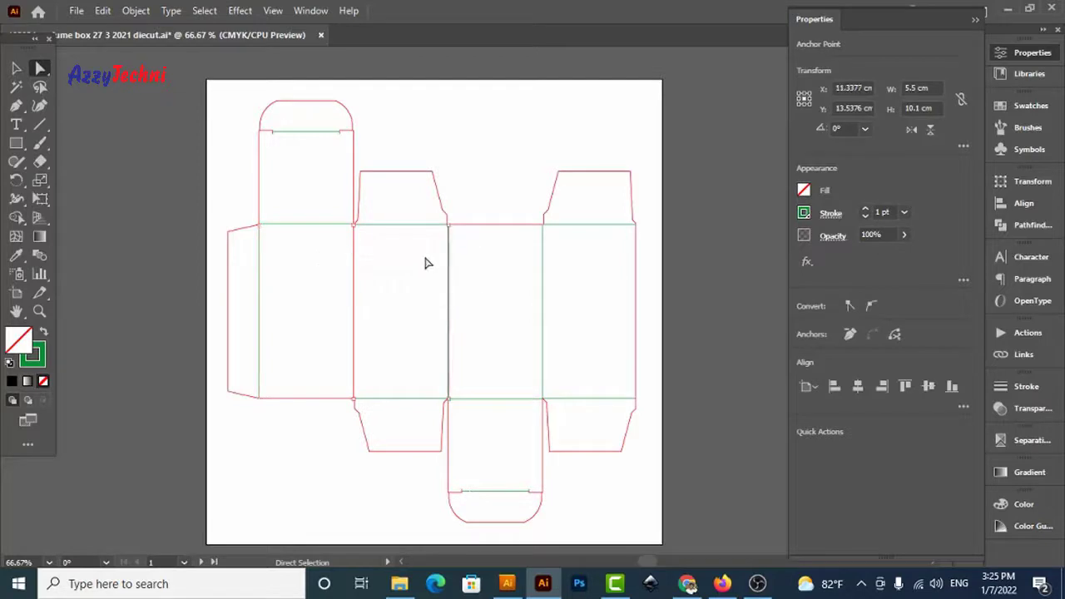
key("v")
left_click(511, 150)
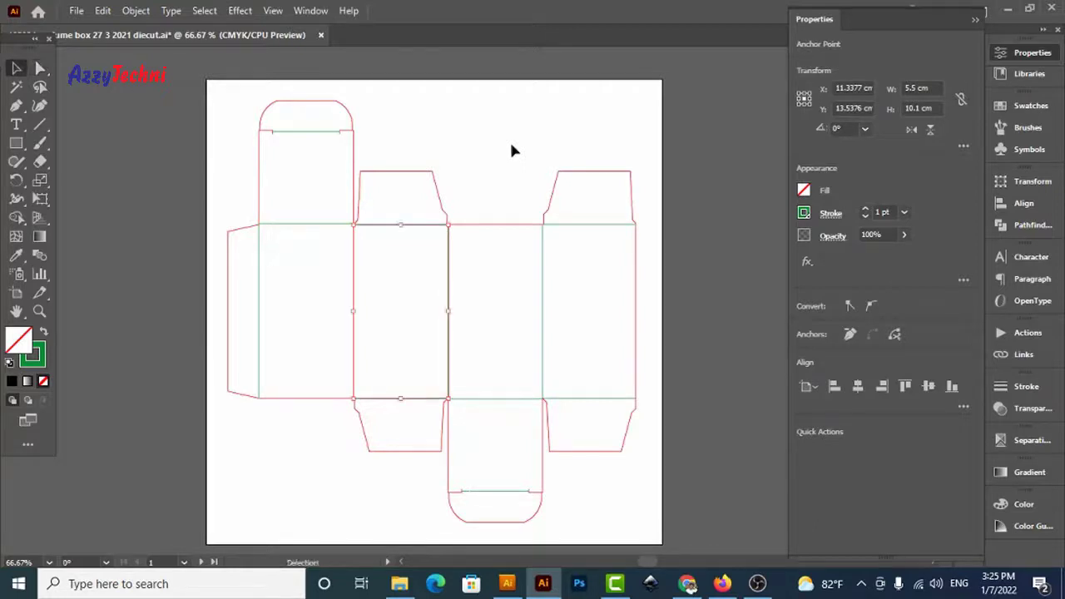
Widen the first main panel by moving the glue flap and the left-edge points of the panel and its lid -4.5 cm horizontally
key("z")
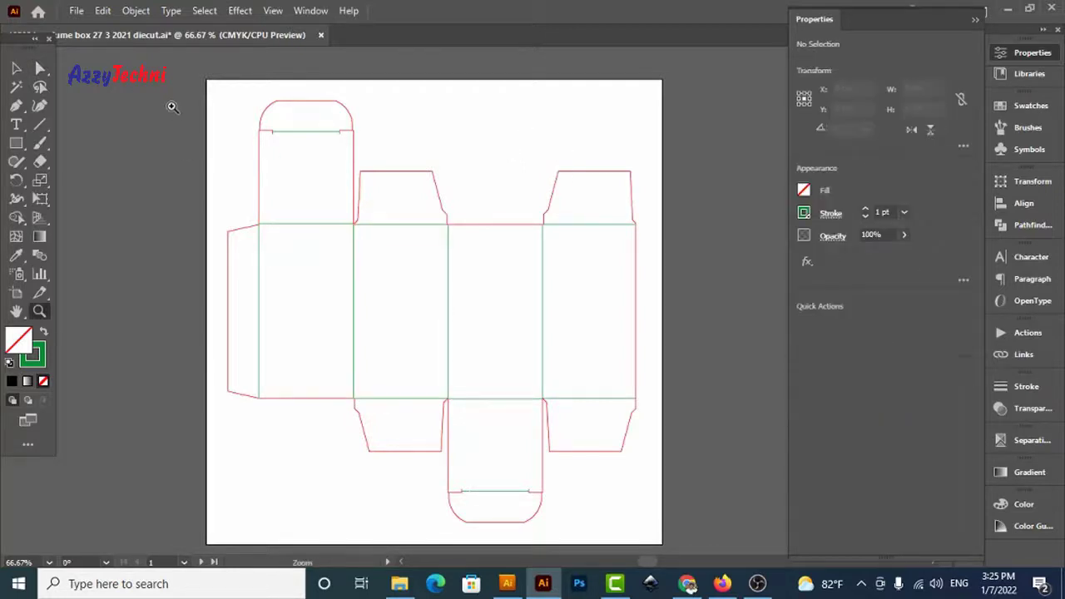
left_click_drag(207, 89, 643, 525)
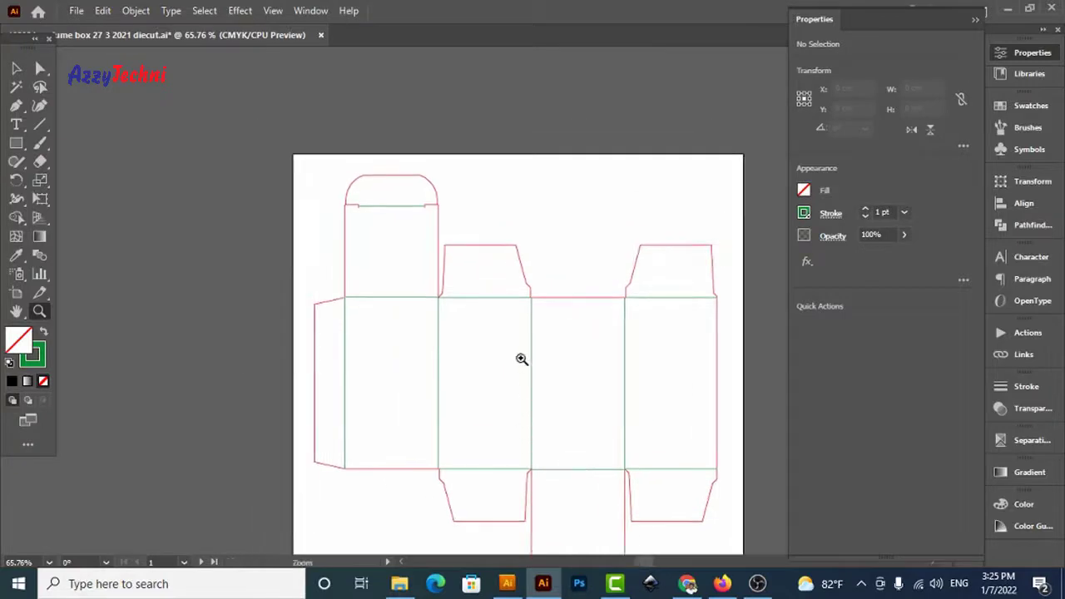
key("a")
left_click_drag(334, 321, 477, 340)
left_click(446, 219)
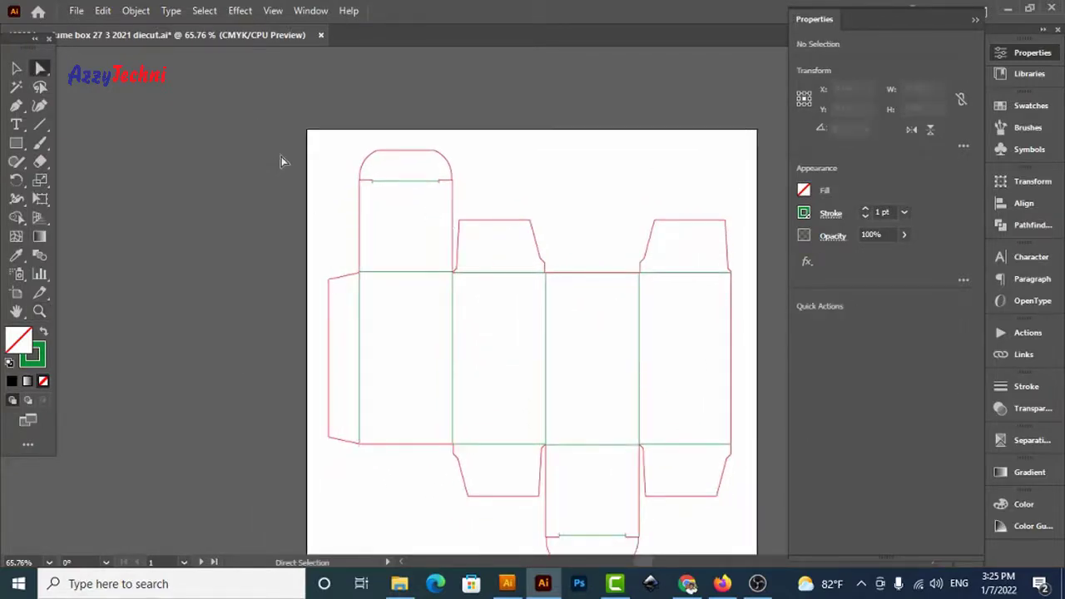
left_click_drag(272, 102, 401, 485)
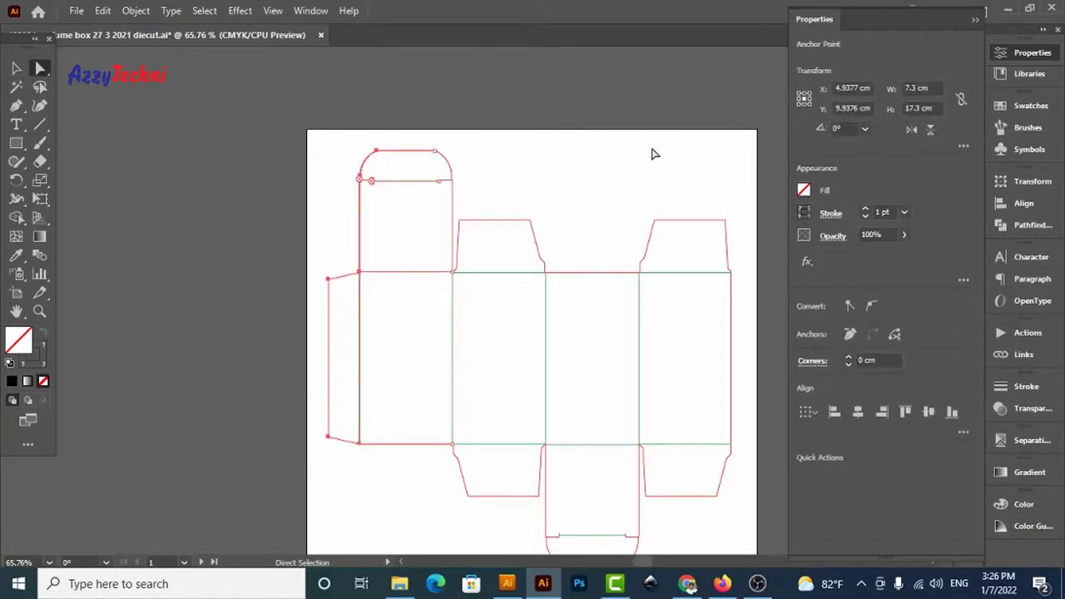
key("Return")
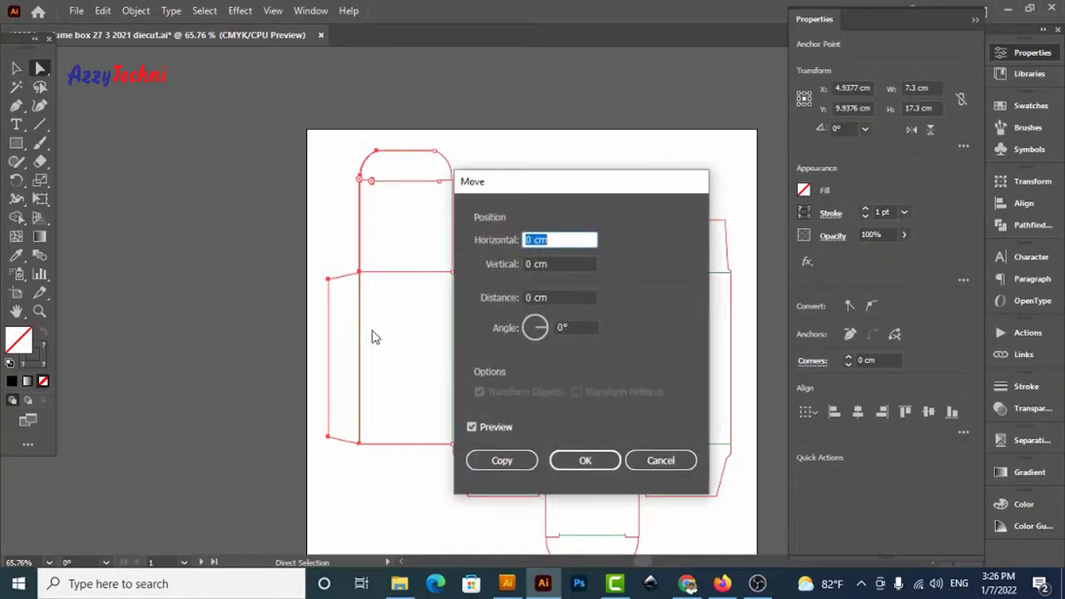
left_click_drag(569, 238, 438, 238)
type("-4.5")
key("Return")
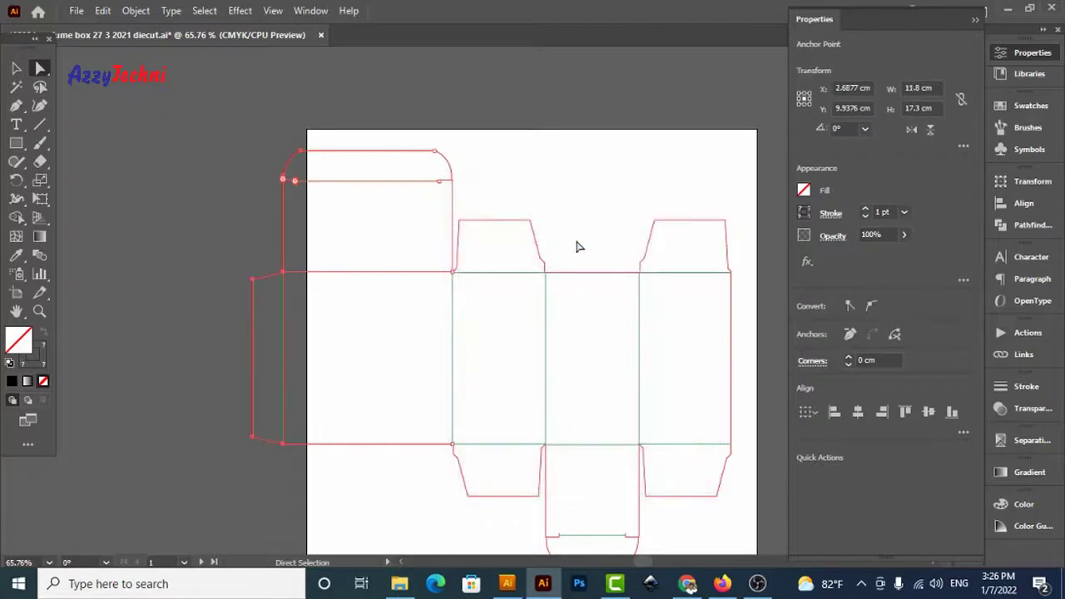
Check the widths of the widened first main panel and the adjacent second panel
left_click_drag(267, 323, 476, 341)
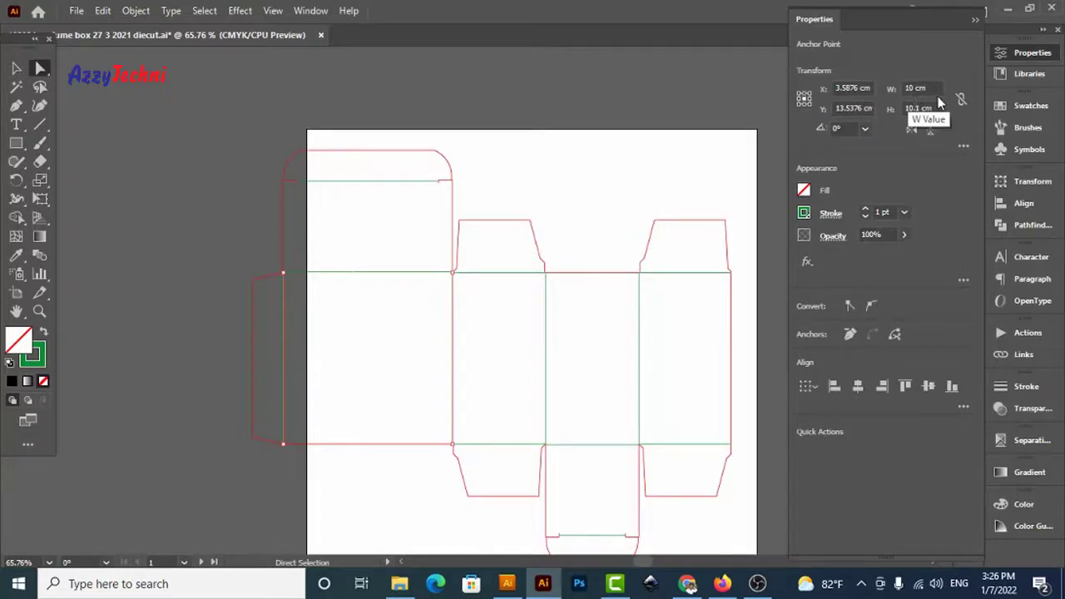
left_click(590, 232)
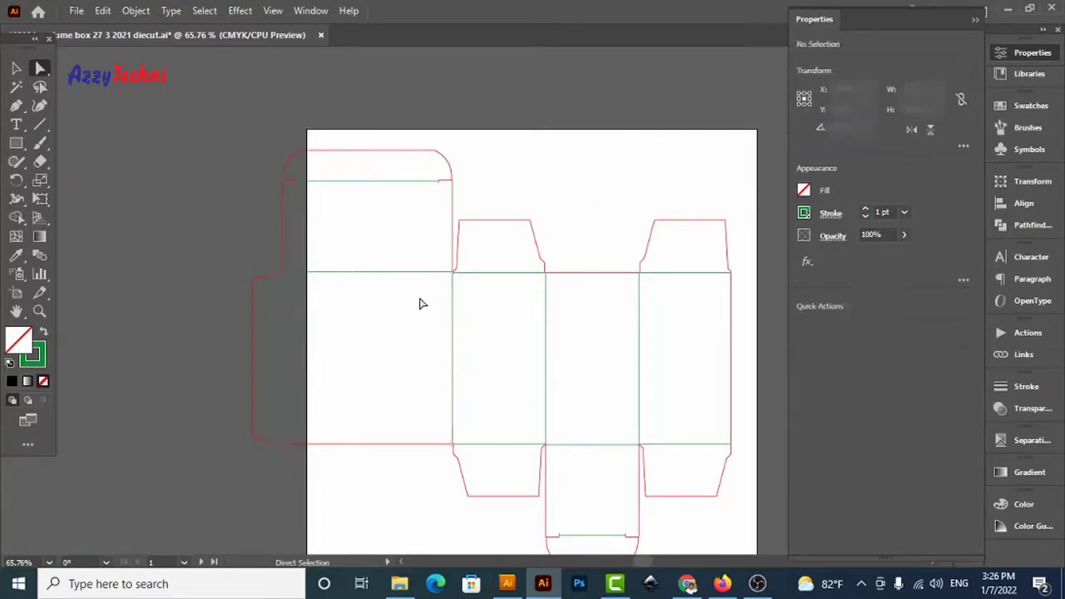
left_click_drag(414, 296, 582, 318)
scroll(594, 314, "down", 2)
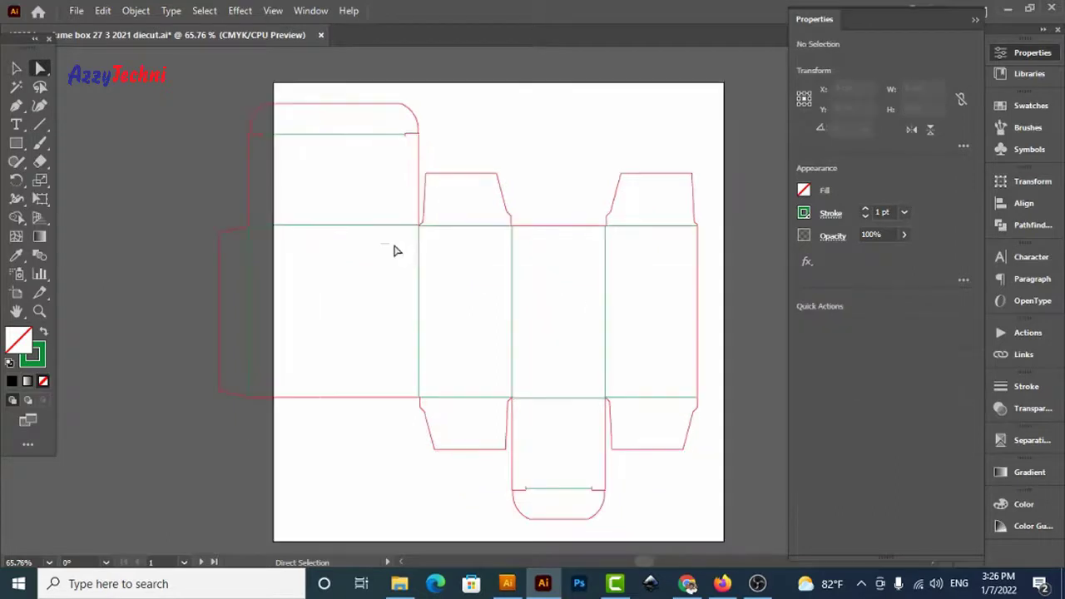
left_click_drag(392, 244, 536, 272)
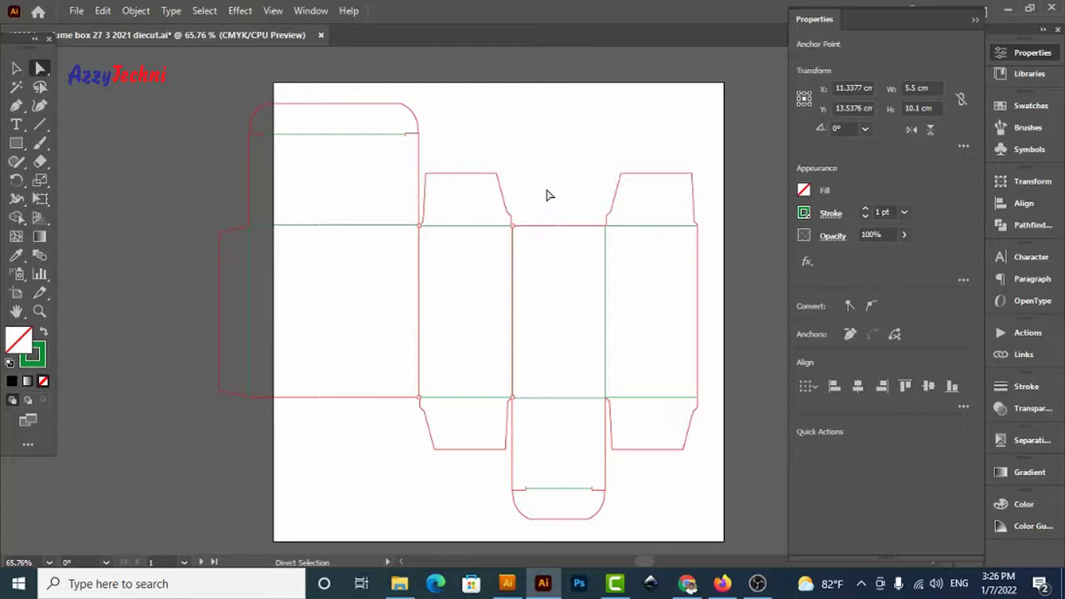
Narrow the second main panel by moving all points on its left side, including the first panel, lid and glue flap, 1.5 cm horizontally
left_click_drag(158, 85, 460, 512)
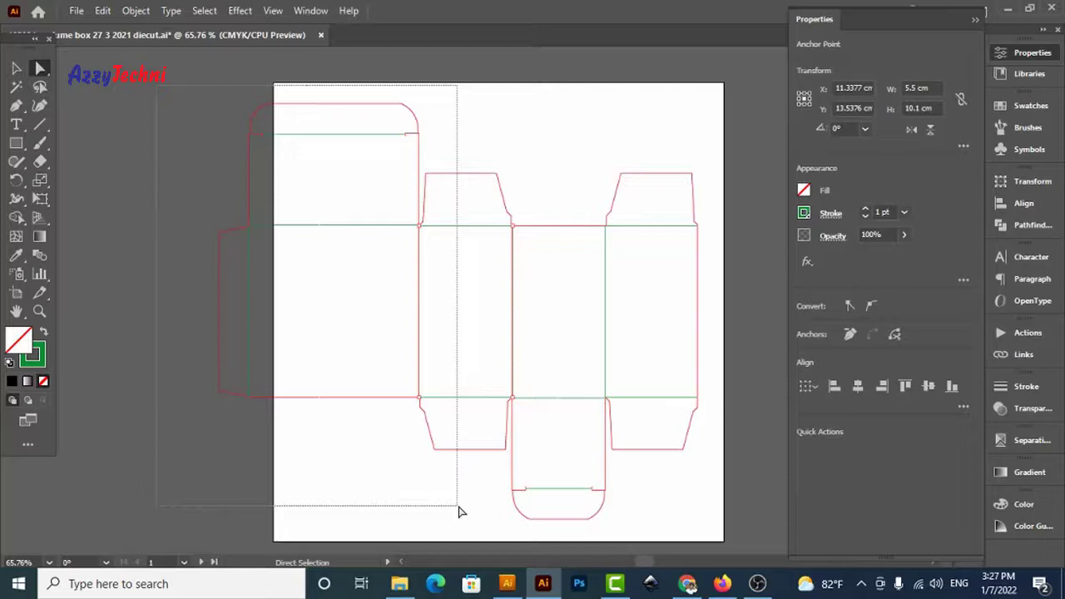
mouse_move(460, 511)
left_mouse_down()
mouse_move(468, 491)
mouse_move(458, 491)
left_mouse_up()
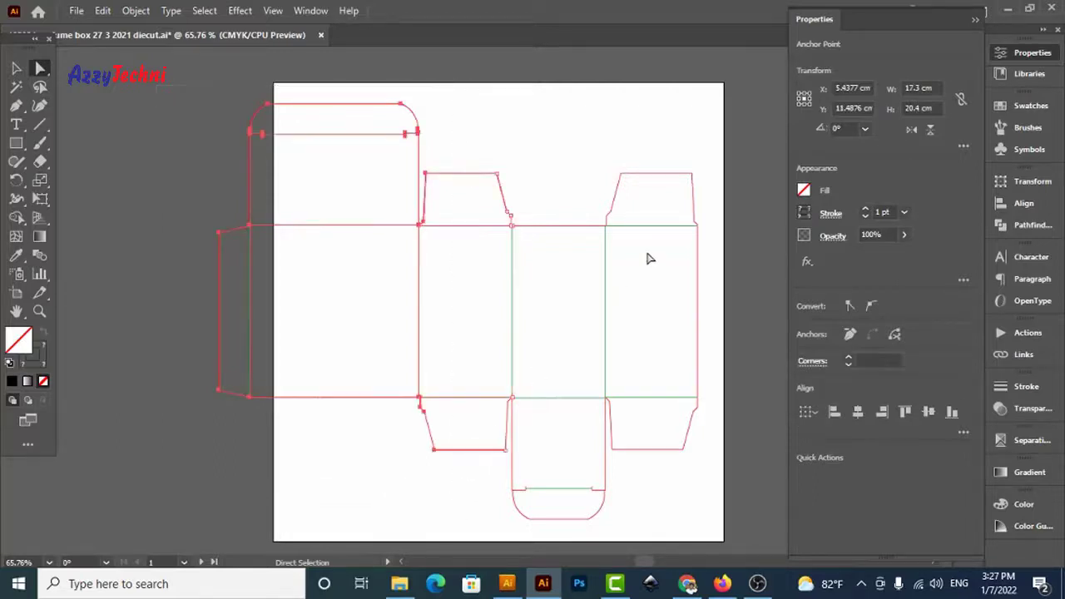
key("Return")
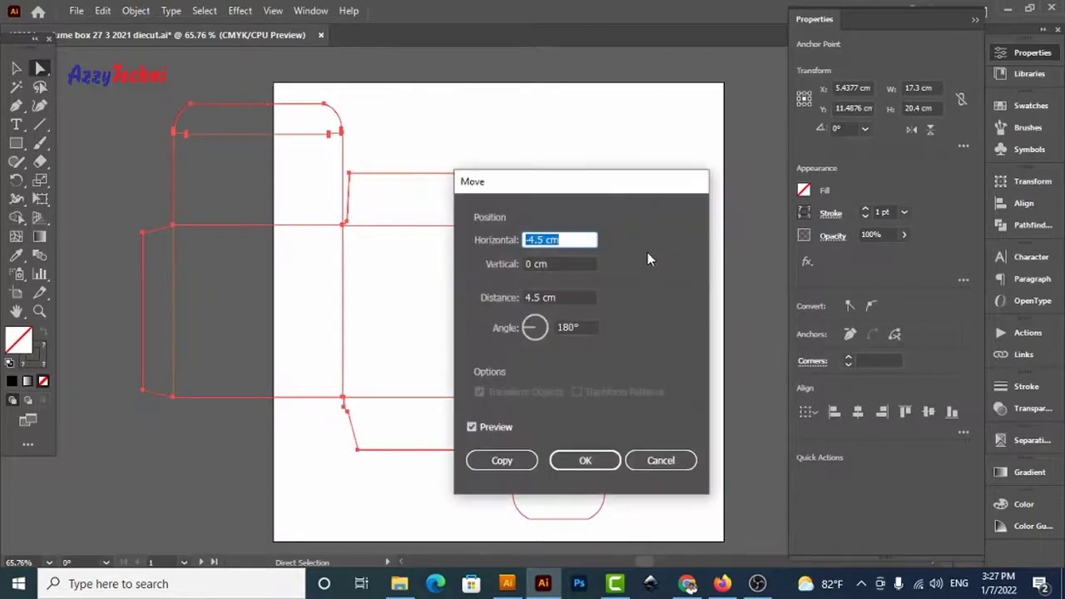
type("1.5")
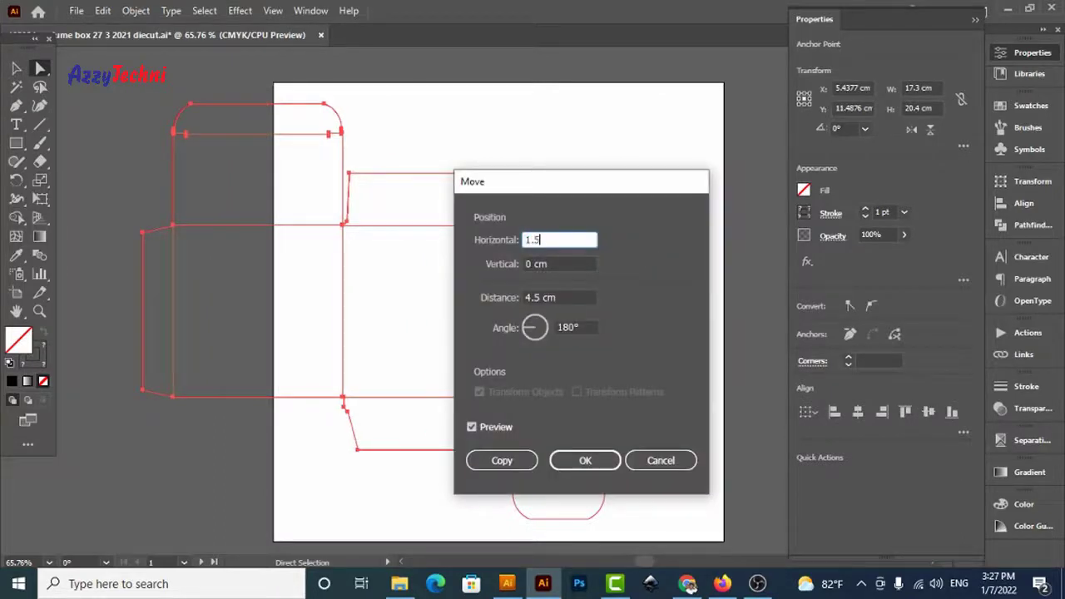
key("Tab")
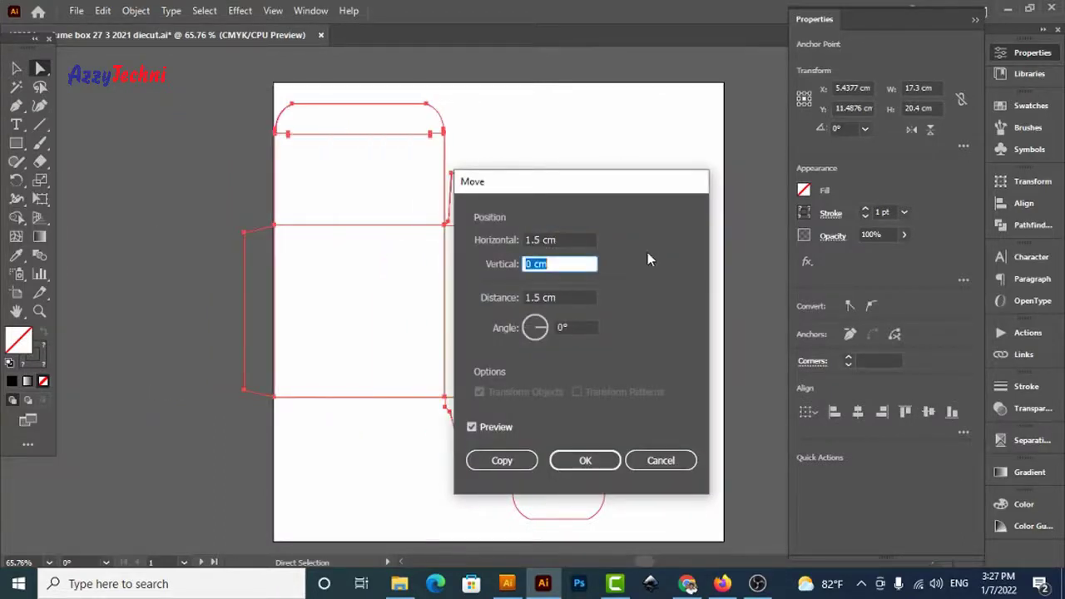
key("Return")
Check the widths of the narrowed second panel and the first panel using their vertical crease lines
left_click(416, 245)
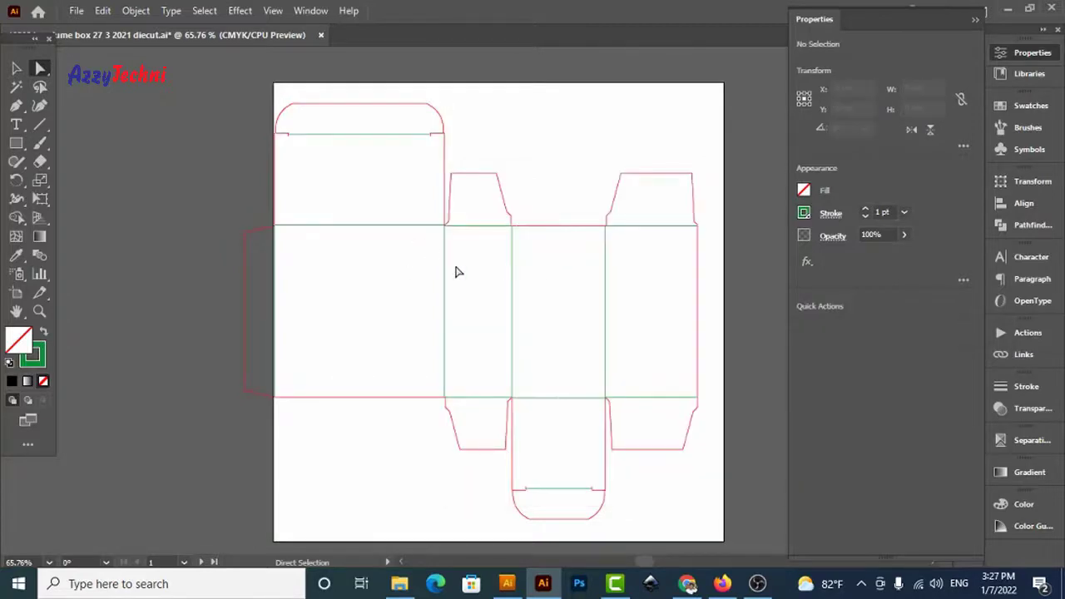
left_click_drag(413, 242, 561, 265)
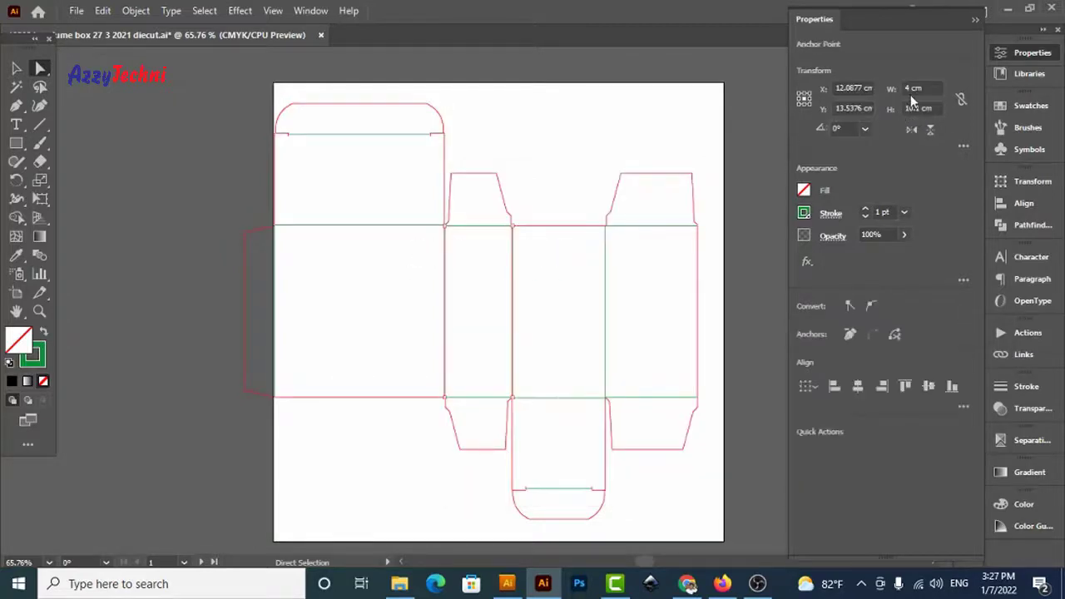
left_click(610, 151)
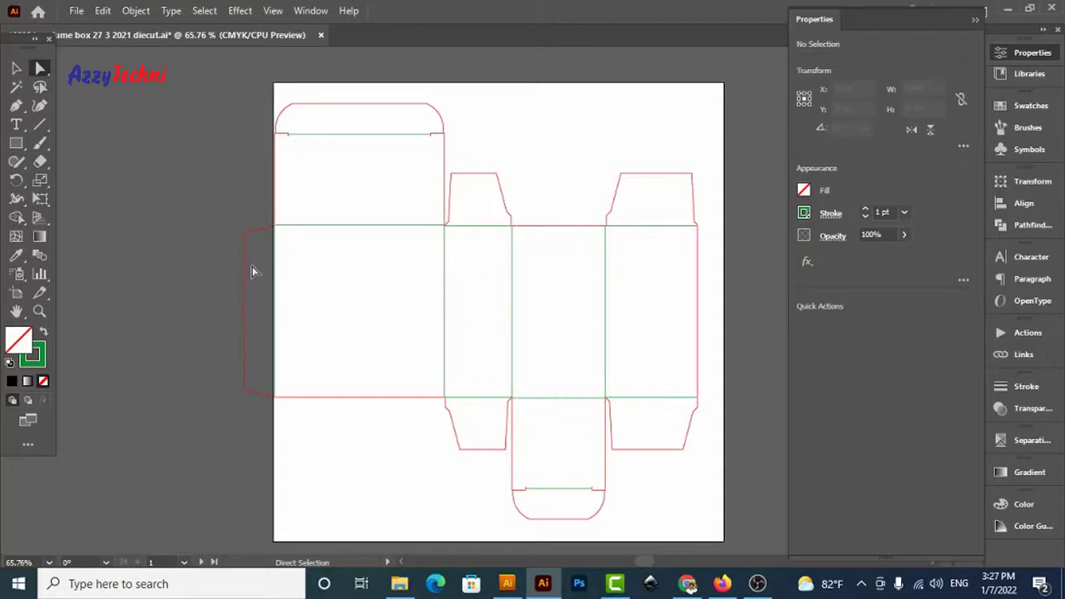
left_click_drag(460, 238, 261, 295)
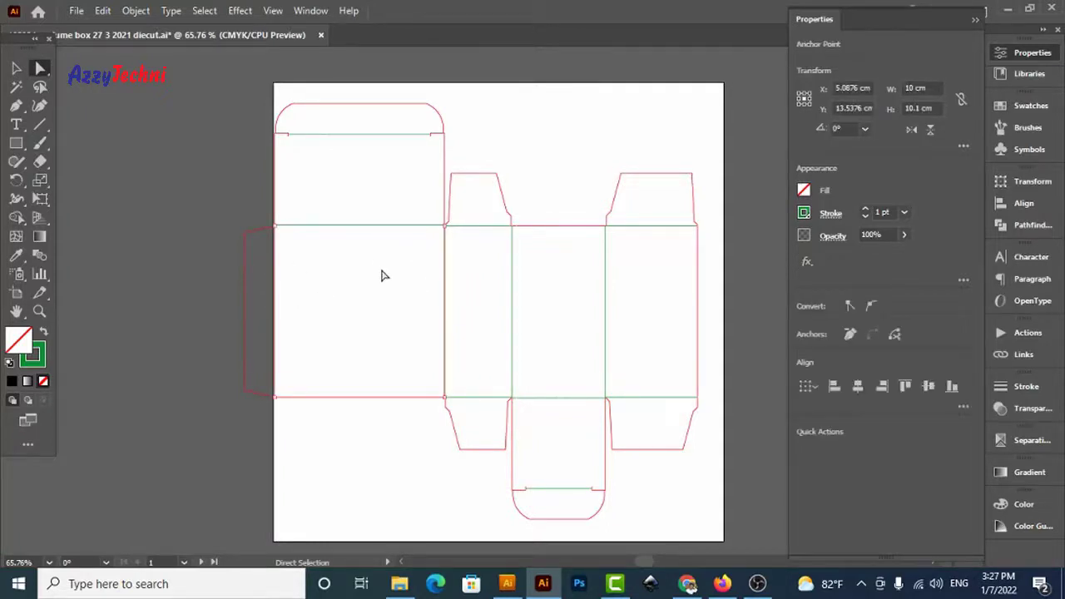
left_click_drag(276, 249, 431, 262)
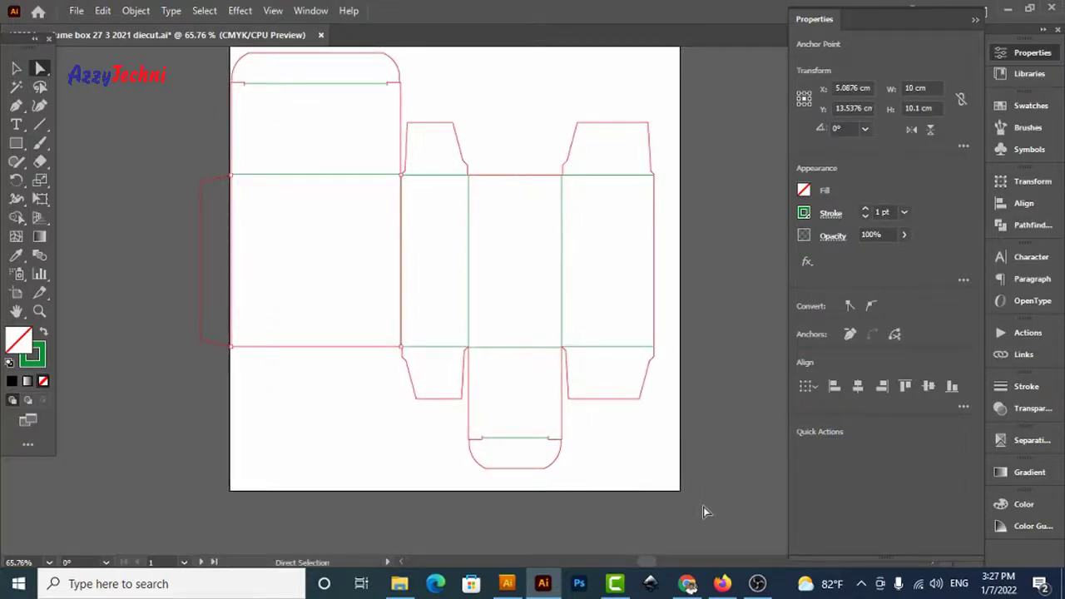
Lengthen all main panels by moving their lower-edge points and the bottom flaps 5 cm vertically
left_click_drag(725, 519, 136, 251)
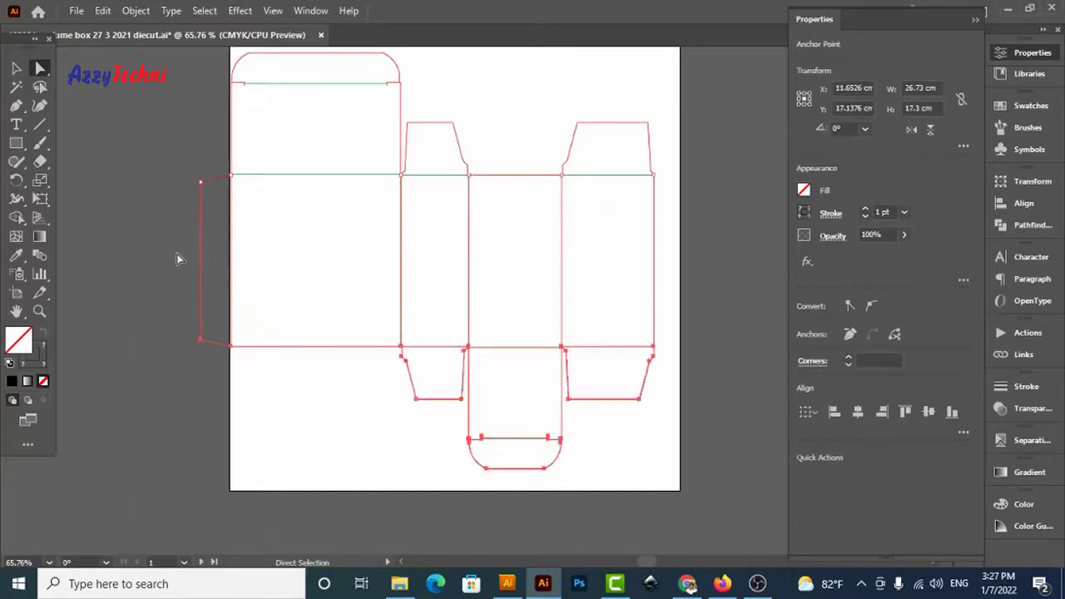
key("Return")
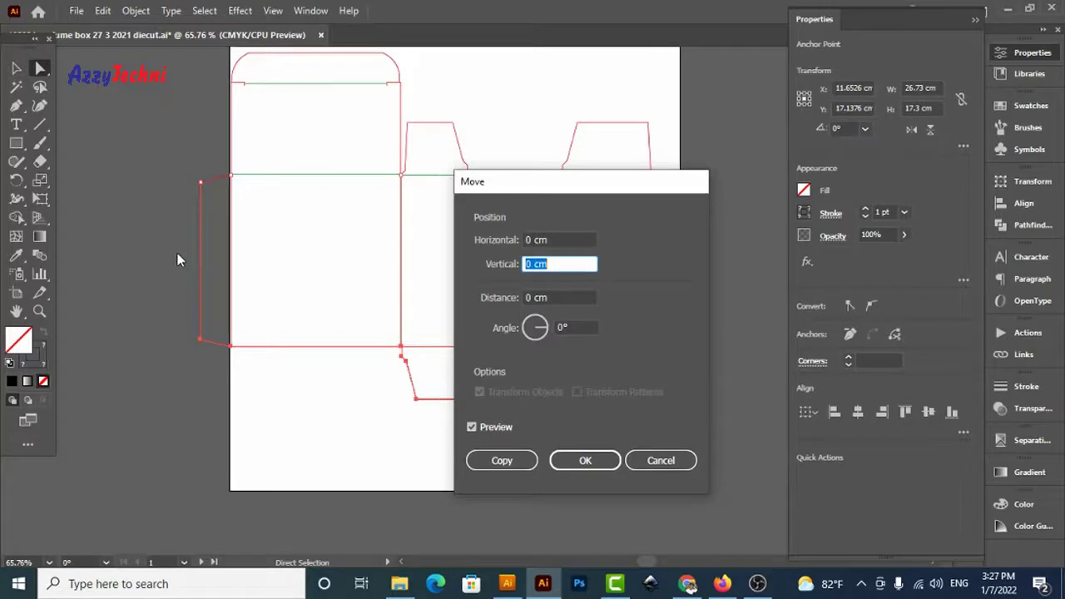
type("5")
key("Return")
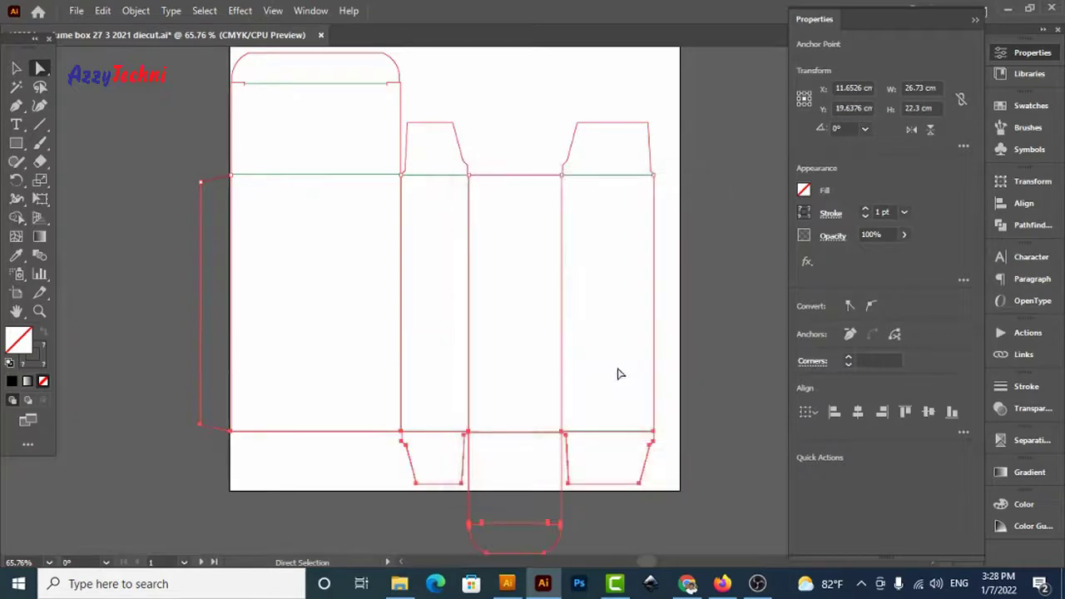
Check the width and height of the lengthened first panel by selecting its two vertical crease lines
left_click_drag(417, 208, 220, 234)
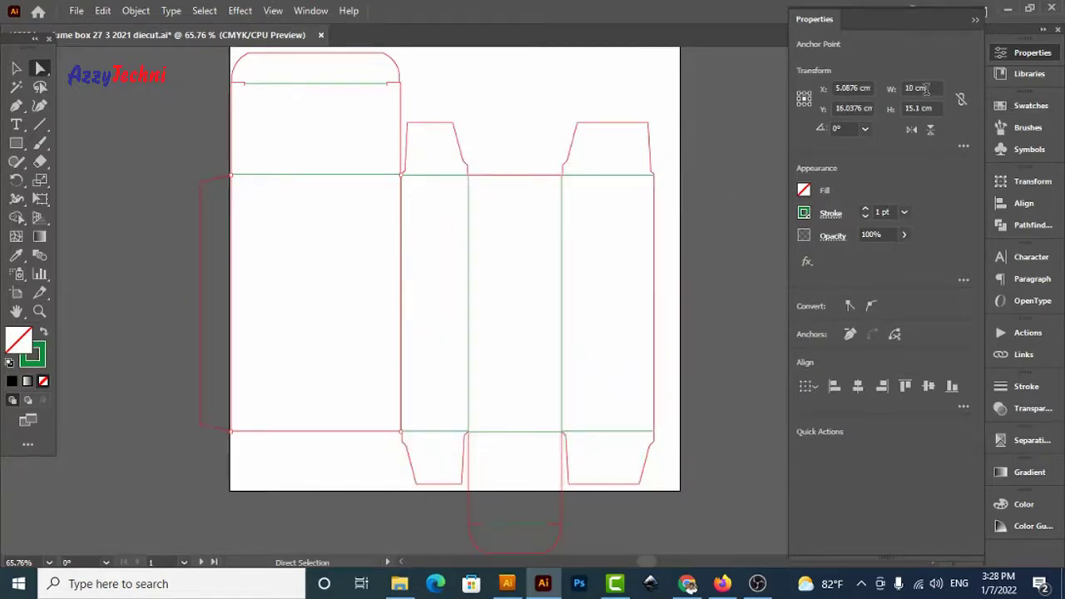
left_click(706, 308)
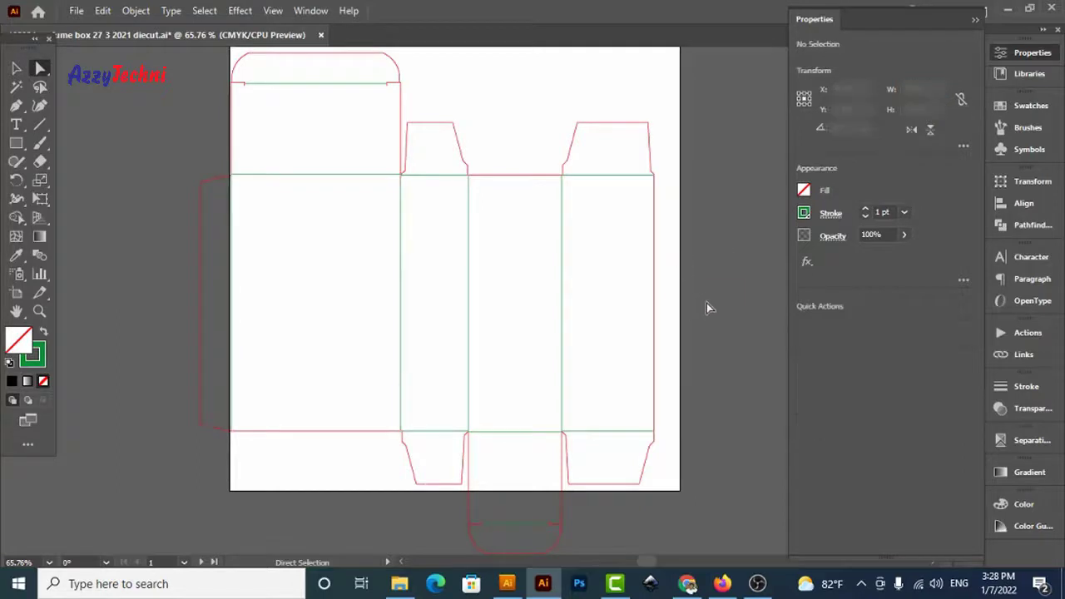
left_click_drag(742, 301, 613, 241)
left_click_drag(313, 171, 432, 197)
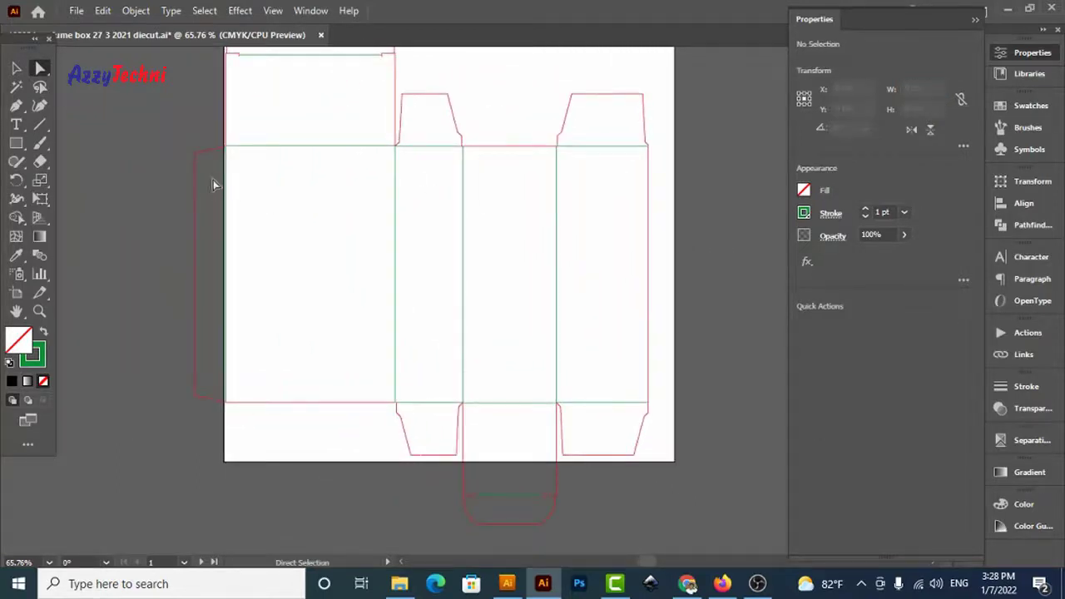
left_click_drag(213, 180, 490, 208)
left_click(505, 171)
key("ctrl+minus")
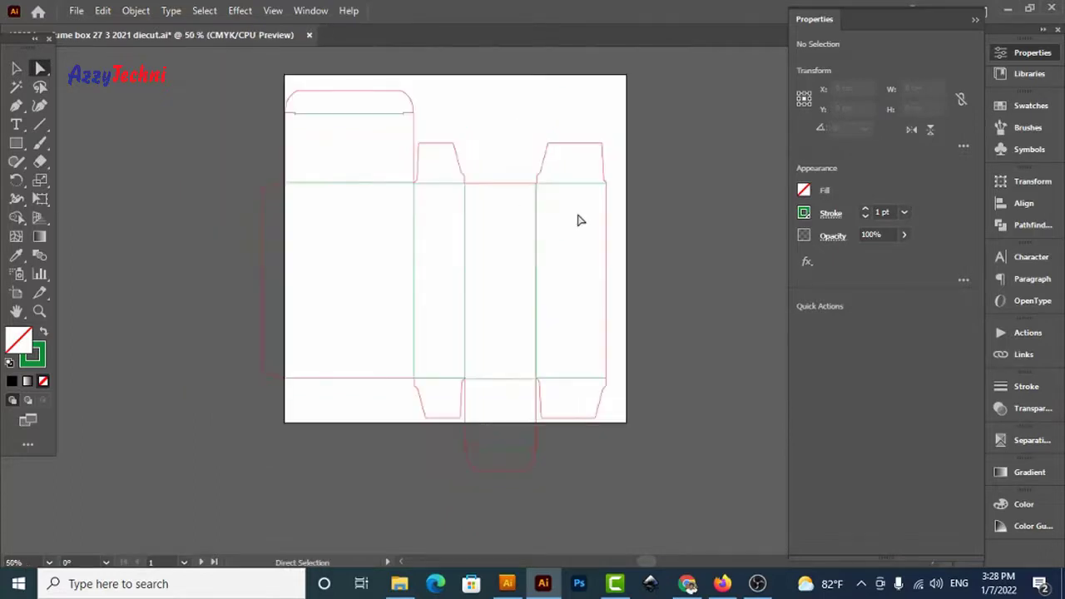
scroll(613, 209, "right", 2)
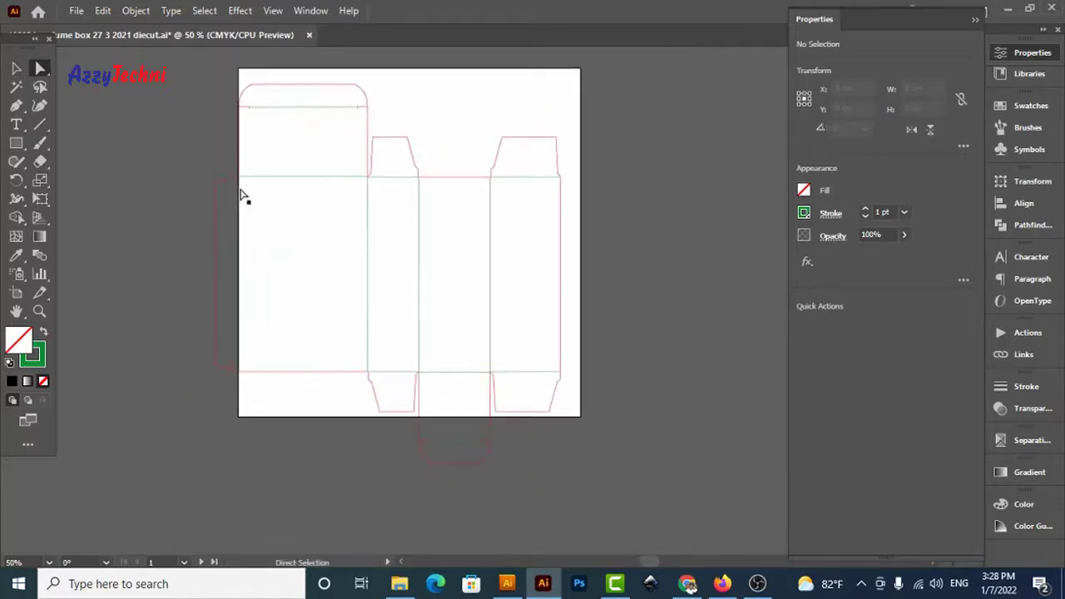
left_click_drag(231, 195, 383, 220)
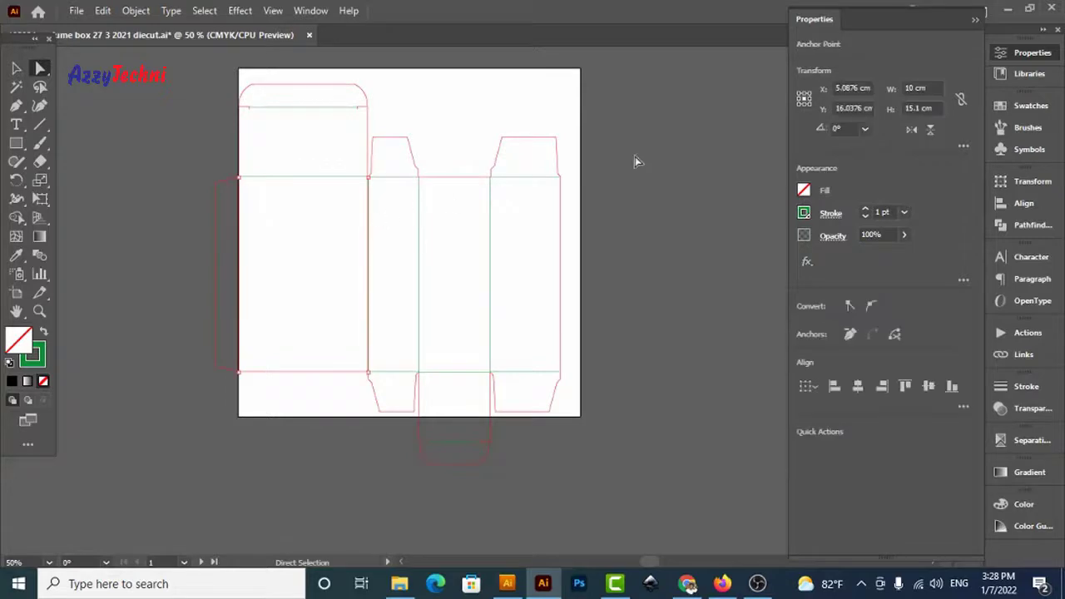
Widen the third main panel by moving its right-edge points, its bottom lid's right side and the fourth panel 4.5 cm horizontally and 0 vertically
left_click_drag(616, 222, 461, 495)
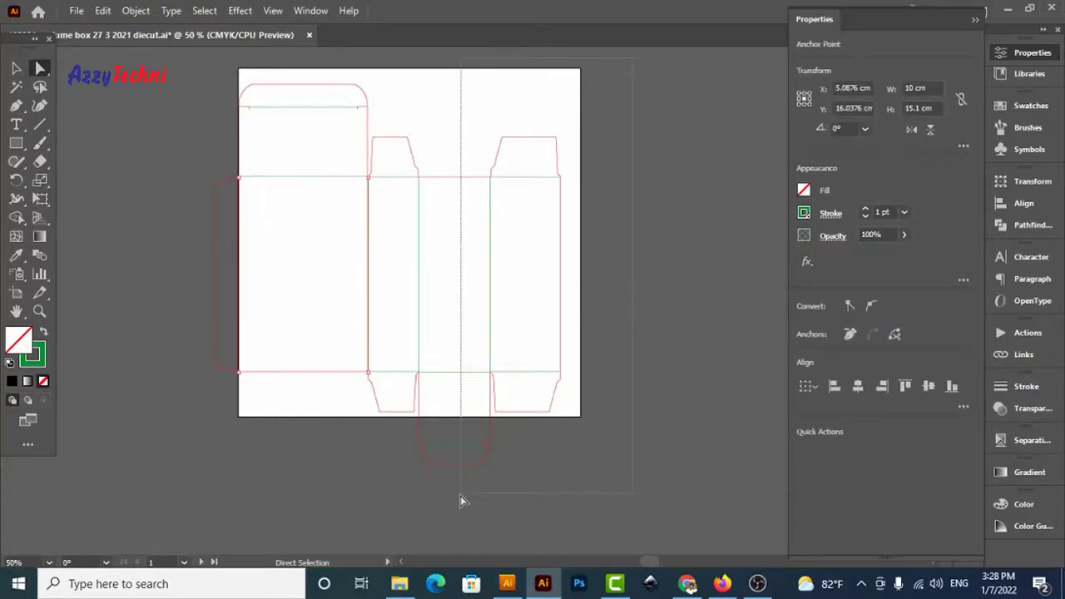
left_click_drag(463, 500, 464, 500)
left_click_drag(698, 505, 453, 104)
key("Return")
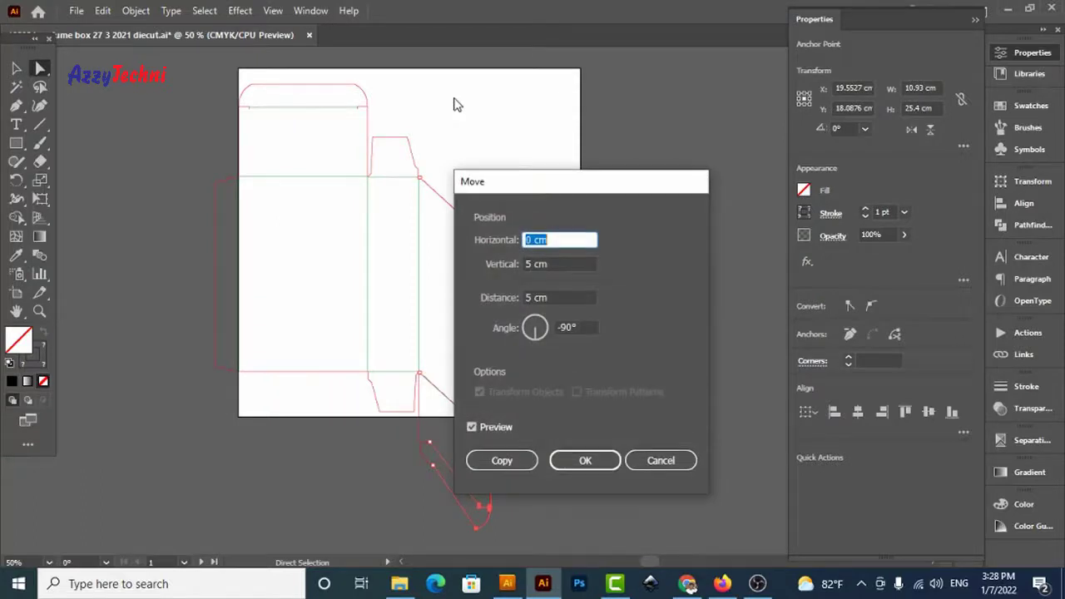
type("4.5")
key("Tab")
type("0")
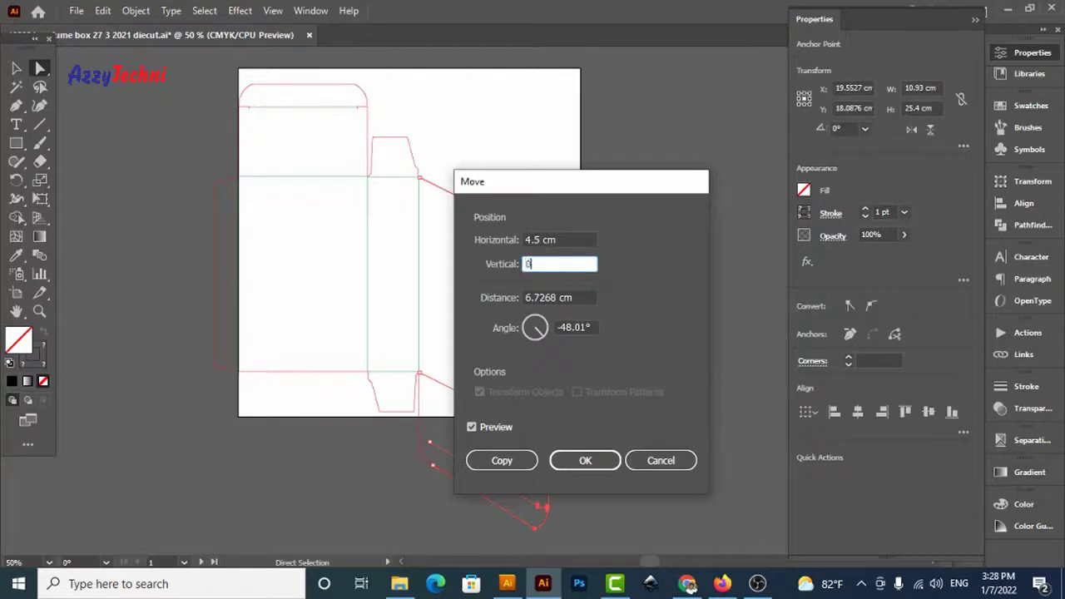
key("Return")
left_click_drag(413, 226, 589, 260)
left_click(684, 176)
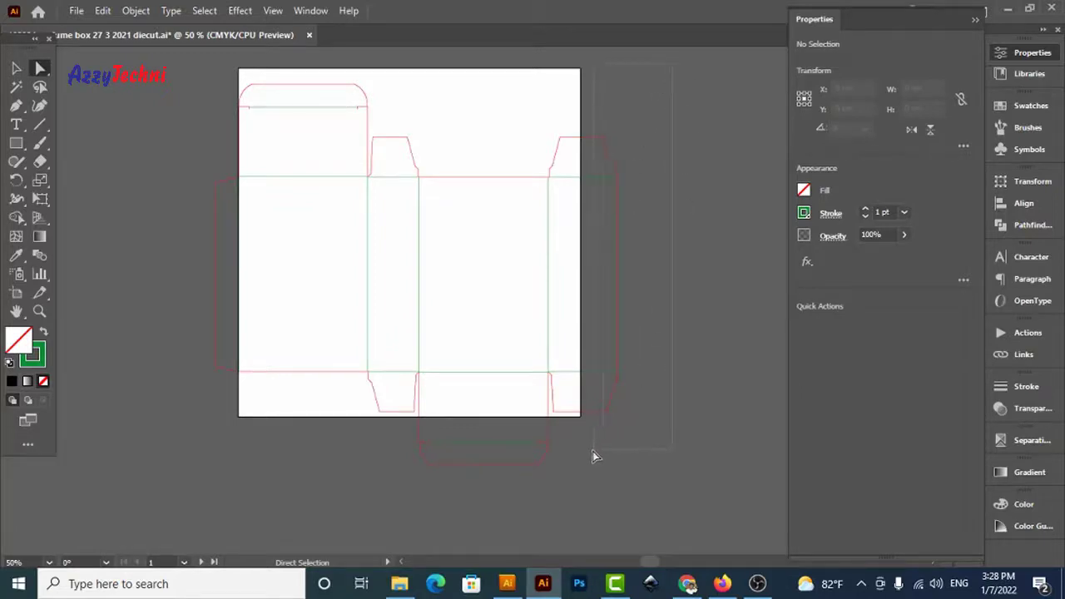
Narrow the fourth main panel by moving its outer-edge points and the outer points of its flaps -1.5 cm horizontally and 0 vertically
left_click_drag(602, 456, 604, 456)
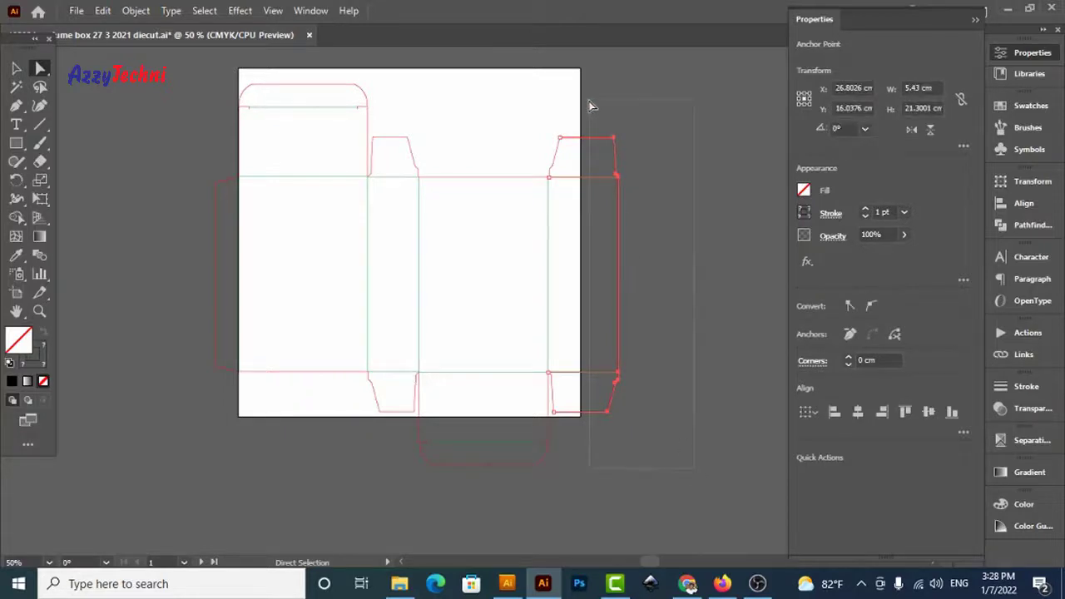
key("Return")
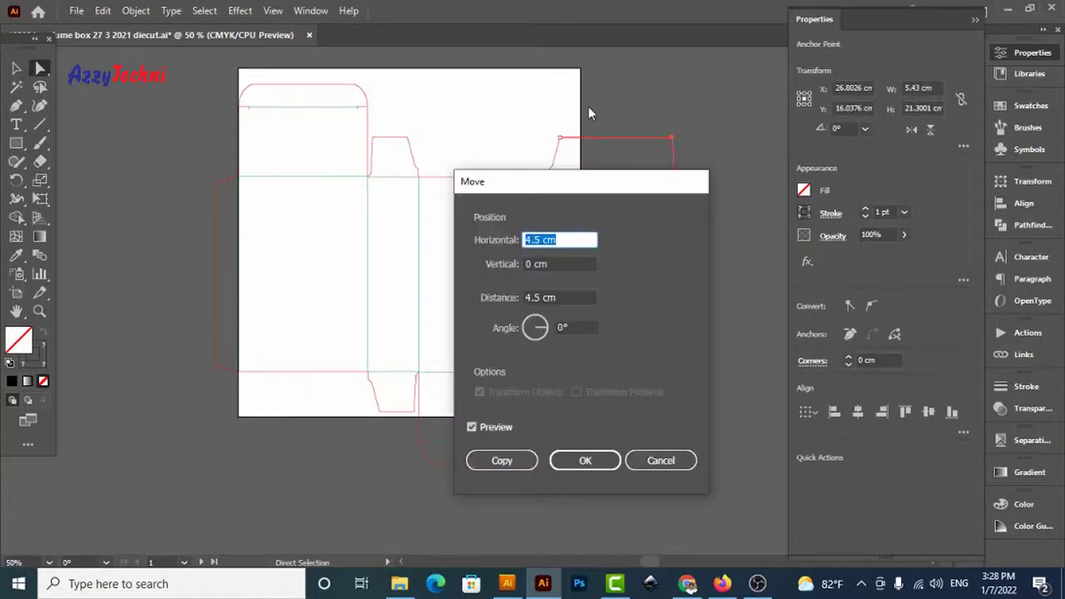
key("BackSpace")
type("-1.5")
key("Tab")
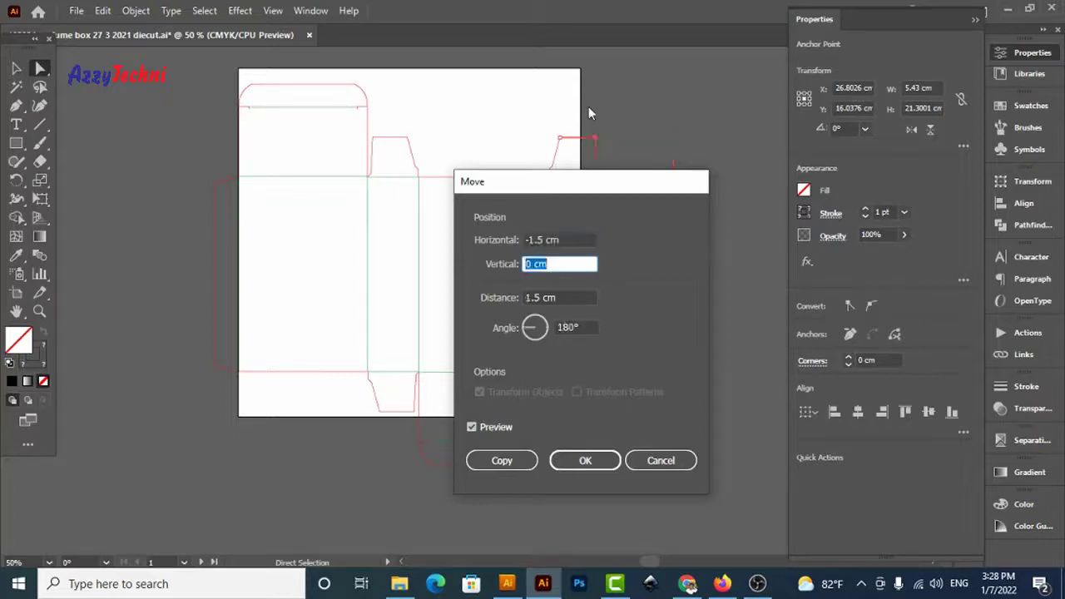
type("0")
key("Return")
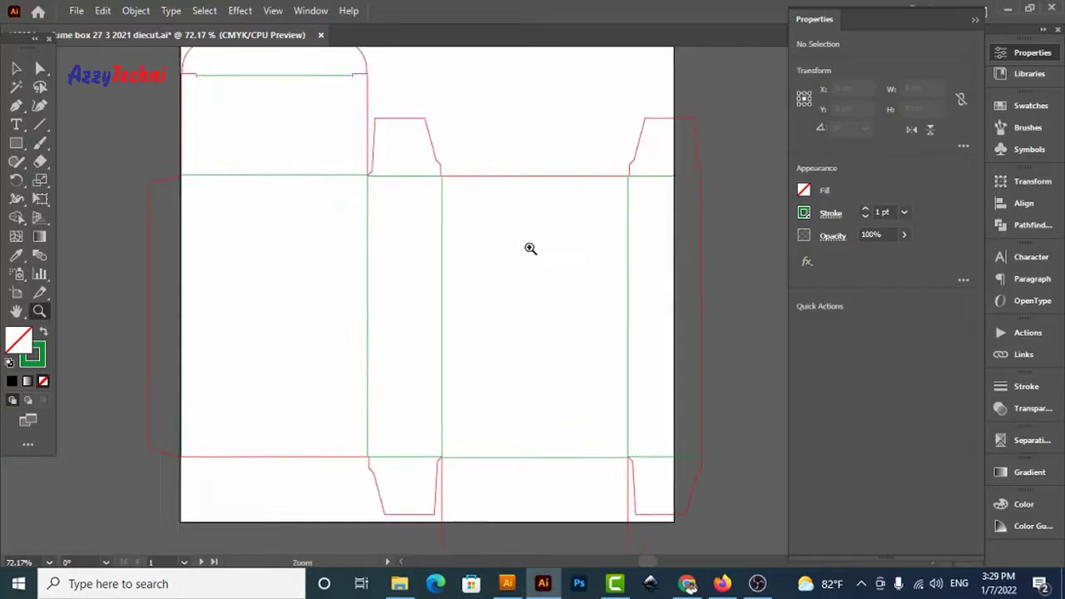
Check the width of the second main panel using its two vertical crease lines
key("space")
left_click_drag(530, 249, 584, 291)
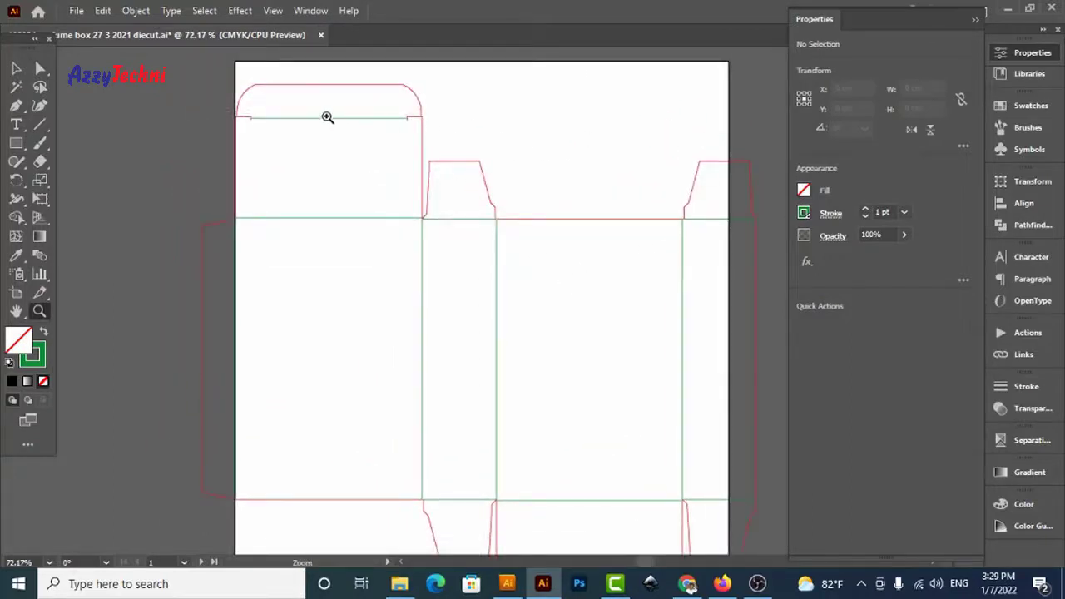
key("a")
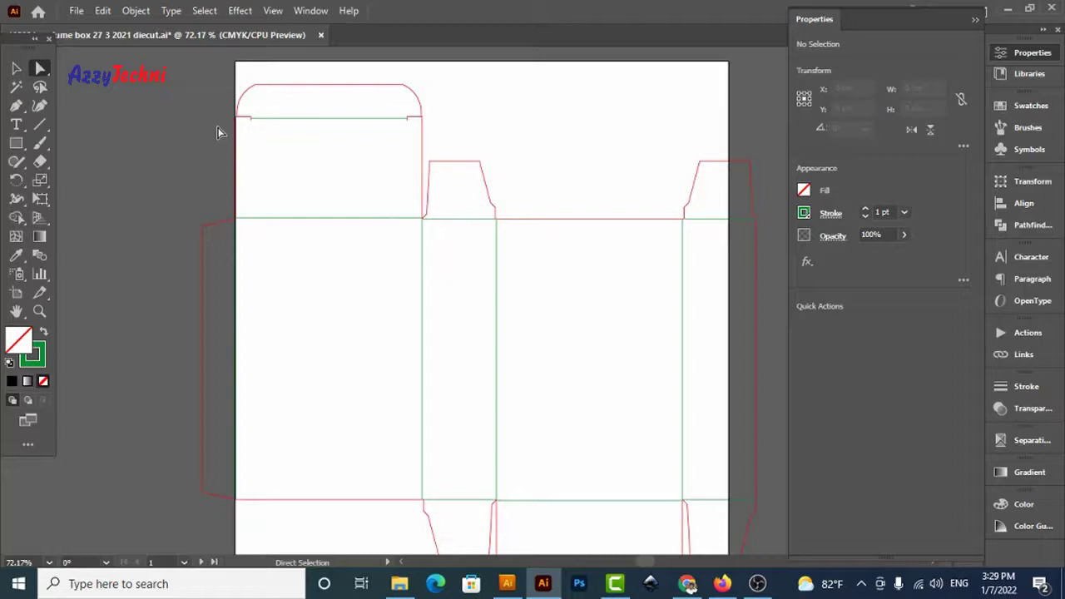
left_click_drag(568, 328, 478, 250)
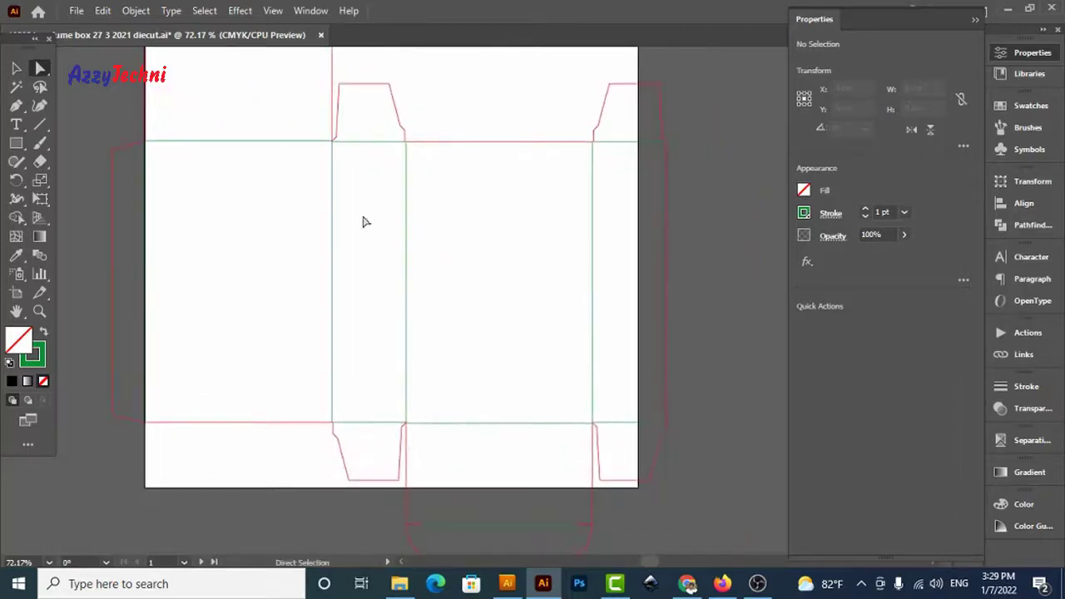
left_click_drag(315, 178, 447, 251)
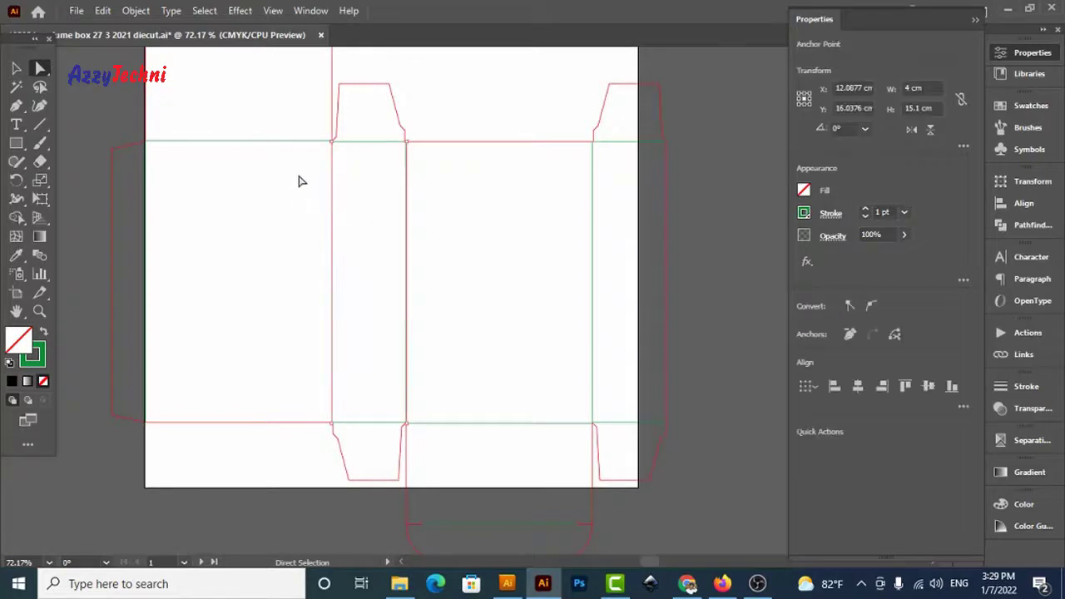
left_click_drag(298, 171, 427, 227)
Shorten the first panel's top lid by moving its outer points and tuck flap 0 cm horizontally and 1.5 cm vertically
key("space")
left_click_drag(400, 180, 521, 323)
key("z")
left_click_drag(169, 115, 707, 400)
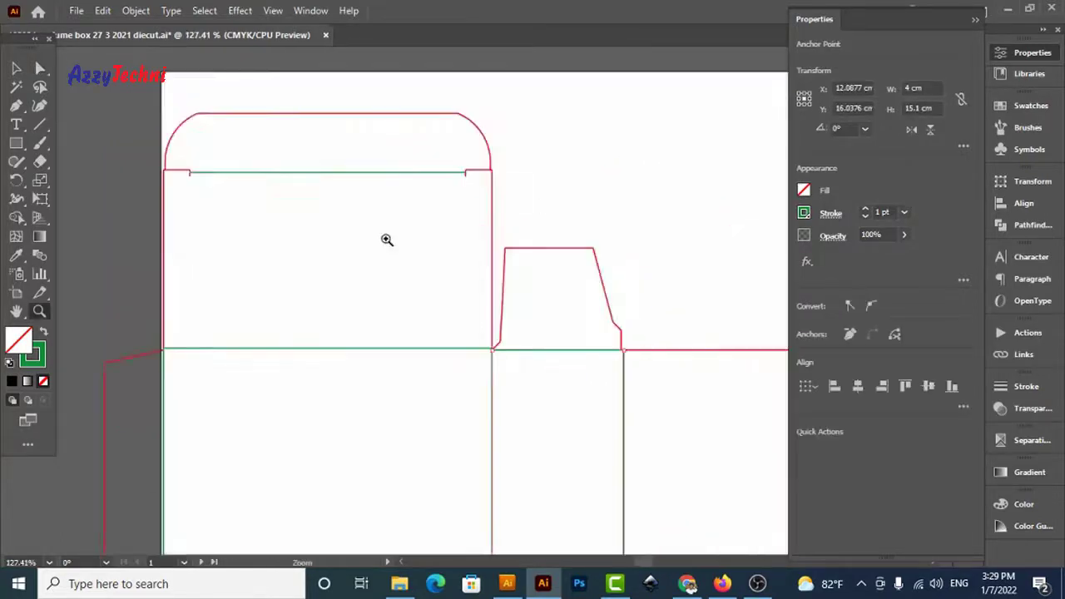
left_click_drag(387, 269, 485, 274)
key("a")
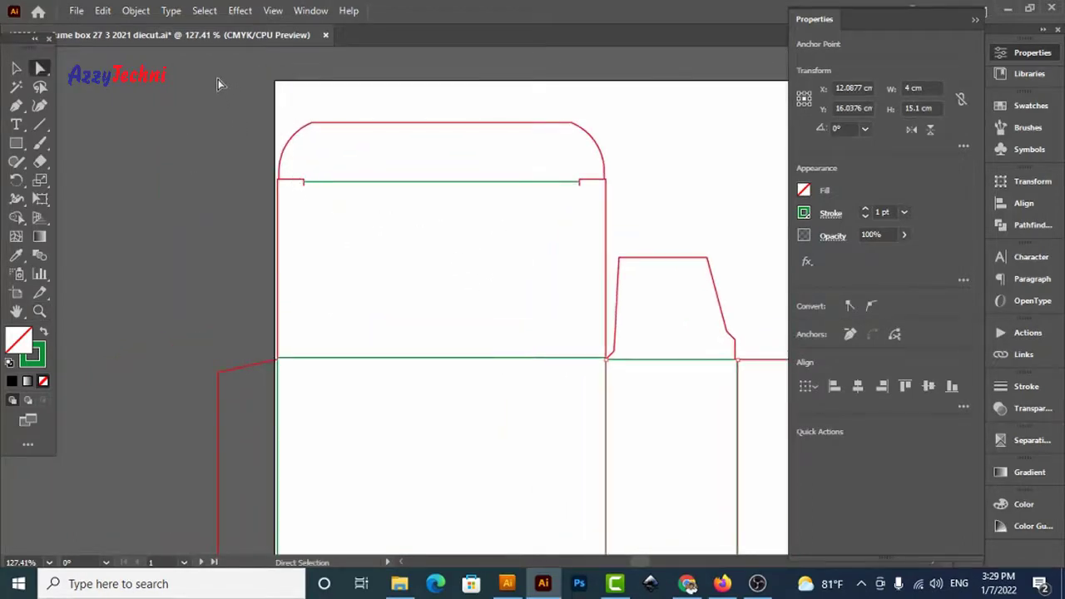
left_click_drag(212, 72, 721, 222)
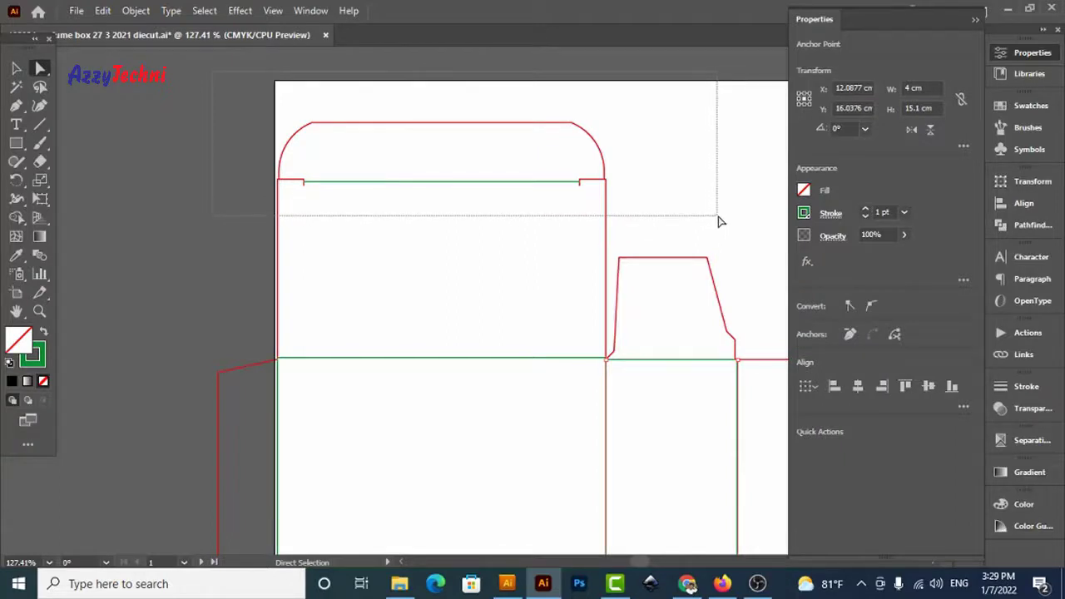
left_click_drag(721, 222, 731, 230)
key("Return")
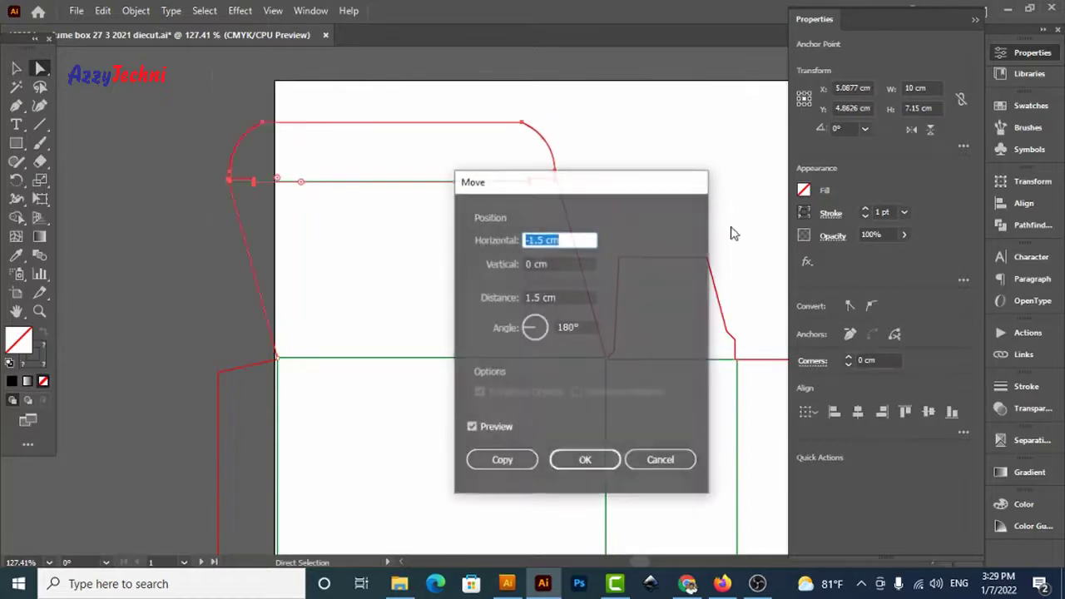
type("0")
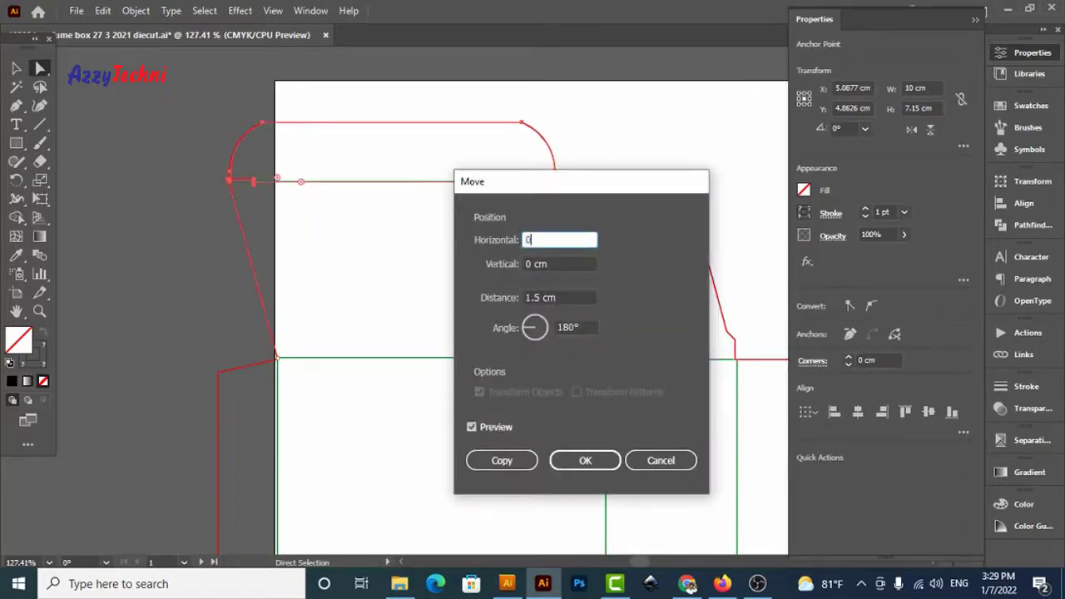
key("Tab")
type("1")
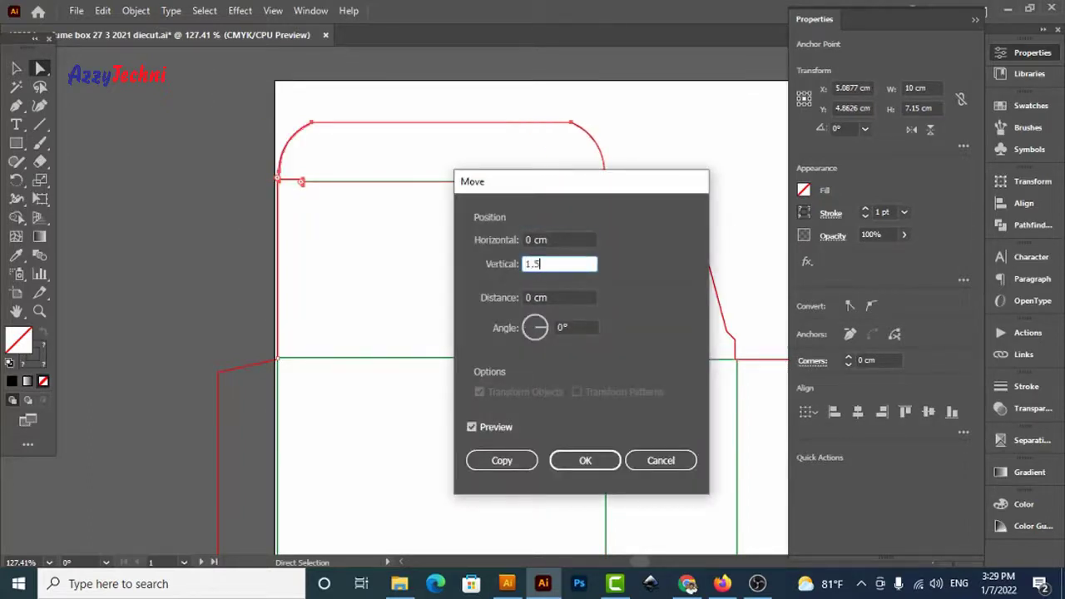
type(".5")
key("Return")
Check the depth of the shortened top lid using its tuck fold line and the first panel's upper crease
left_click(608, 430)
left_click_drag(581, 390, 764, 435)
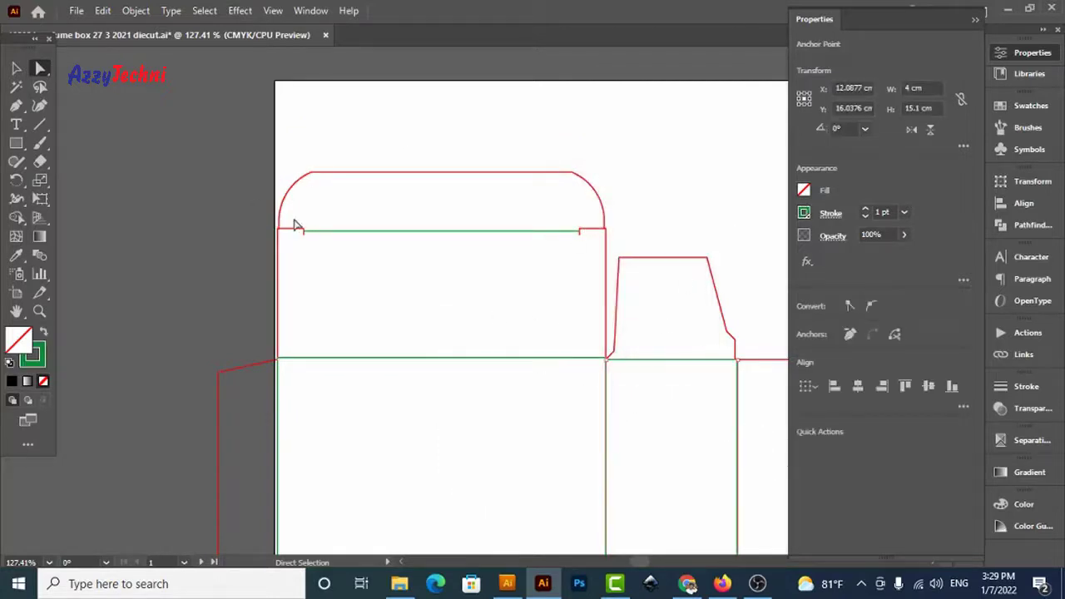
left_click_drag(296, 224, 603, 383)
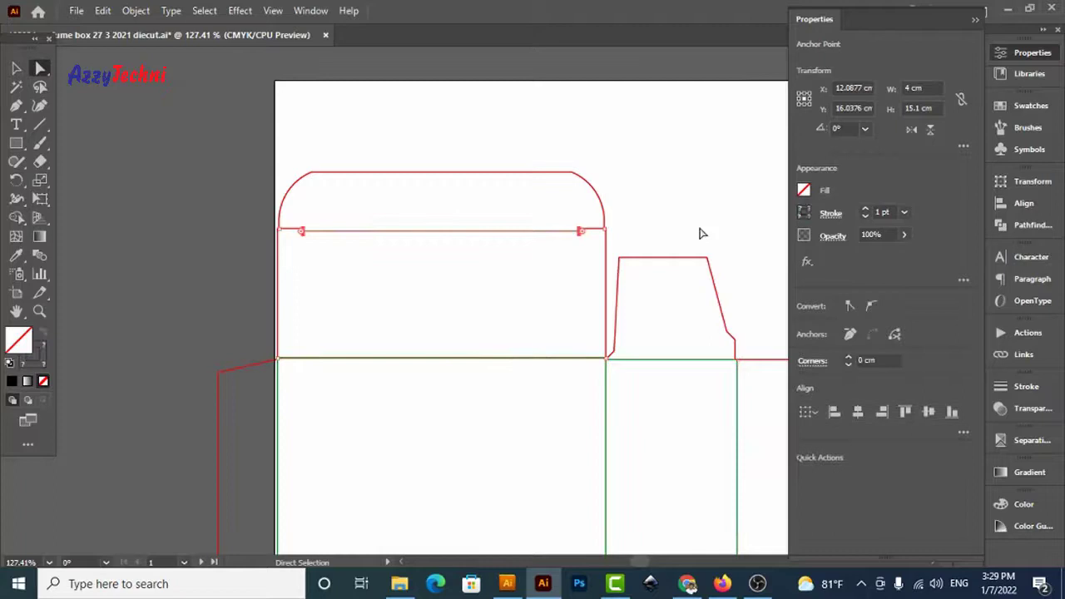
left_click(723, 175)
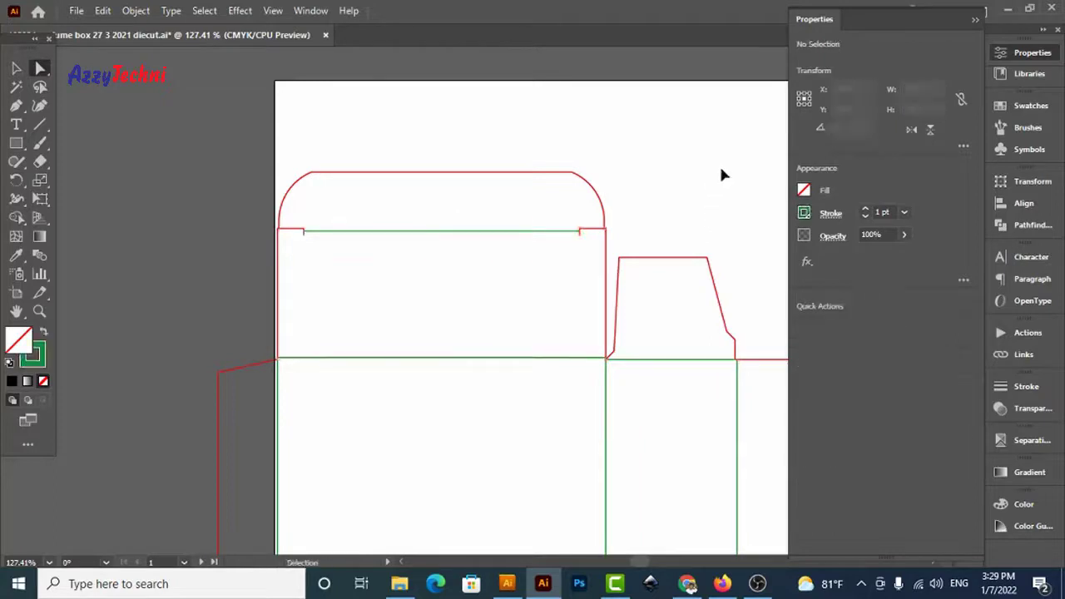
Shorten the third panel's bottom lid by moving its outer points and tuck flap 0 cm horizontally and -1.5 cm vertically
key("ctrl+minus")
key("ctrl+minus")
left_click_drag(720, 433, 529, 176)
left_click_drag(627, 378, 620, 342)
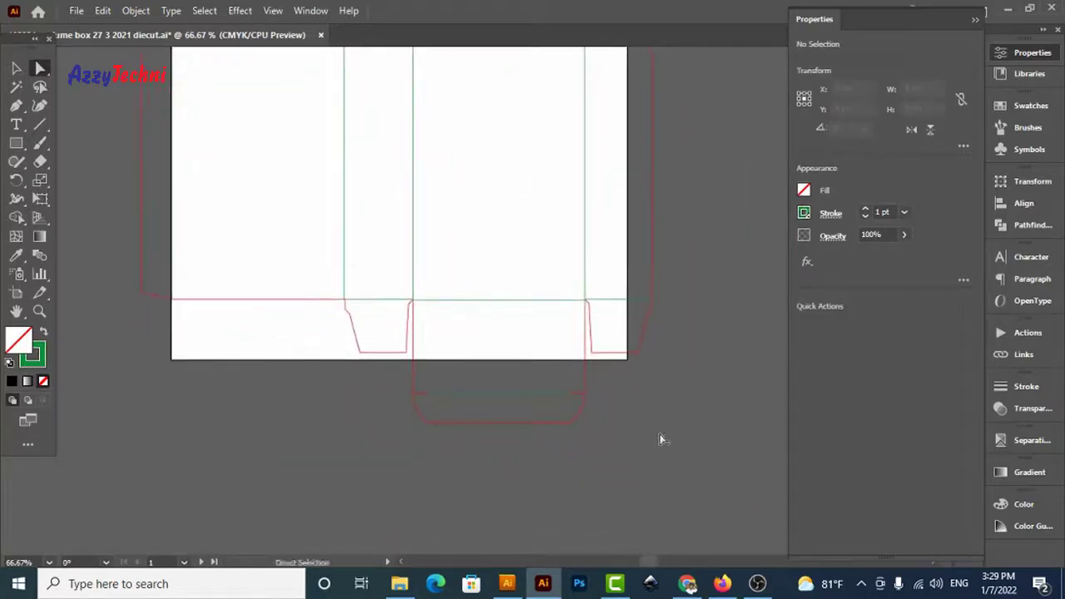
key("z")
left_click_drag(294, 226, 741, 522)
key("a")
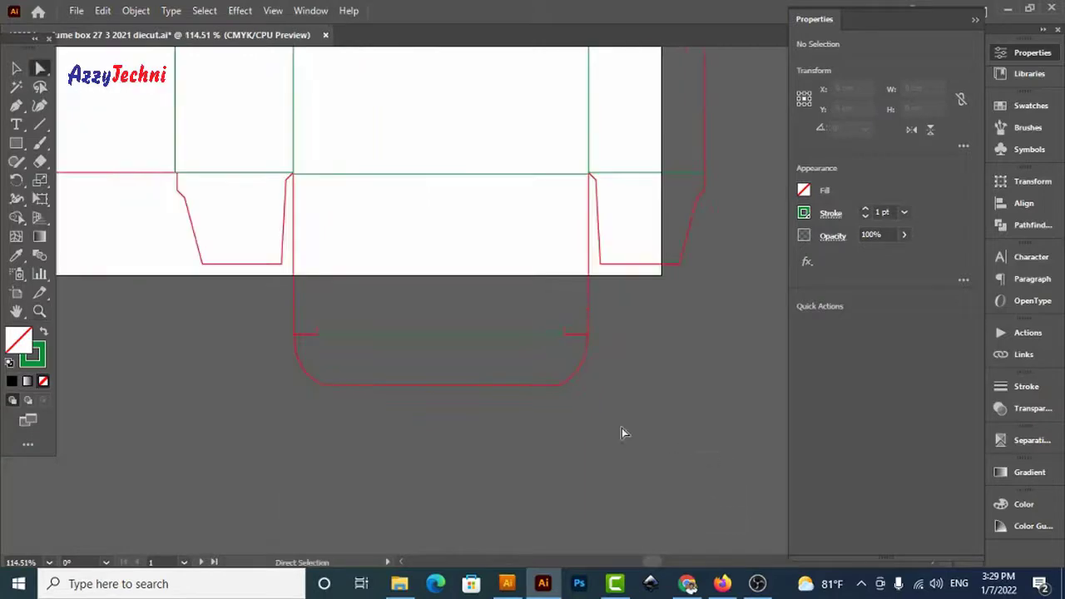
left_click_drag(232, 307, 231, 306)
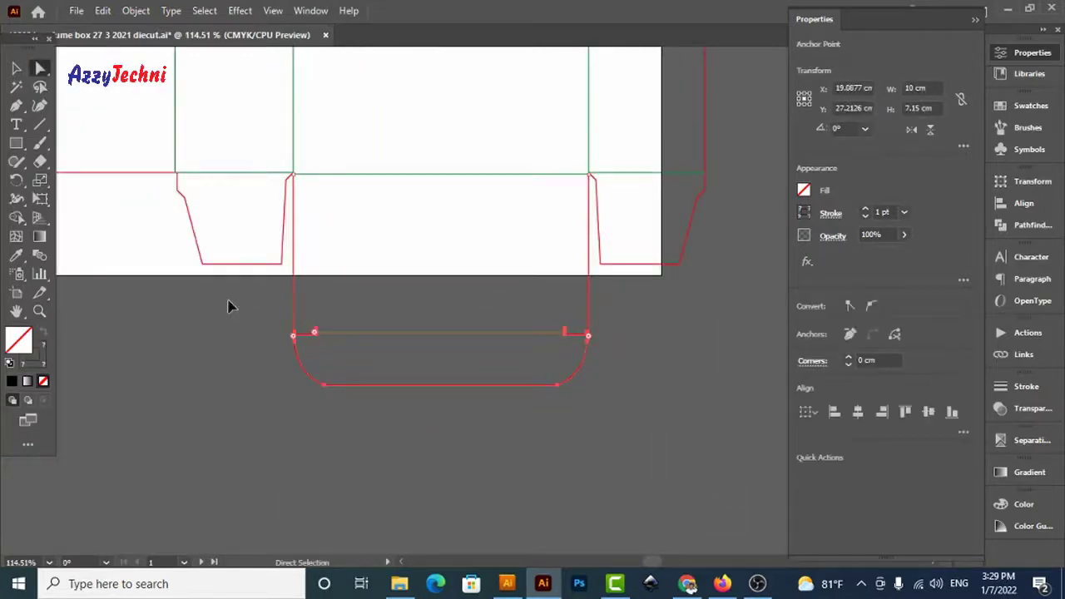
key("Return")
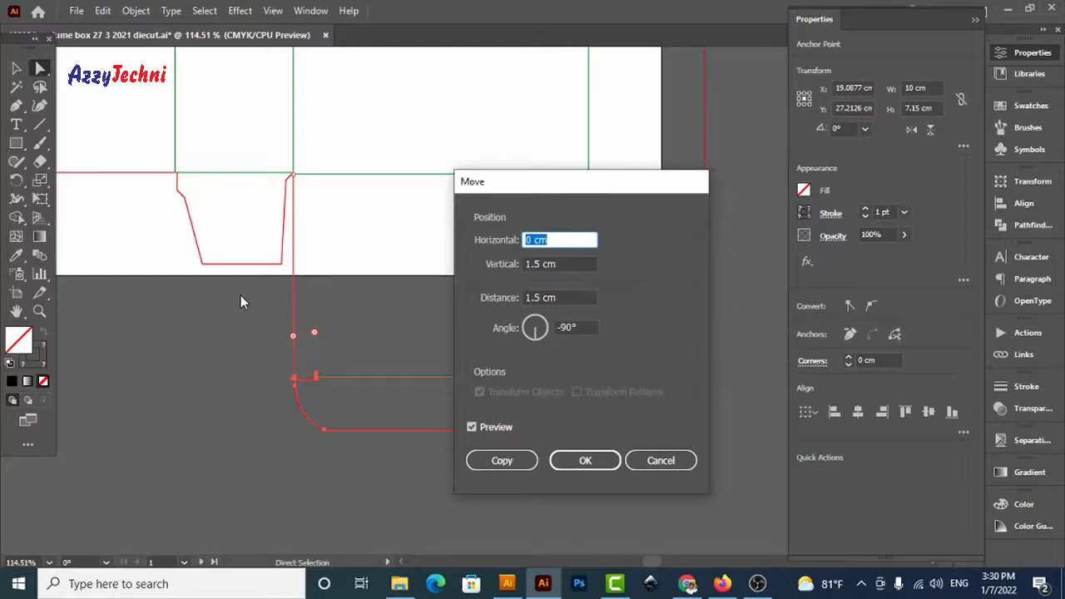
type("0")
key("Tab")
type("-")
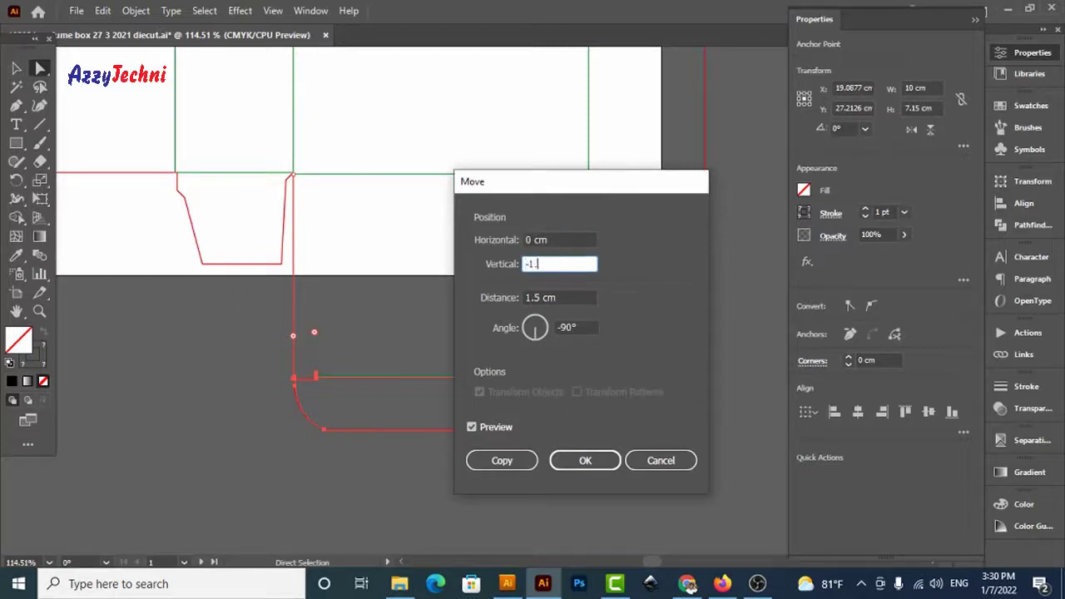
key("Return")
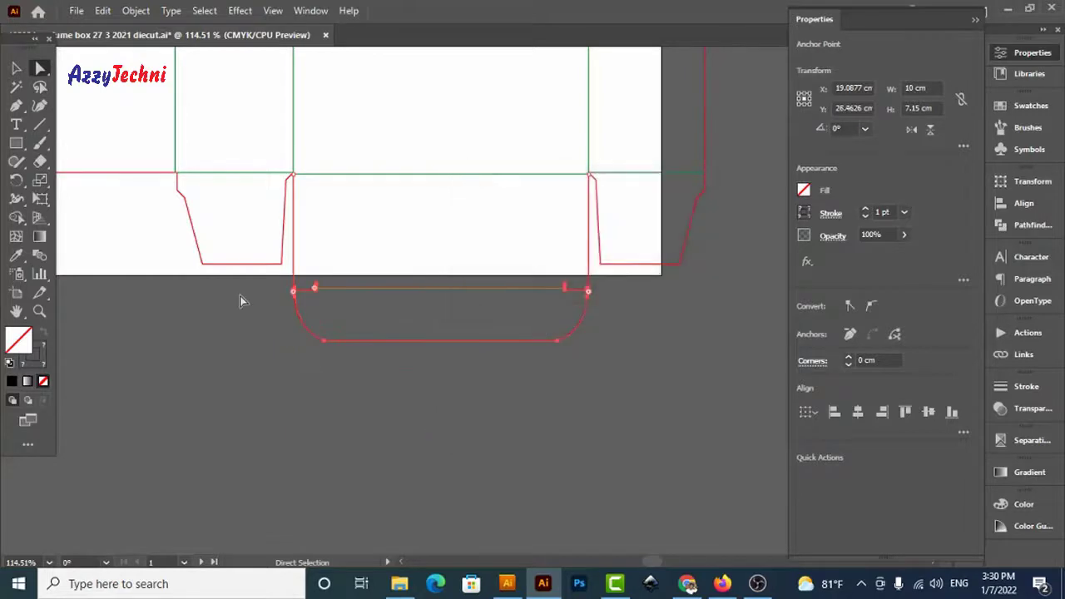
Inspect the shortened bottom lid up close, from the third panel's lower crease to the tuck flap
left_click(361, 429)
key("z")
left_click_drag(644, 332, 671, 355)
key("a")
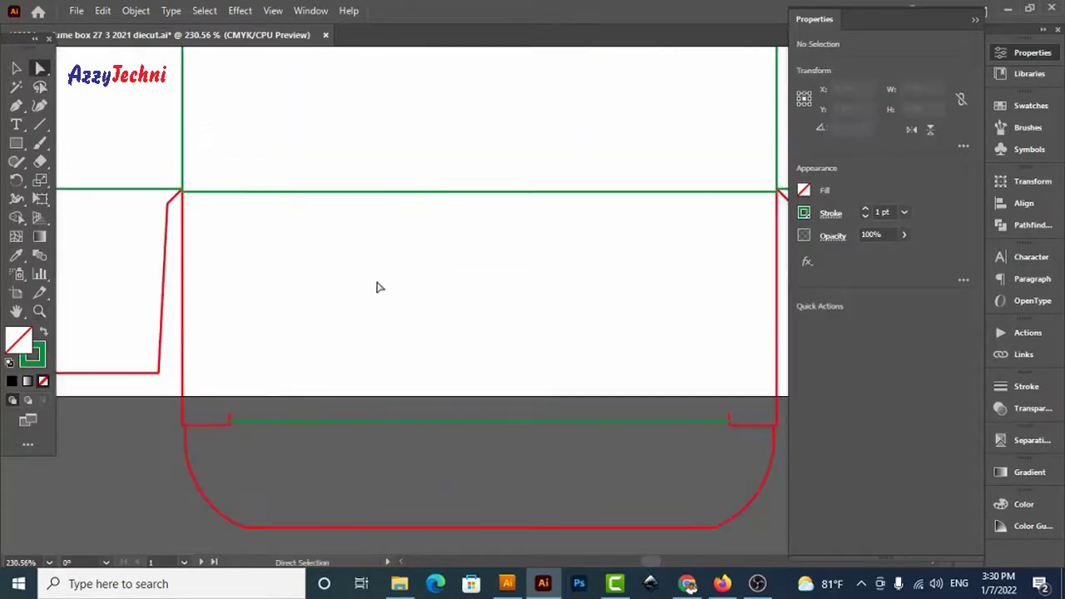
left_click_drag(175, 248, 519, 388)
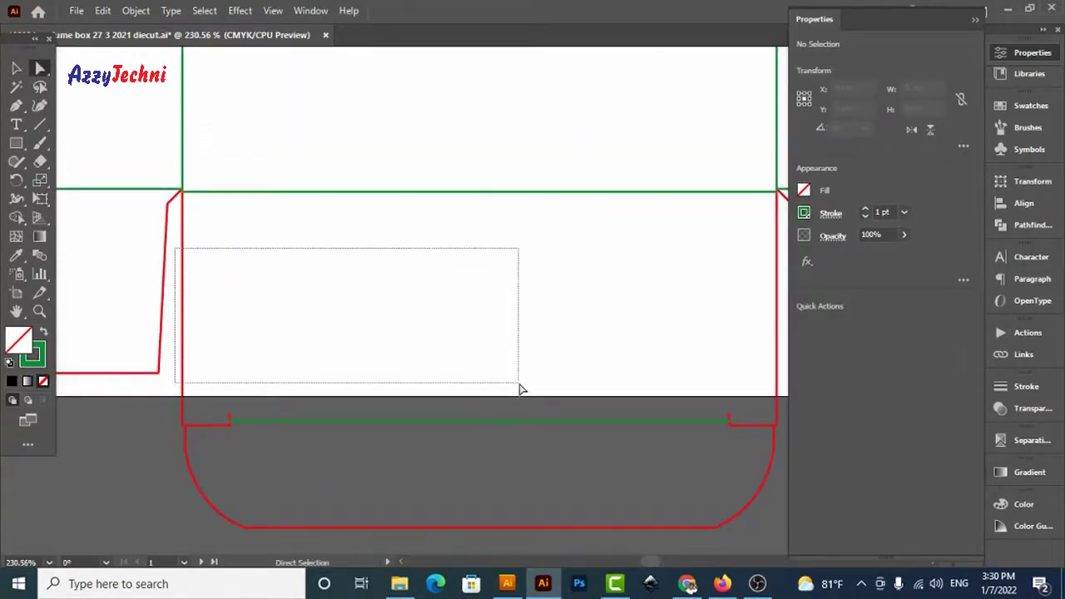
key("space")
left_click_drag(608, 266, 497, 281)
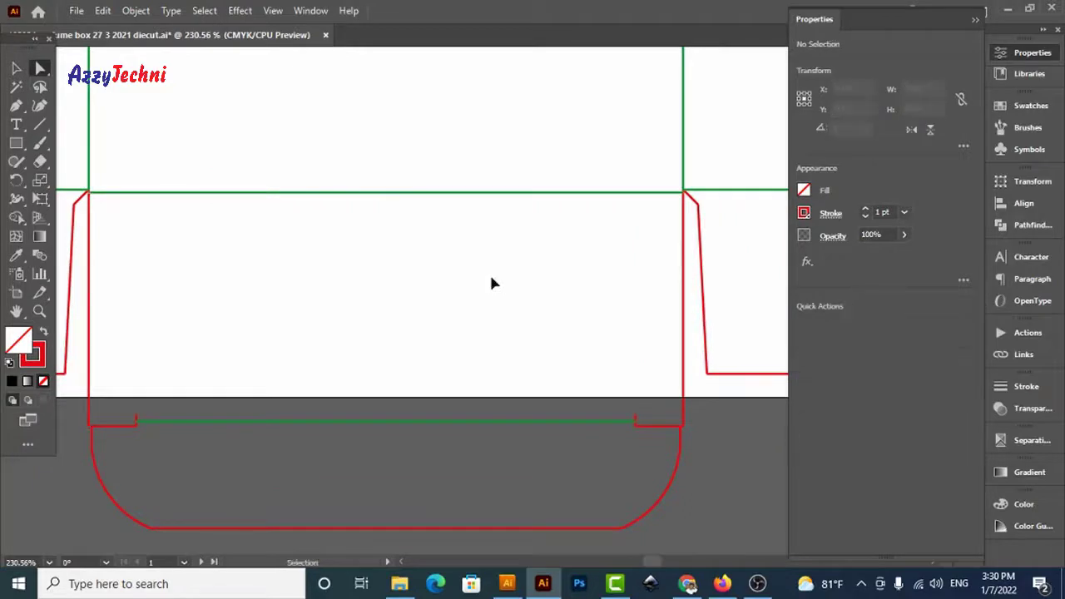
Select the complete die-cut group and create trim marks around it
key("ctrl+minus")
key("ctrl+minus")
key("ctrl+minus")
key("ctrl+minus")
key("space")
left_click_drag(303, 172, 444, 269)
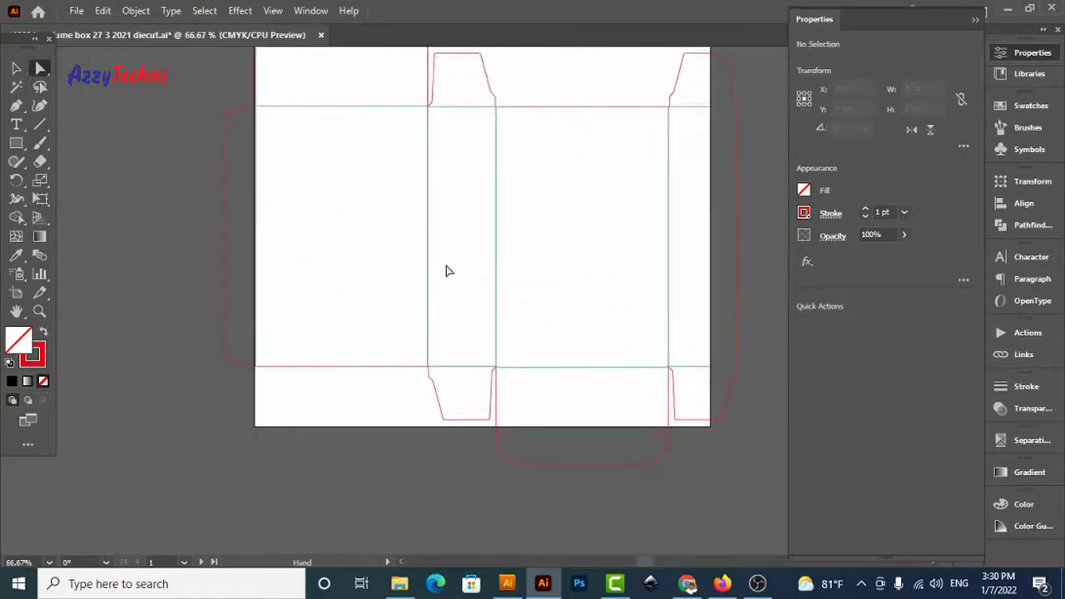
key("v")
left_click_drag(369, 162, 526, 275)
key("space")
left_click_drag(565, 223, 504, 302)
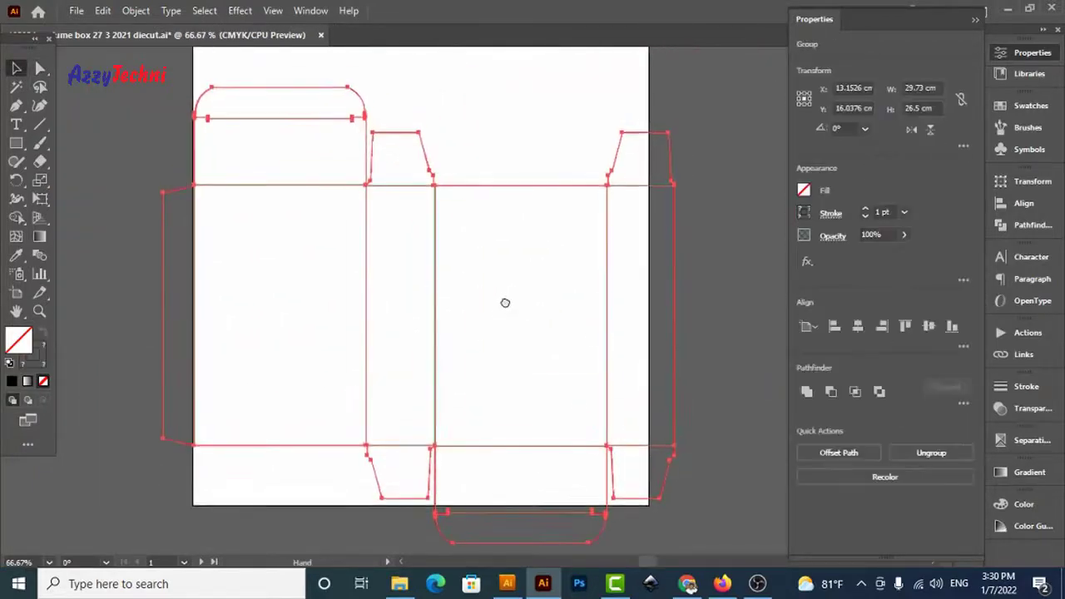
key("shift+o")
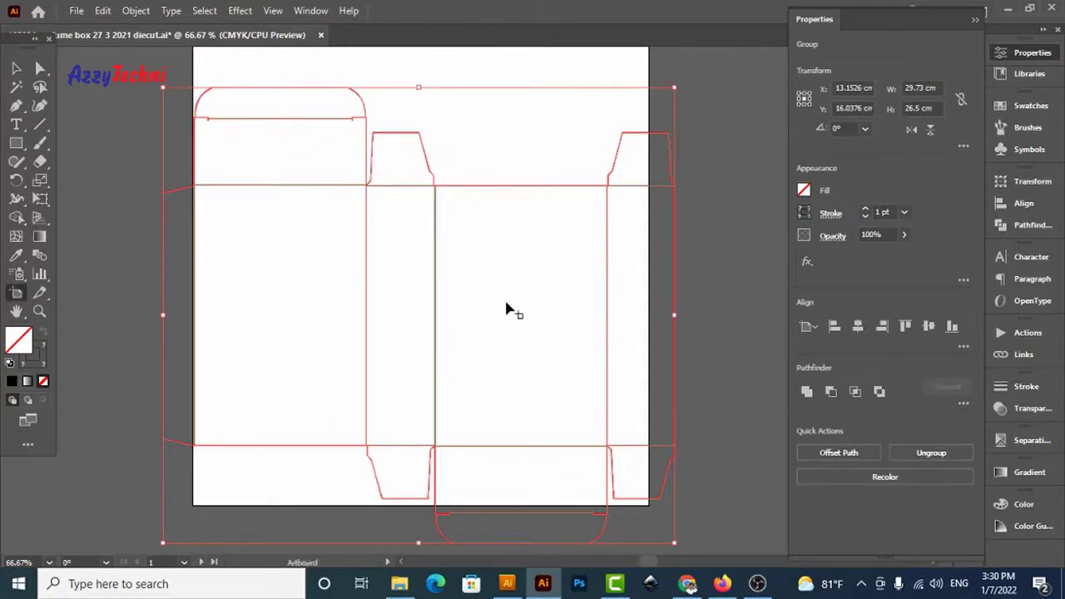
key("v")
left_click_drag(479, 140, 554, 271)
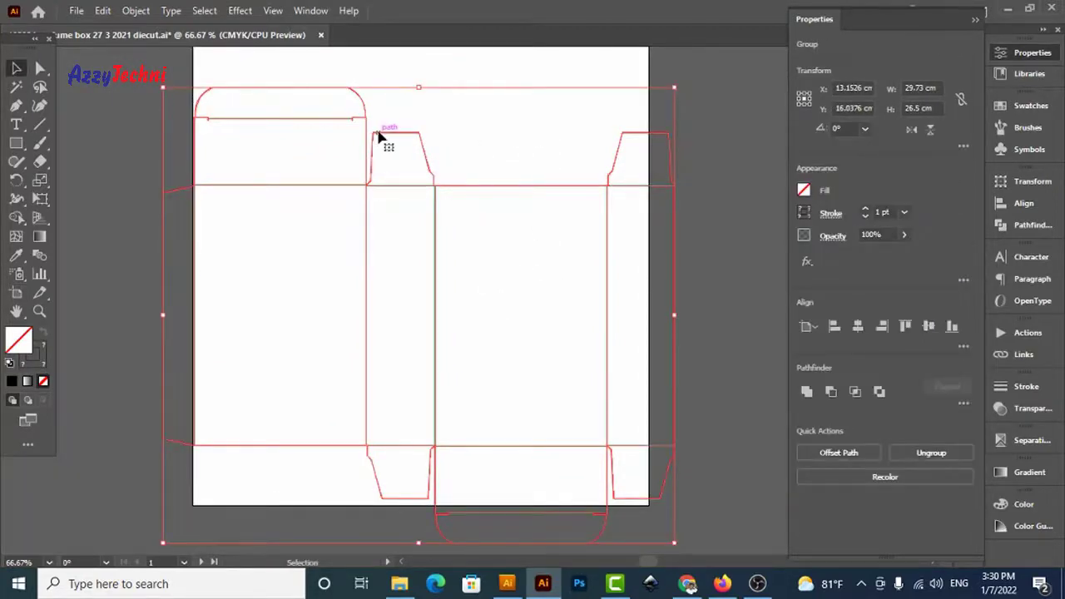
left_click(136, 12)
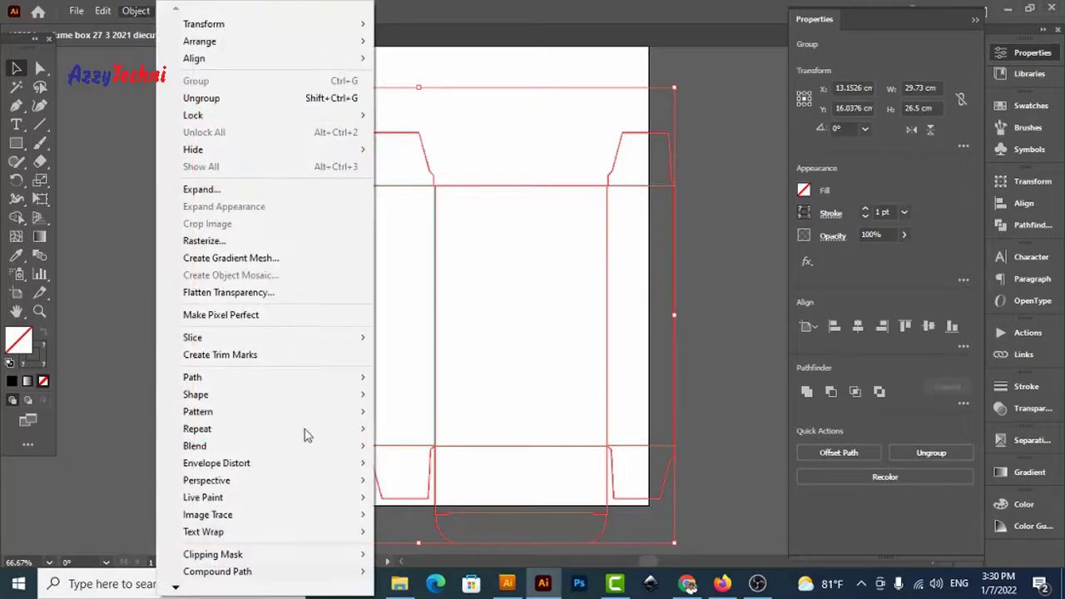
left_click(310, 357)
Fit the artboard to the outer bounds of the new trim marks
scroll(582, 304, "up", 3)
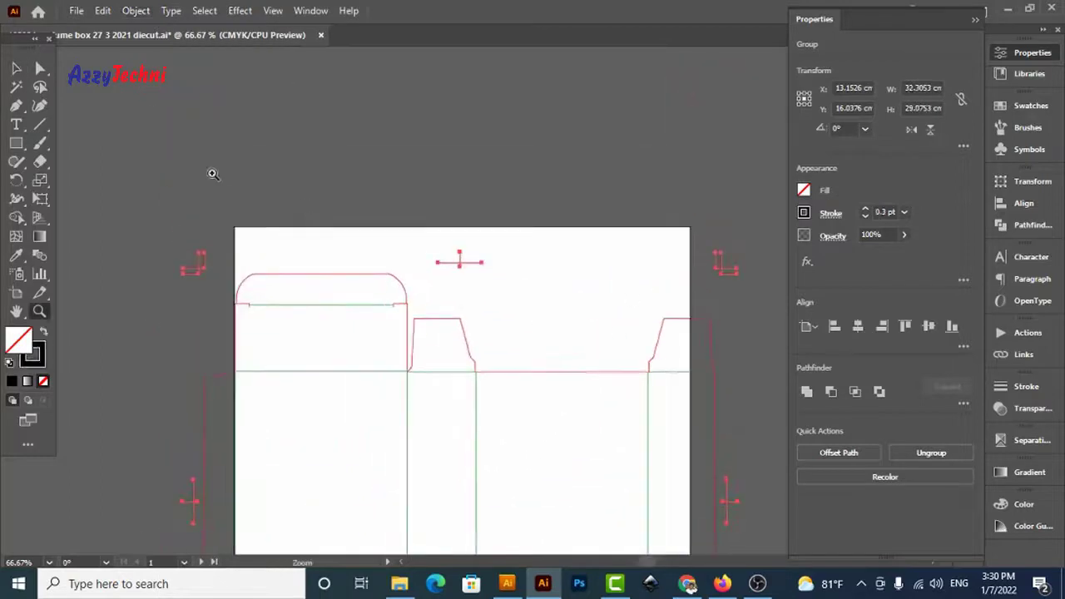
key("shift+o")
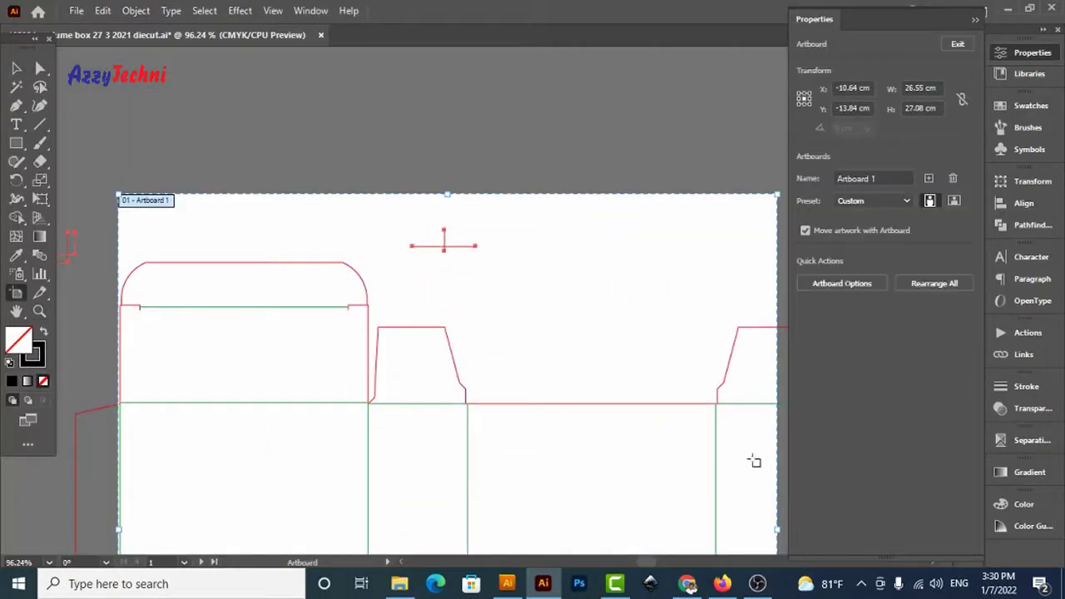
left_click(446, 248)
key("v")
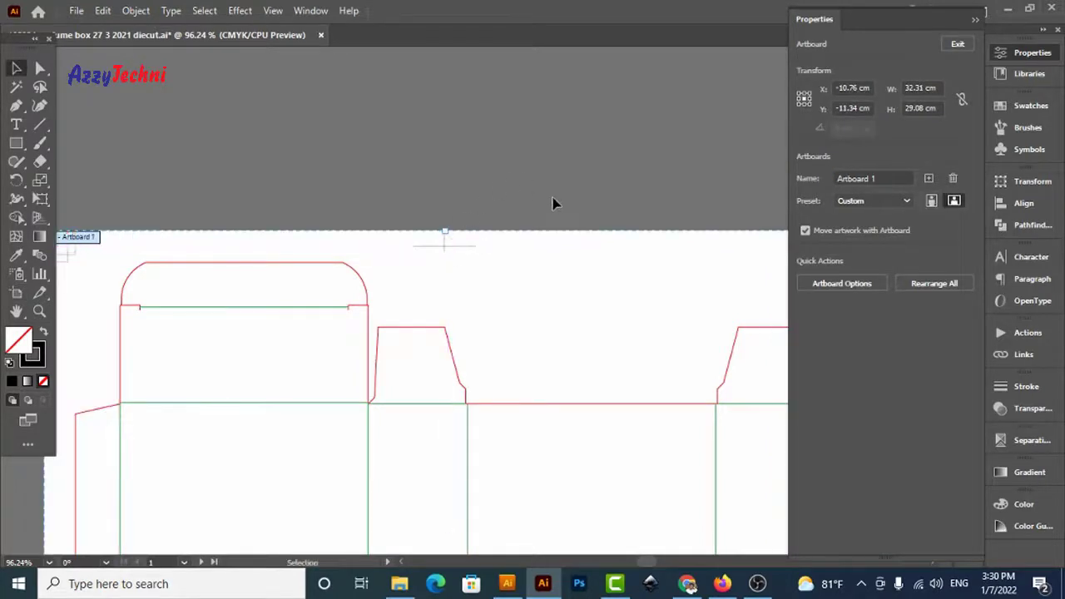
scroll(607, 200, "down", 2)
key("ctrl+0")
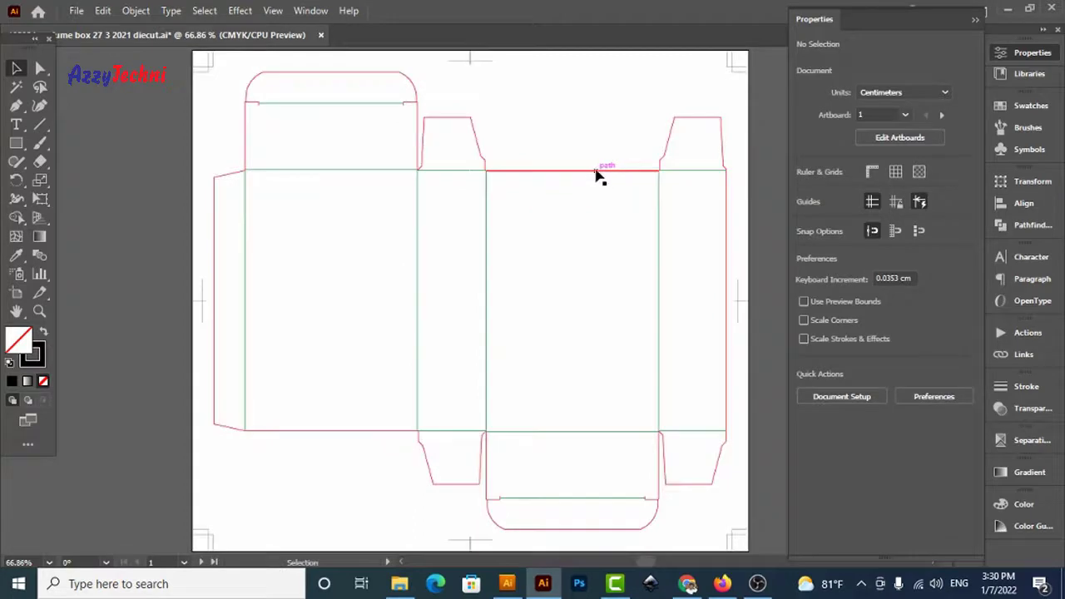
Select the finished die-cut group to check its overall width and height
left_click_drag(619, 202, 531, 196)
left_click_drag(444, 83, 536, 235)
left_click(494, 250)
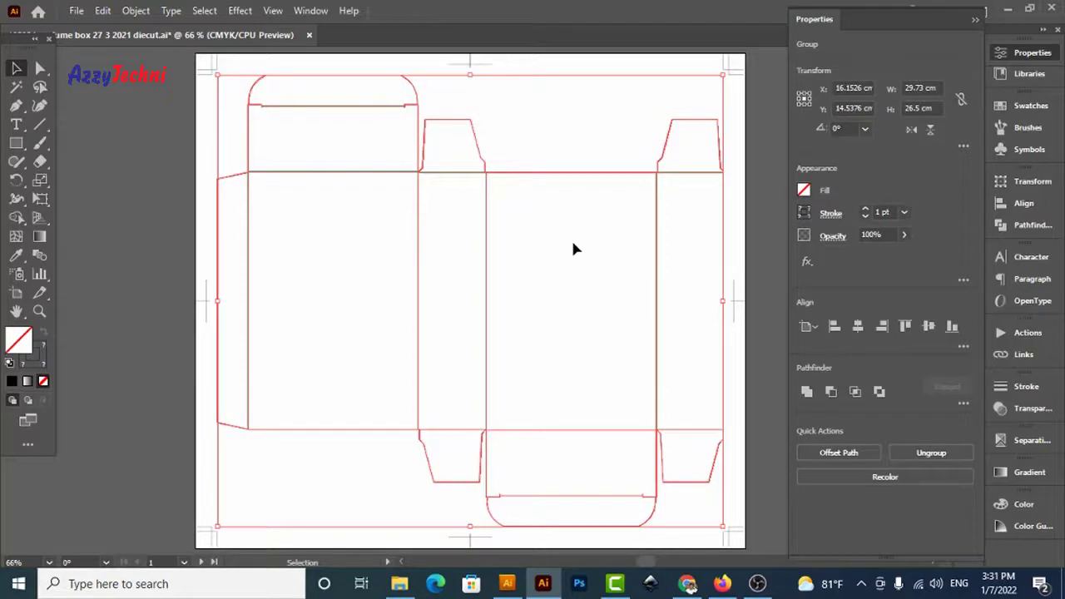
Delete all artwork on the neighbouring second artboard and remove that artboard
key("ctrl+minus")
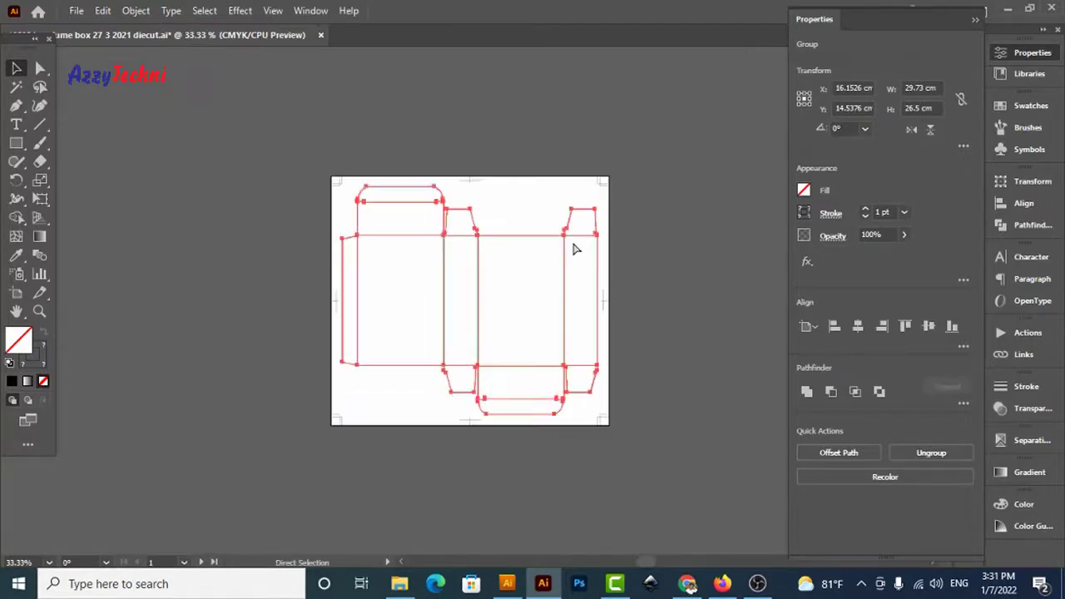
left_click_drag(618, 328, 297, 314)
left_click_drag(574, 292, 343, 317)
key("ctrl+a")
key("Delete")
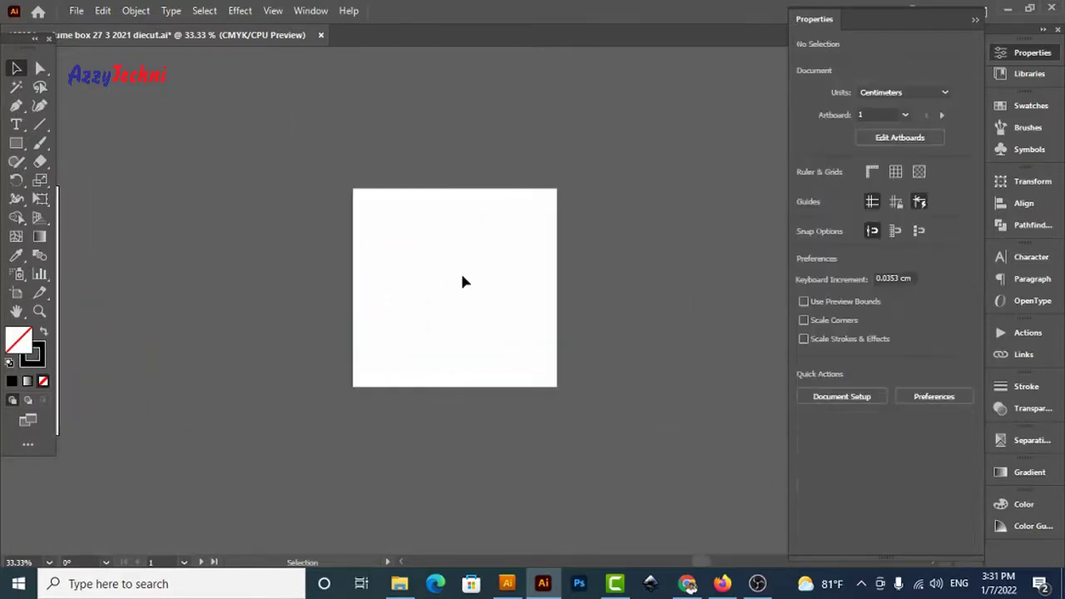
key("shift+o")
key("Delete")
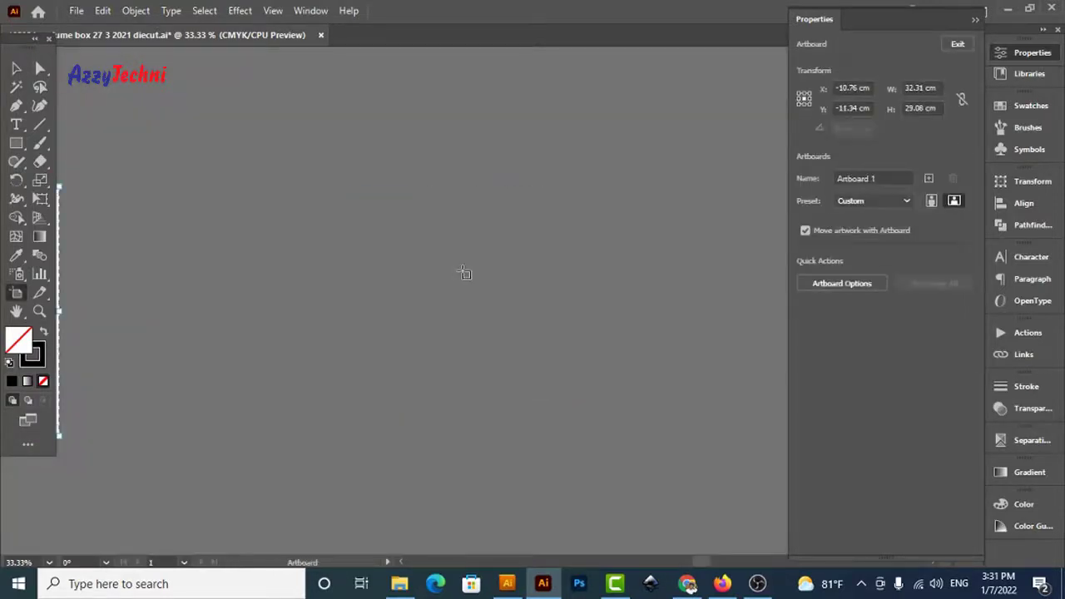
key("v")
Duplicate the die-cut artboard with its artwork and place the copy to the right of the original
scroll(463, 272, "left", 8)
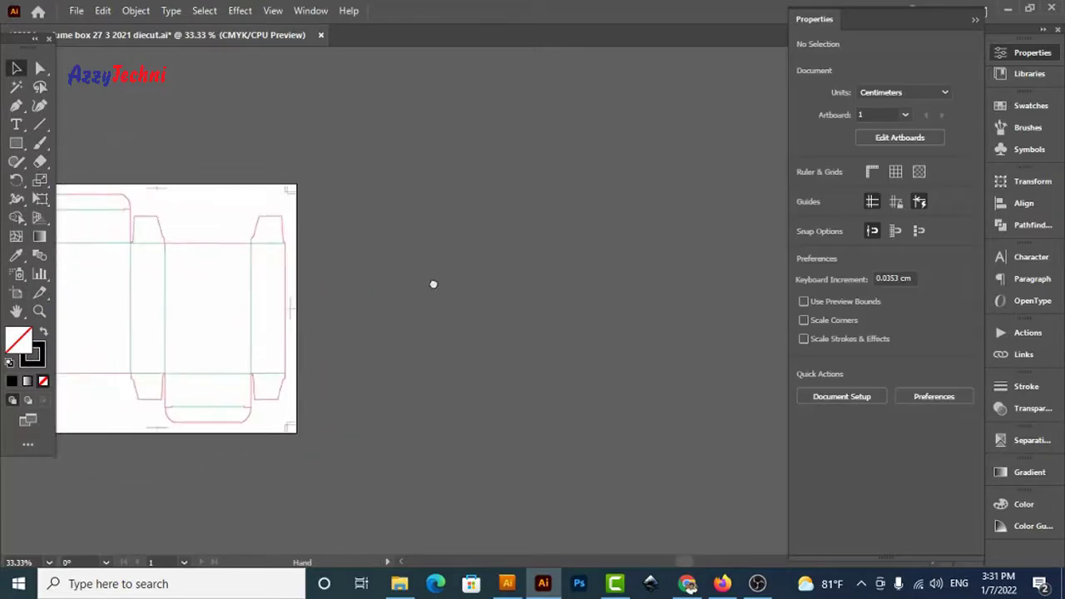
key("shift+o")
left_click_drag(232, 280, 585, 307)
key("v")
Delete the copied die-cut and trim marks from the duplicated artboard, keeping the artboard itself
key("ctrl+space")
left_click_drag(247, 93, 790, 470)
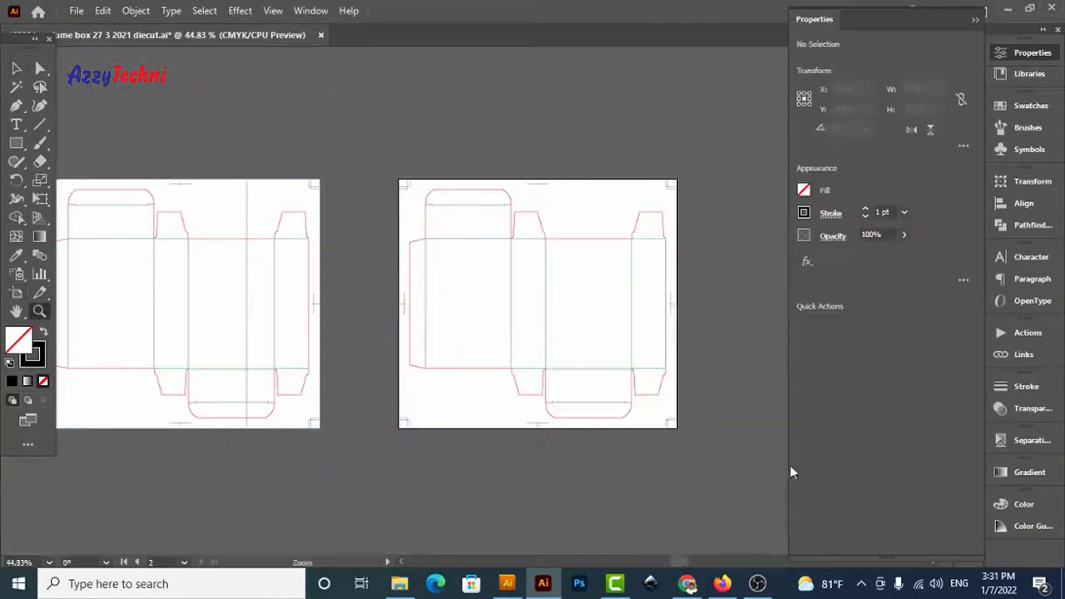
key("space")
left_click_drag(667, 303, 588, 333)
key("ctrl+a")
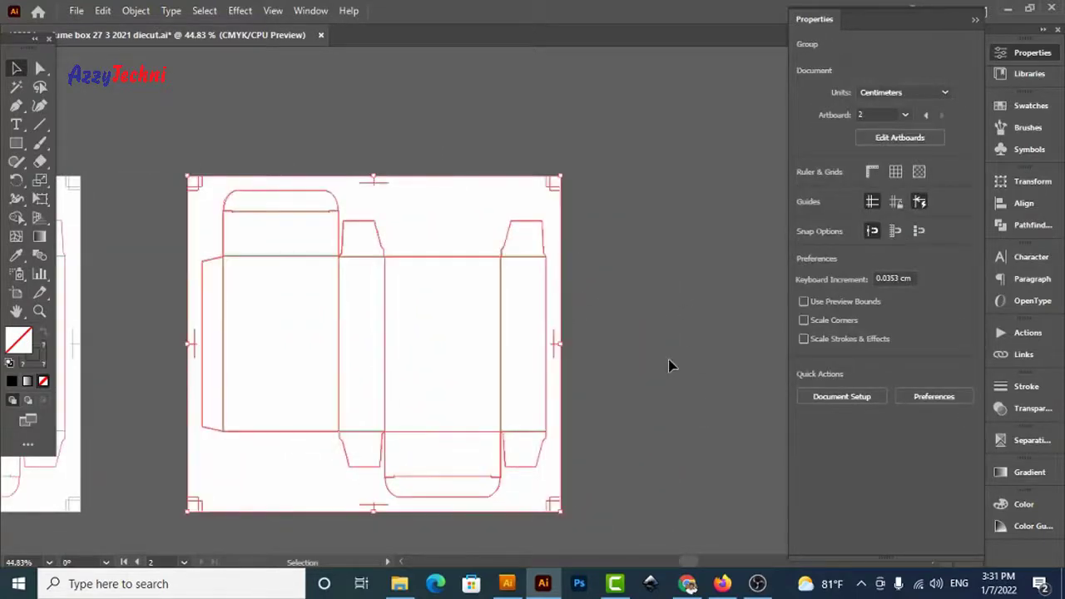
key("Delete")
scroll(350, 295, "left", 6)
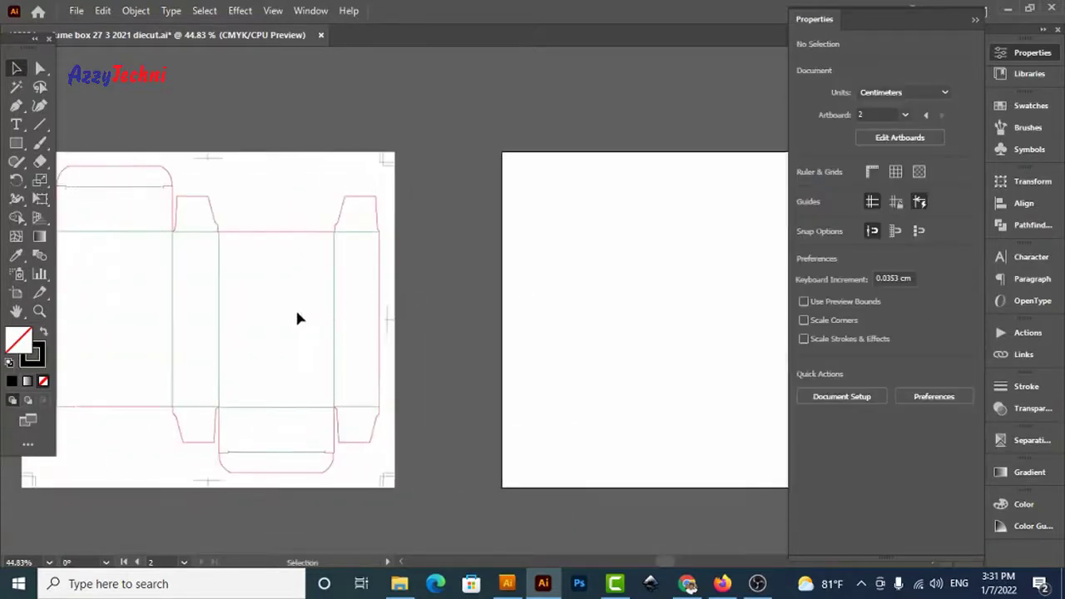
Select the fold lines of the existing die-cut's wide panel and adjoining narrow panel to check their widths and heights
key("a")
left_click_drag(255, 248, 399, 290)
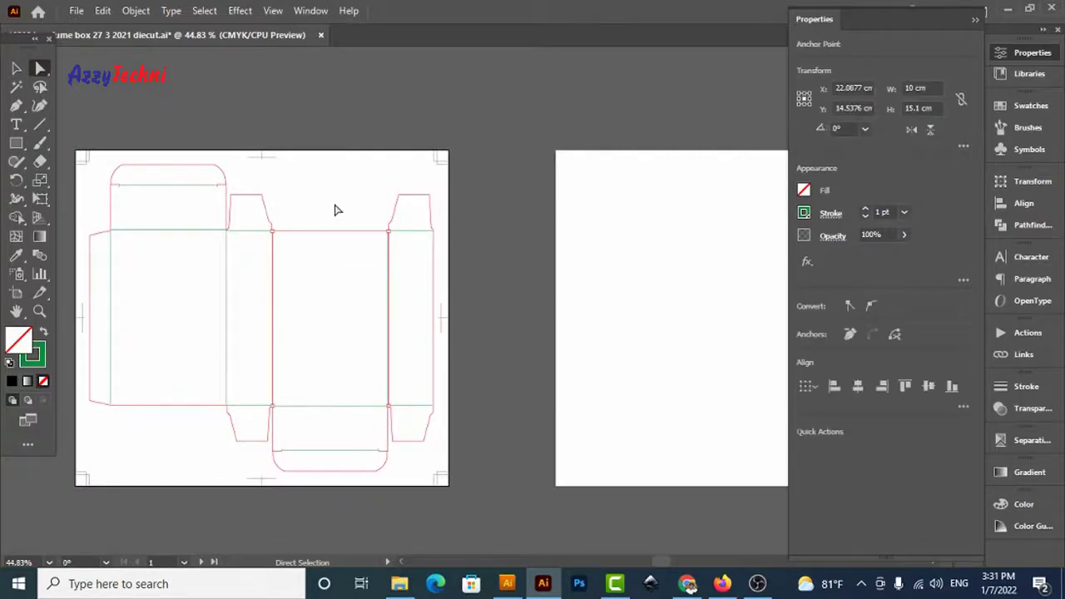
left_click_drag(368, 266, 472, 295)
Create a 10 cm wide by 15 cm high rectangle on the blank second artboard
left_click_drag(718, 289, 336, 255)
key("z")
left_click_drag(151, 95, 675, 483)
key("v")
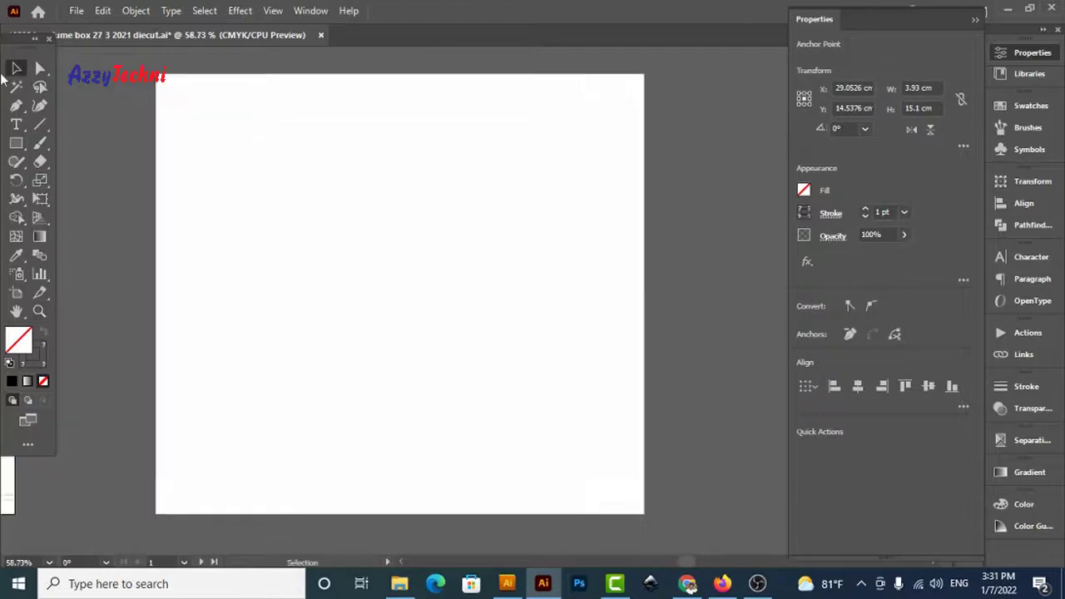
left_click(16, 142)
left_click(298, 218)
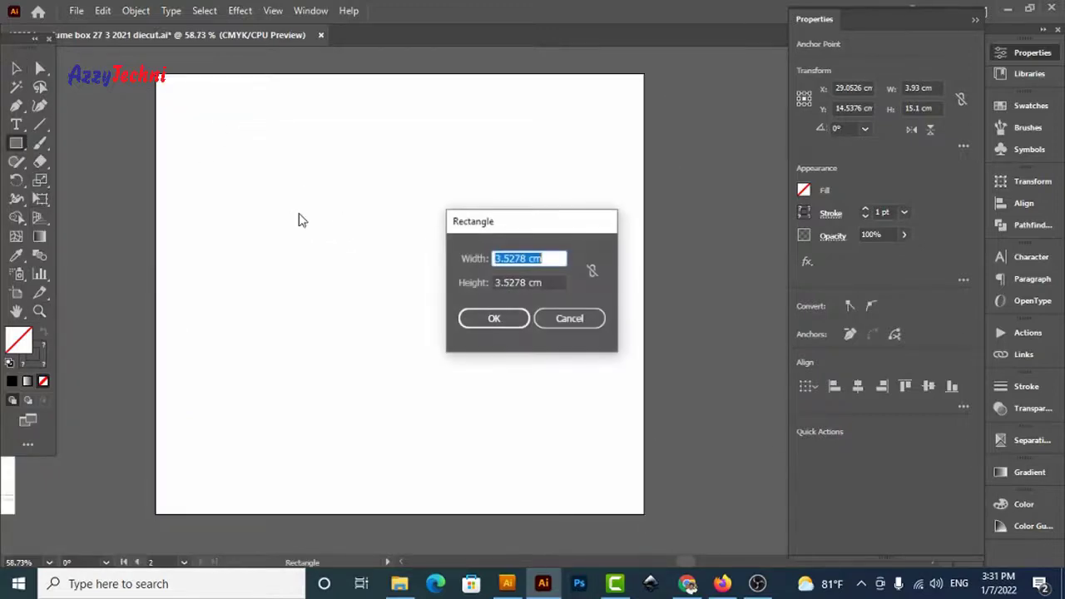
type("10")
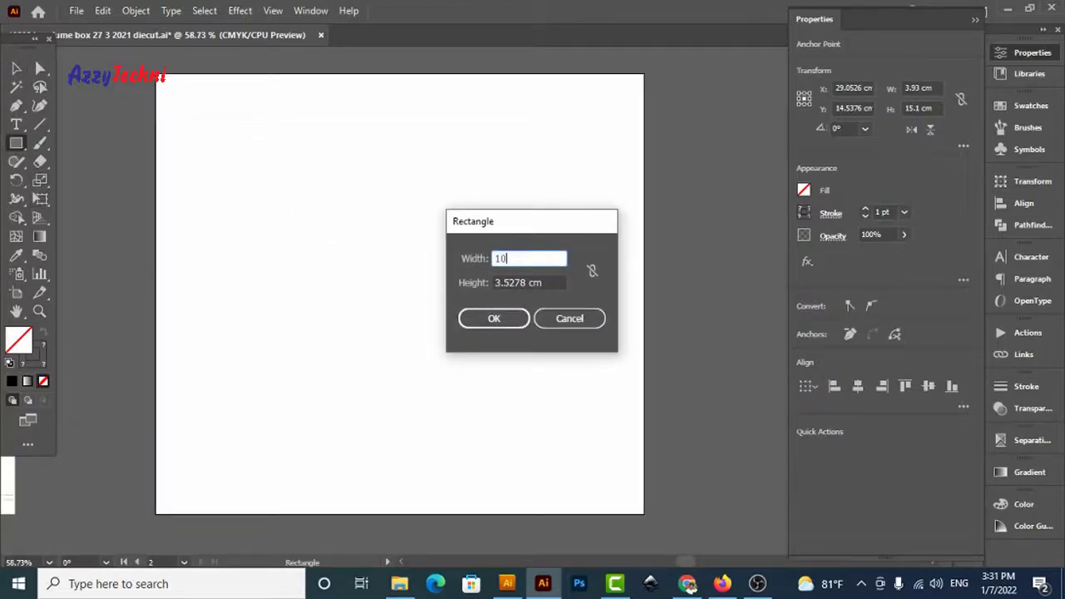
key("Tab")
type("15")
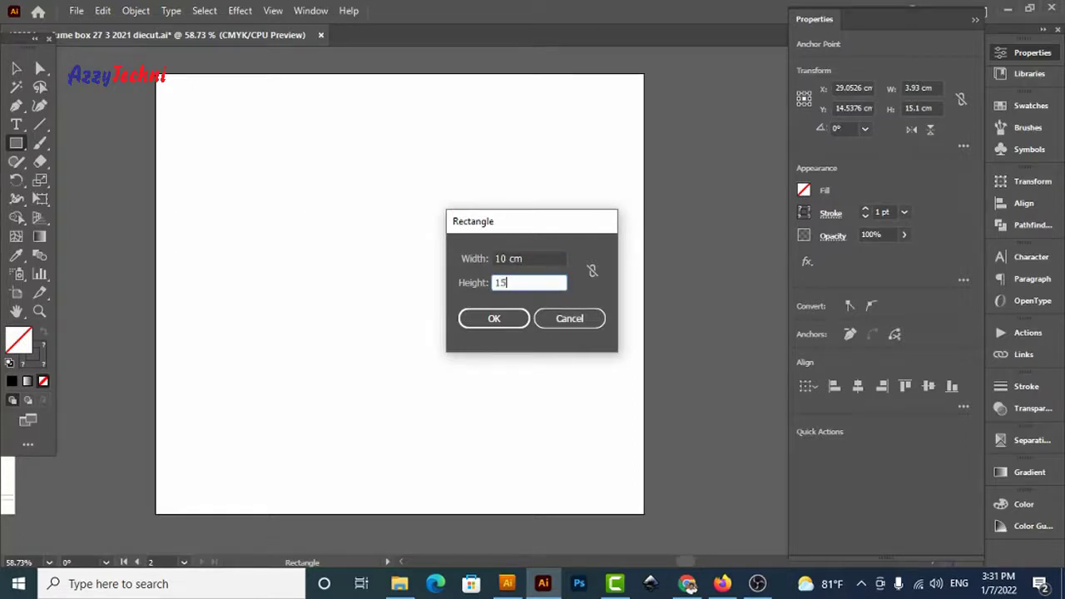
key("Return")
key("v")
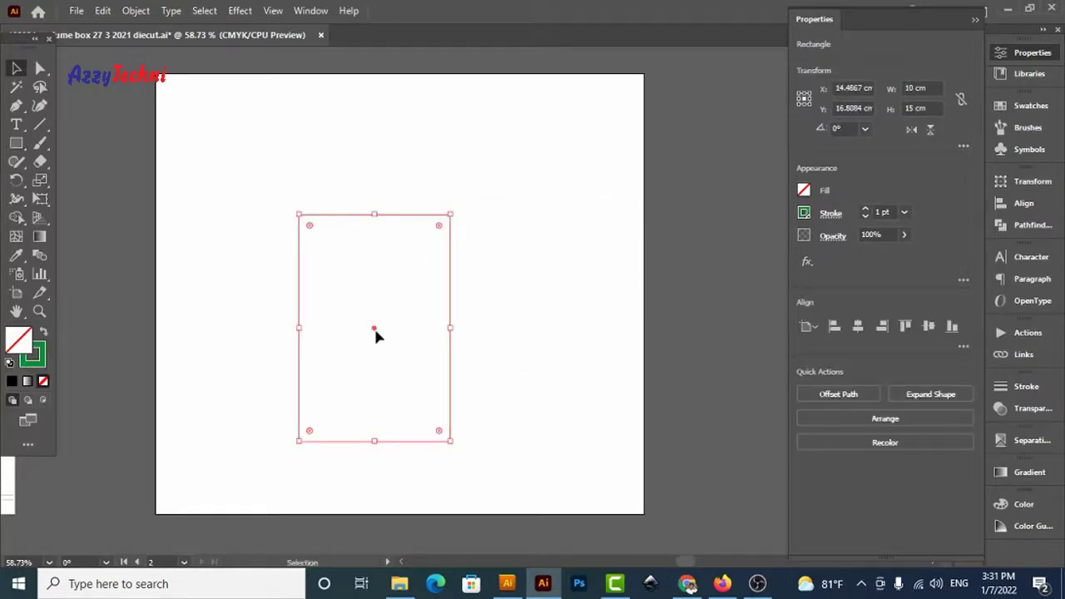
Move the rectangle toward the artboard's left edge and change its stroke to the red swatch
left_click_drag(374, 331, 270, 304)
left_click(1040, 106)
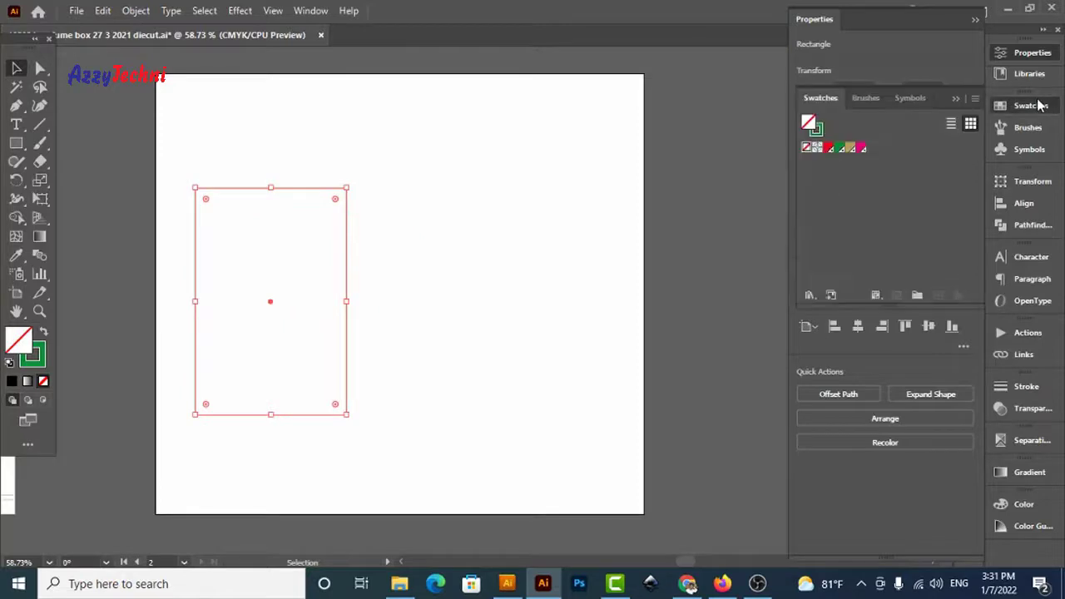
left_click(838, 148)
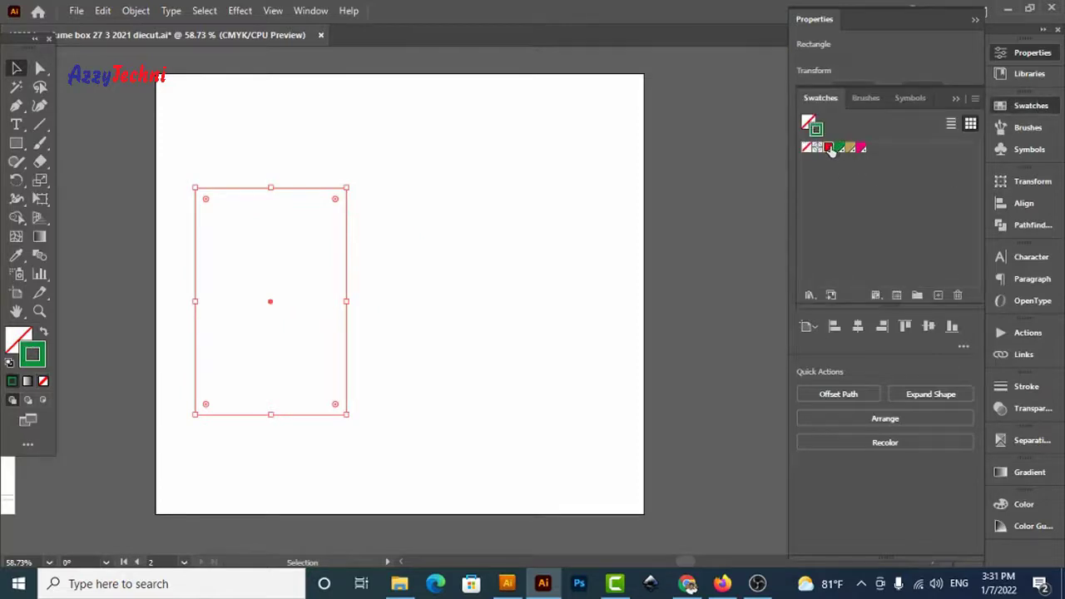
left_click(828, 148)
left_click(463, 269)
Duplicate the 10 × 15 cm rectangle flush against the left edge of the original
left_click_drag(464, 269, 552, 267)
left_click_drag(154, 146, 713, 463)
left_click_drag(556, 286, 529, 322)
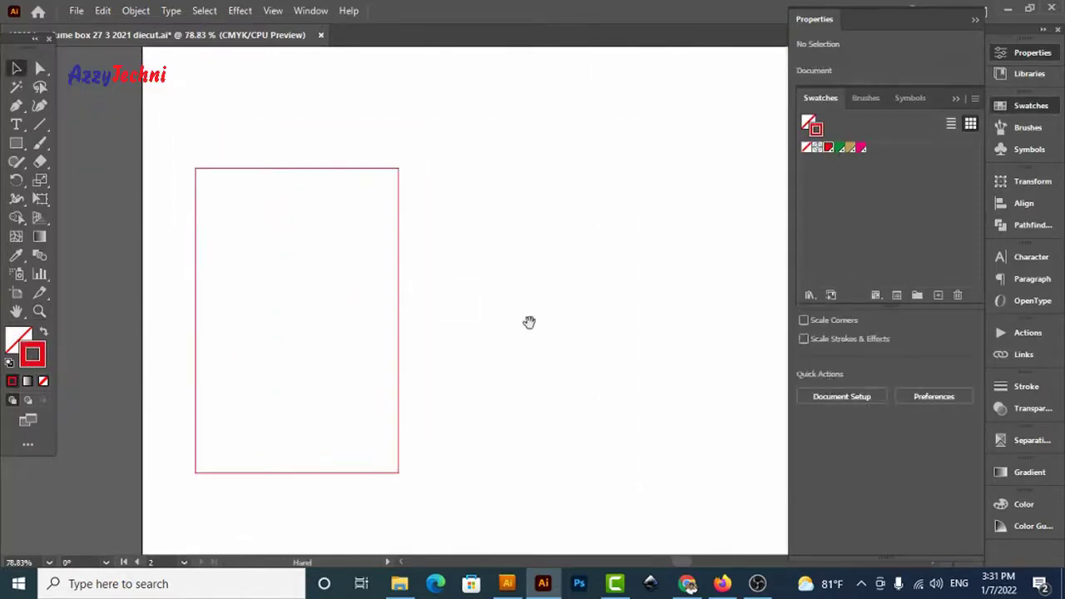
left_click_drag(316, 305, 462, 337)
left_click_drag(546, 327, 369, 321)
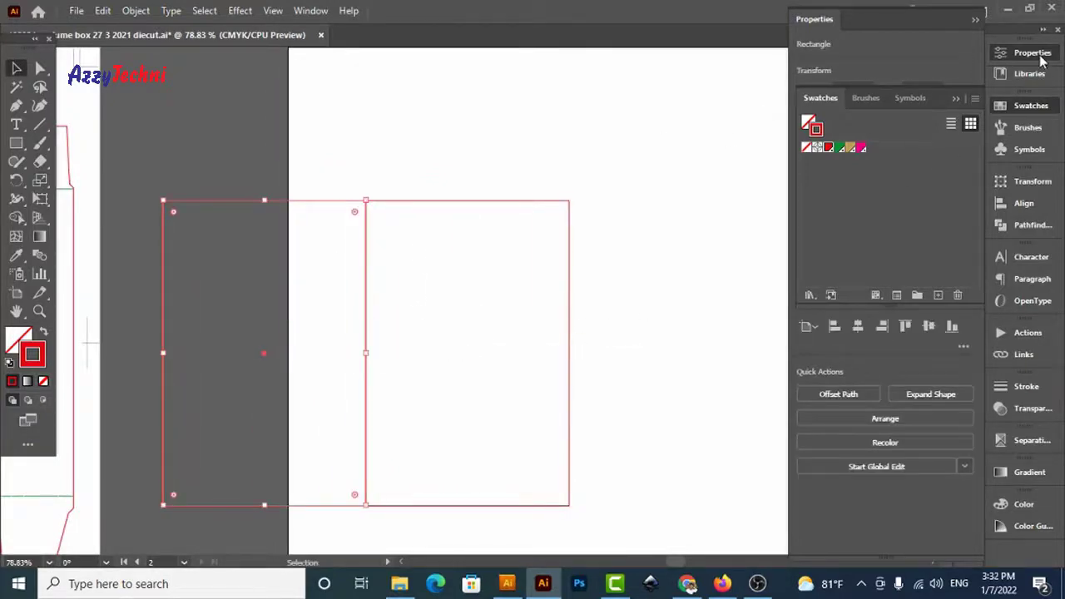
Set the left copy's width to 1.8 cm from its right-edge reference point to form the glue flap
left_click(1010, 52)
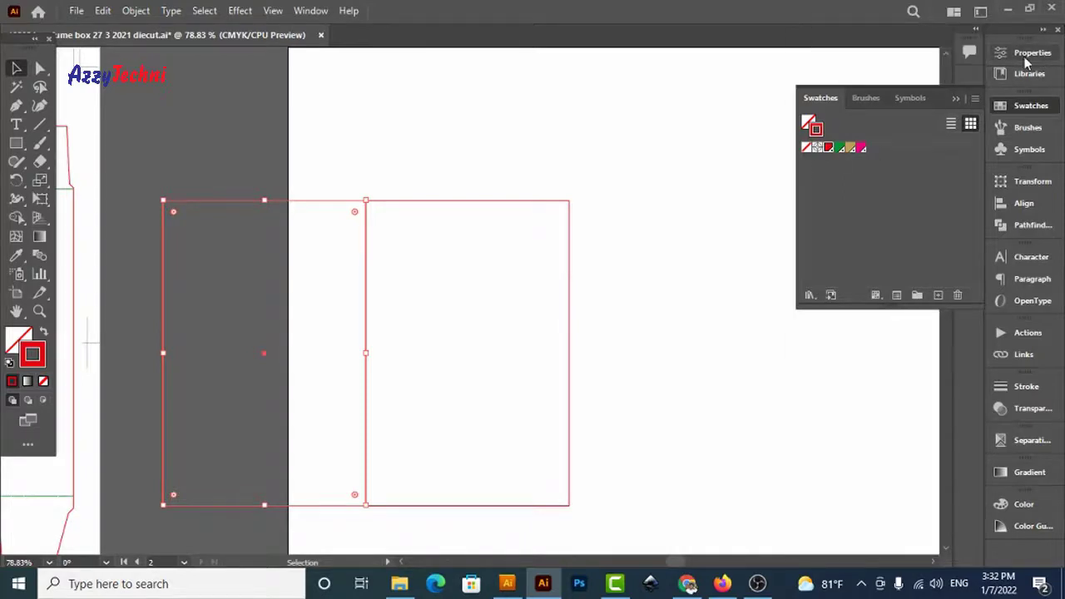
left_click(1028, 53)
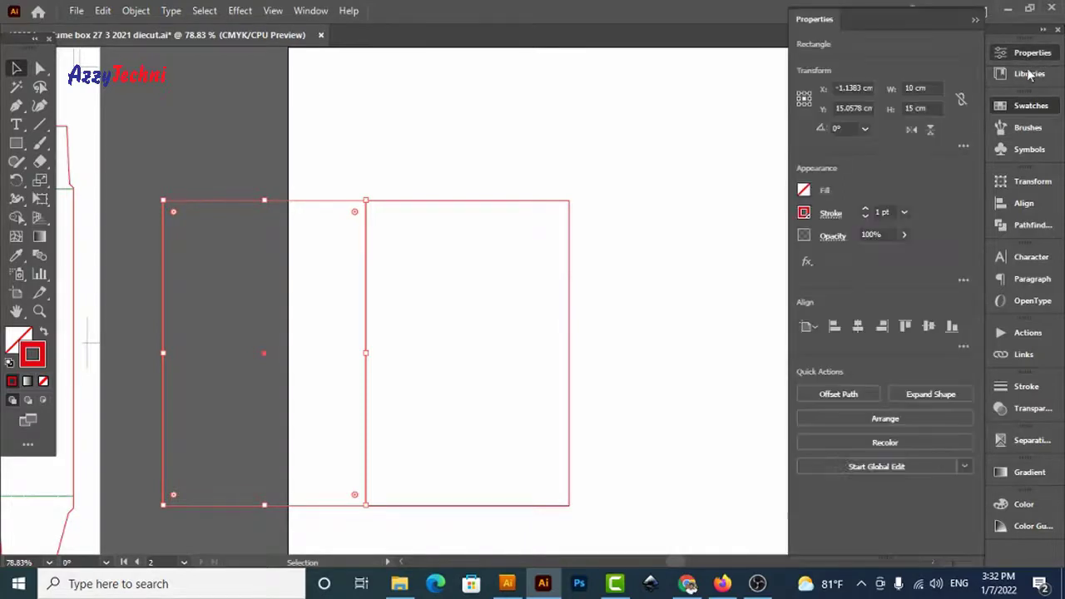
left_click(810, 101)
left_click(910, 86)
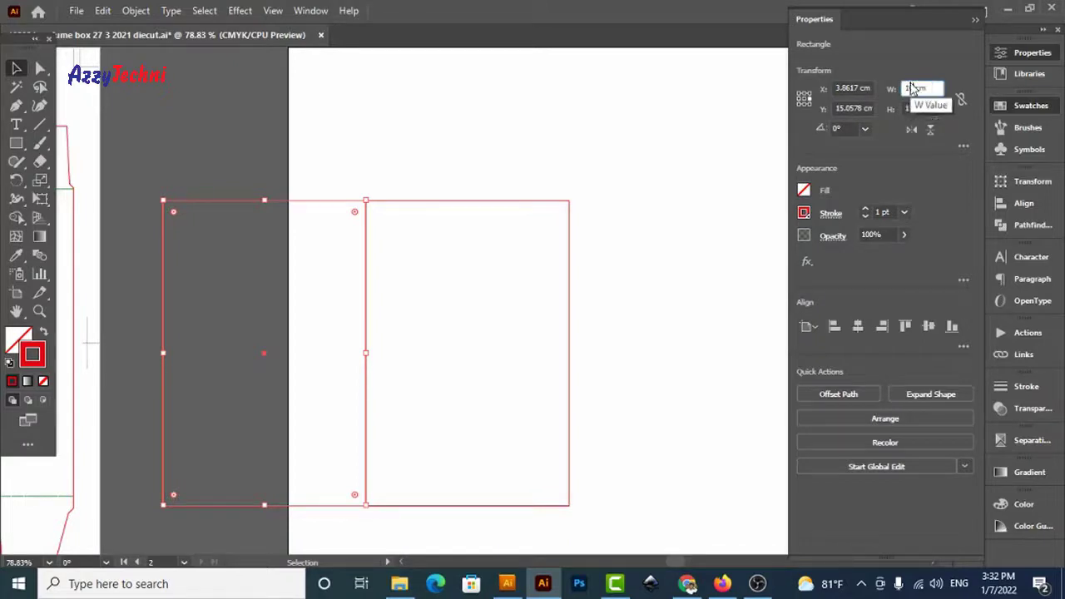
type(".8")
key("Return")
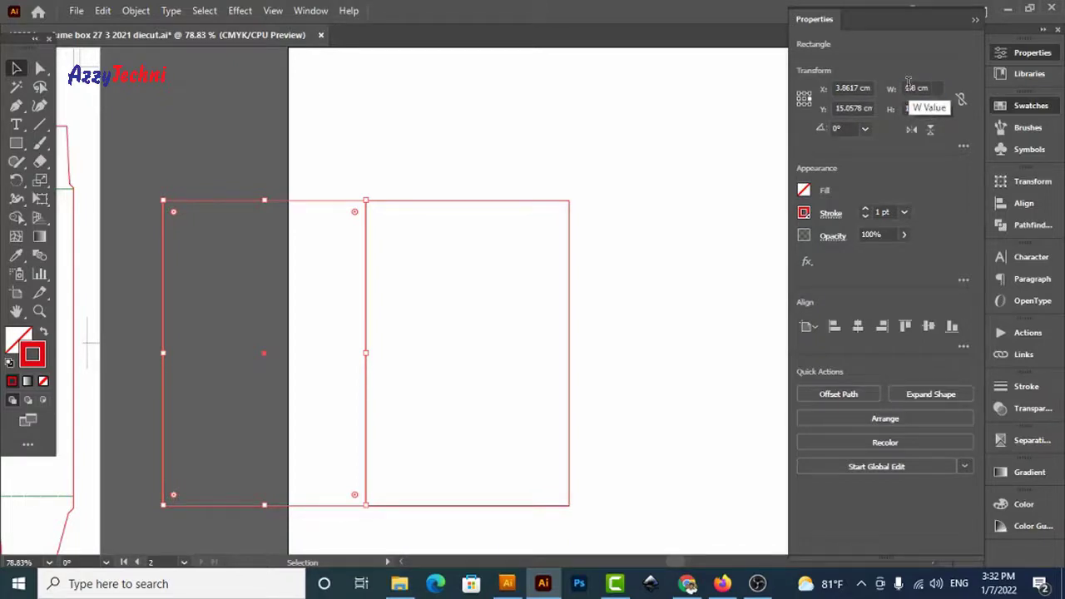
left_click(715, 241)
Duplicate the 10 cm panel flush against its right edge and set the copy's width to 4 cm from its left-edge reference point
key("space")
left_click_drag(715, 248, 458, 244)
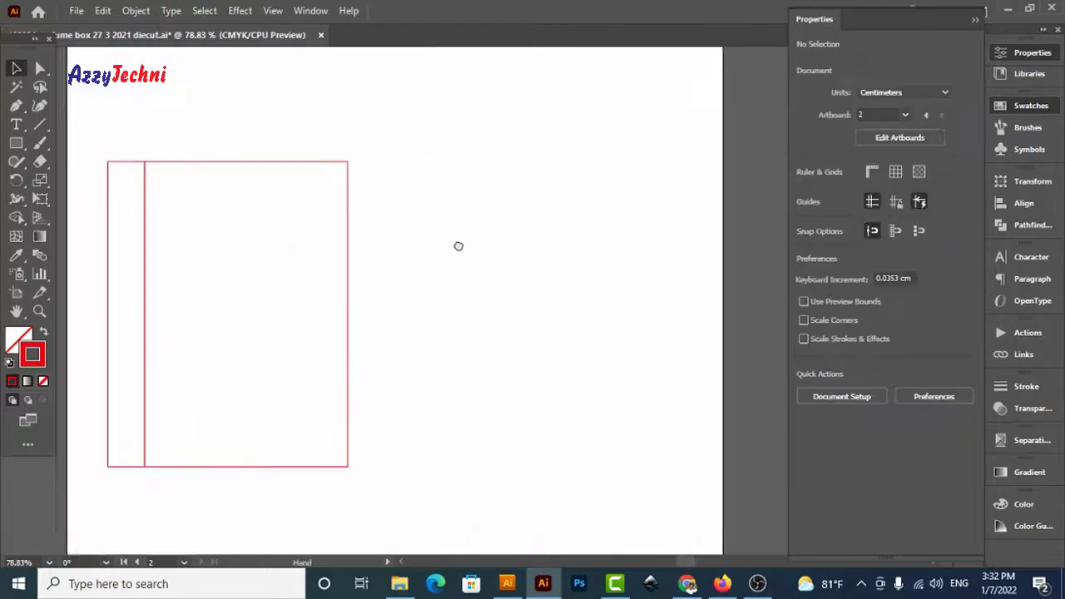
left_click_drag(352, 269, 559, 279)
left_click_drag(563, 240, 563, 240)
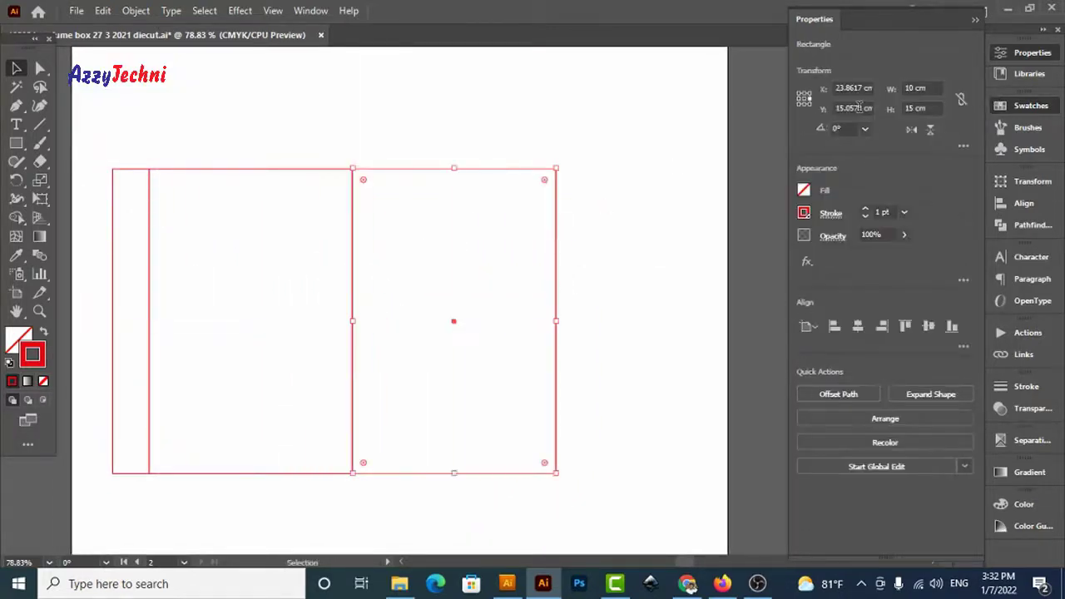
left_click(798, 99)
left_click(907, 89)
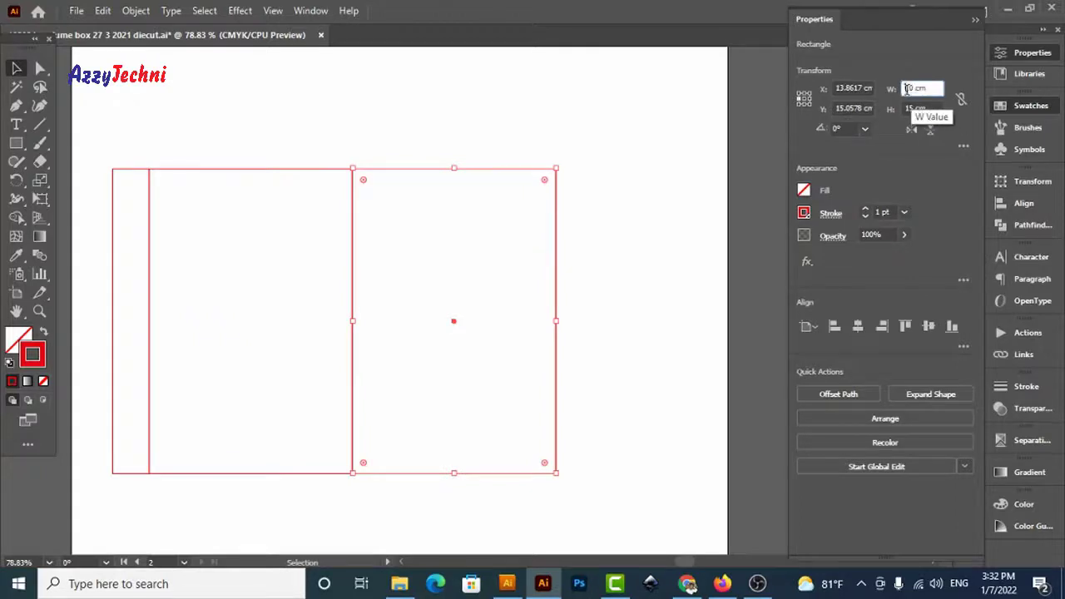
type("4")
key("Return")
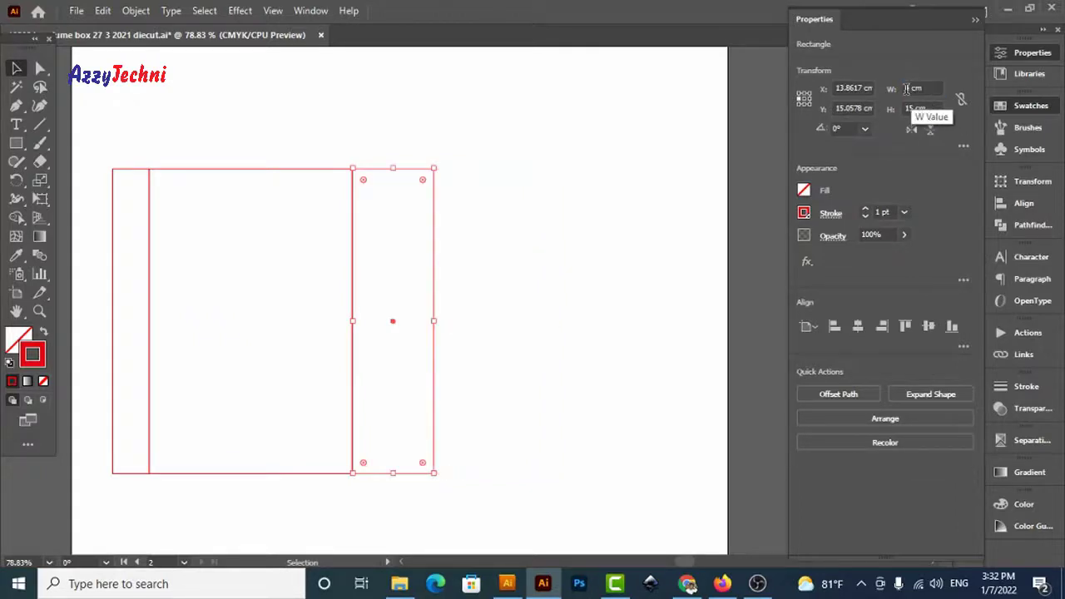
left_click(552, 279)
Duplicate the 10 cm and 4 cm panels together and place the pair flush against the right edge of the 4 cm panel
left_click_drag(496, 309, 574, 297)
left_click_drag(312, 111, 540, 263)
left_click_drag(602, 252, 344, 244)
left_click_drag(196, 232, 673, 215)
left_click(666, 201)
left_click_drag(637, 312, 646, 210)
left_click_drag(592, 369, 609, 424)
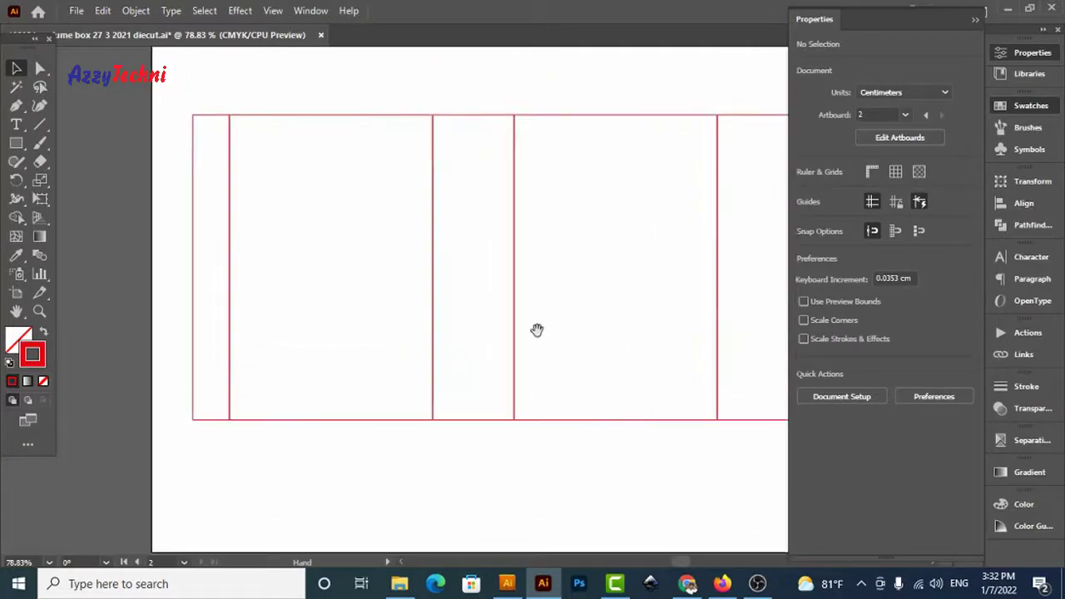
Taper the glue flap's top by moving its upper outer anchor point 0 cm horizontally and 1 cm vertically
left_click_drag(537, 330, 576, 354)
key("z")
left_click_drag(191, 91, 518, 470)
left_click_drag(418, 388, 505, 419)
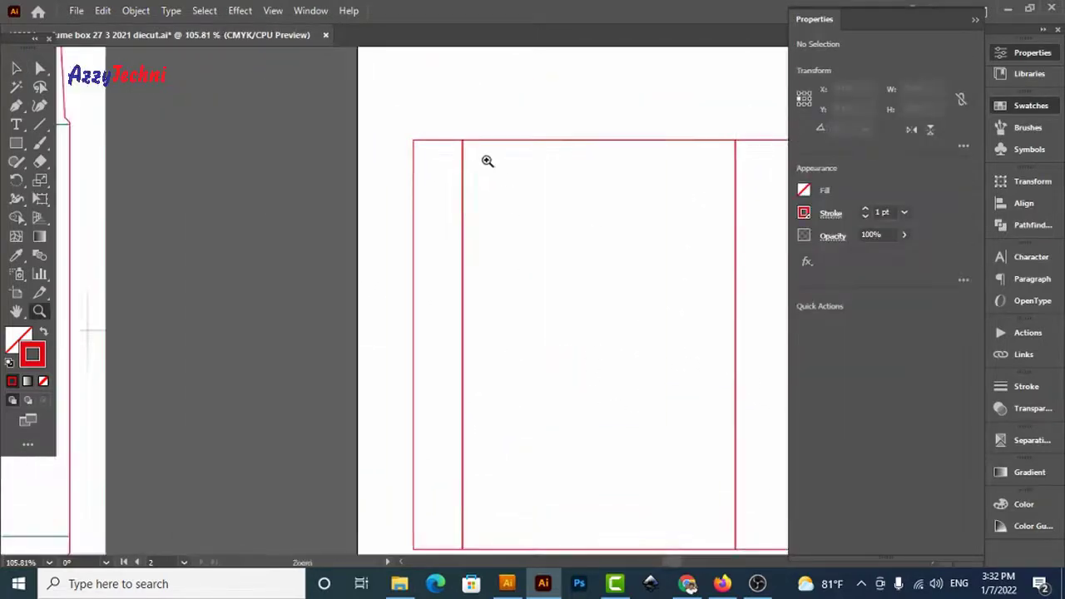
key("a")
left_click_drag(394, 110, 423, 148)
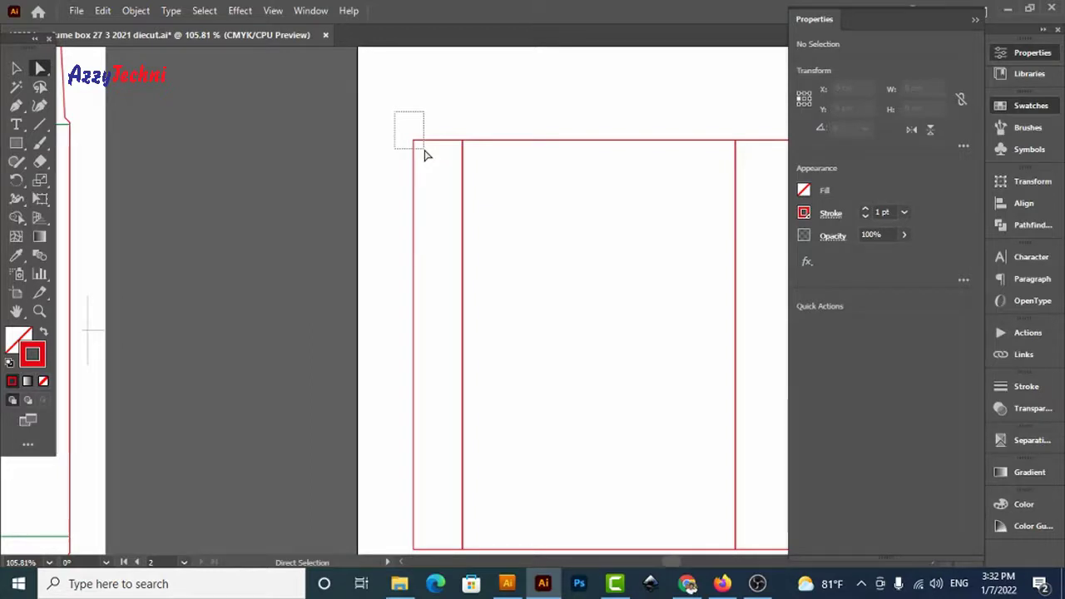
left_click_drag(426, 151, 428, 160)
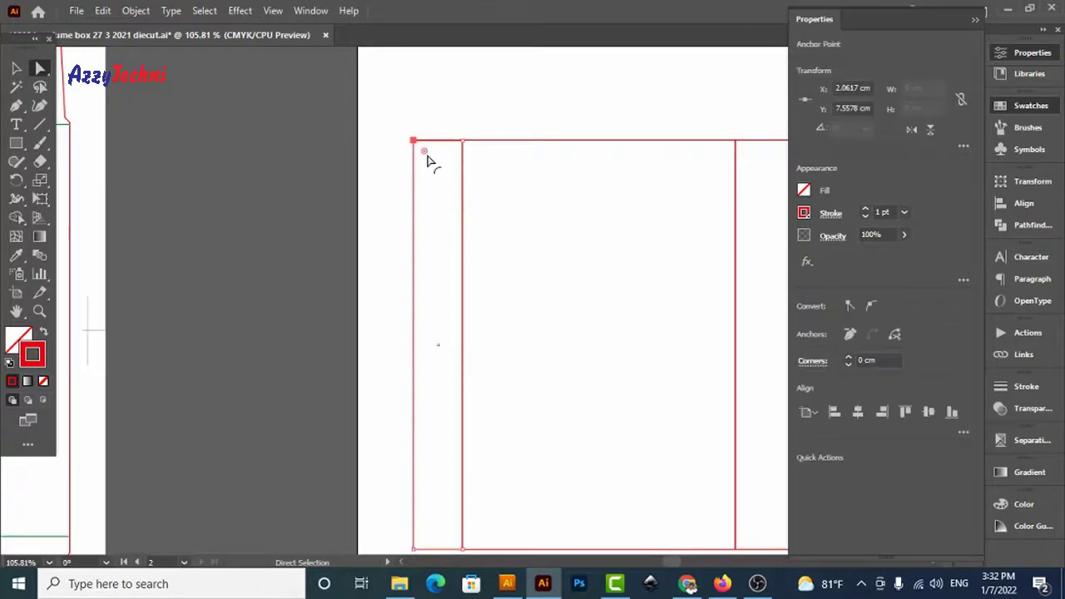
key("Return")
type("0")
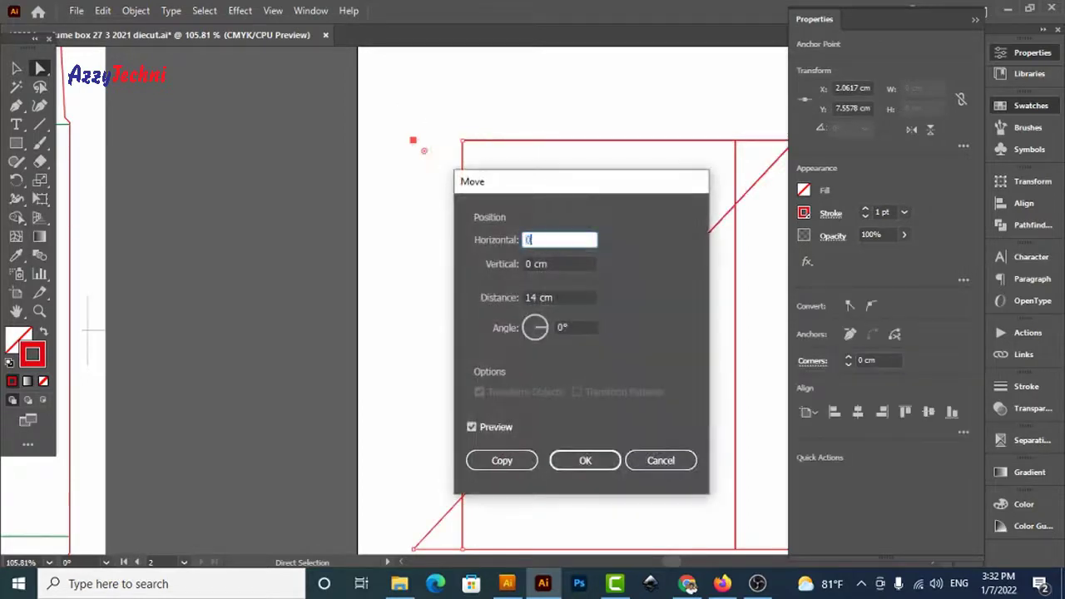
key("Tab")
type("1")
key("Return")
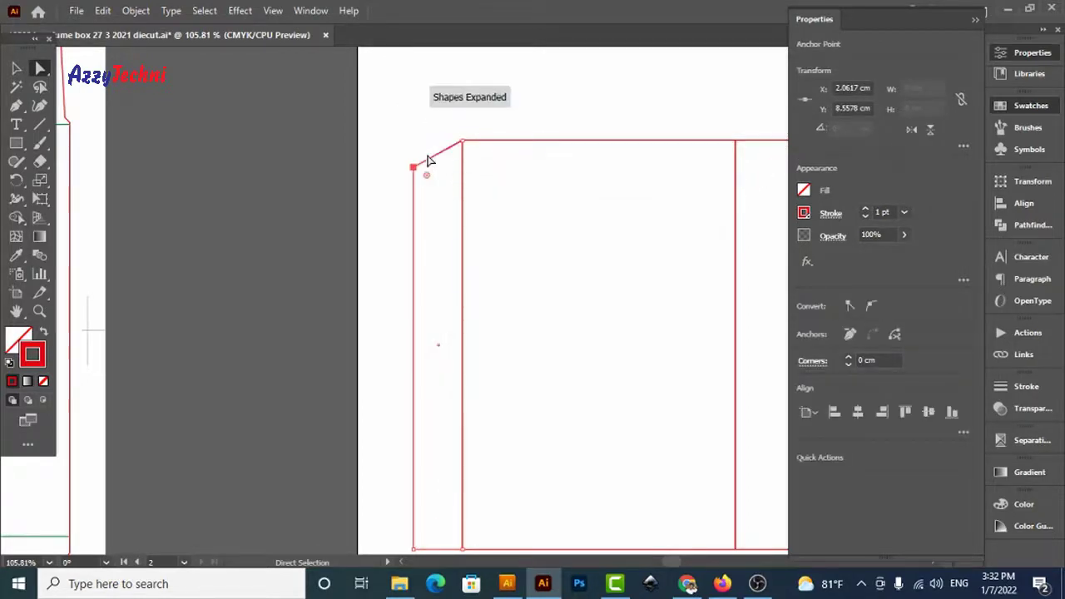
left_click(321, 273)
Taper the glue flap's bottom by moving its lower outer anchor point -1 cm vertically
key("space")
left_click_drag(396, 456, 289, 276)
left_click_drag(282, 329, 328, 375)
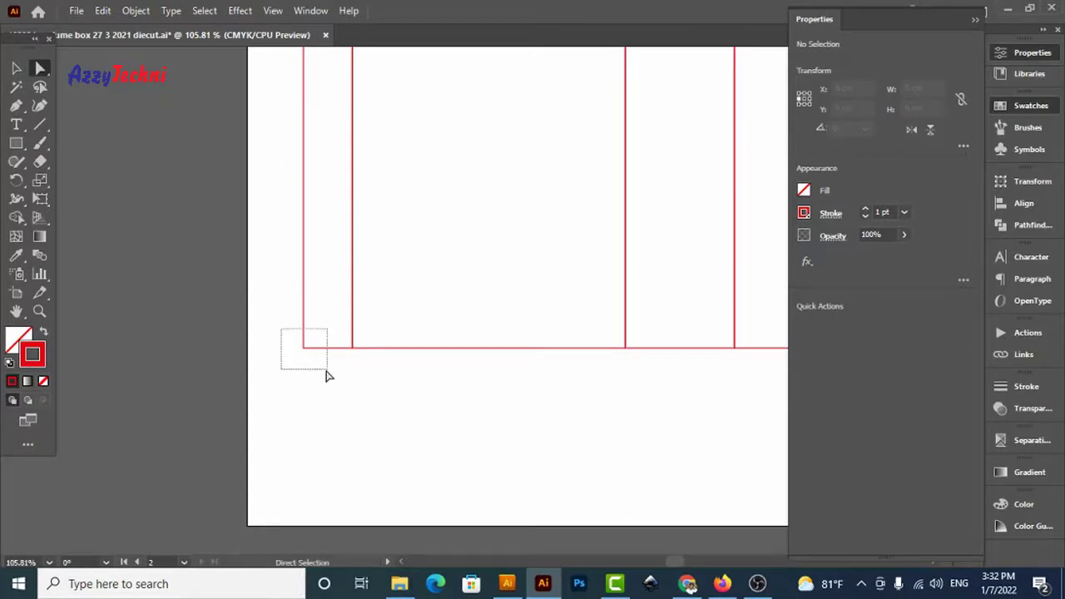
left_click_drag(327, 376, 327, 376)
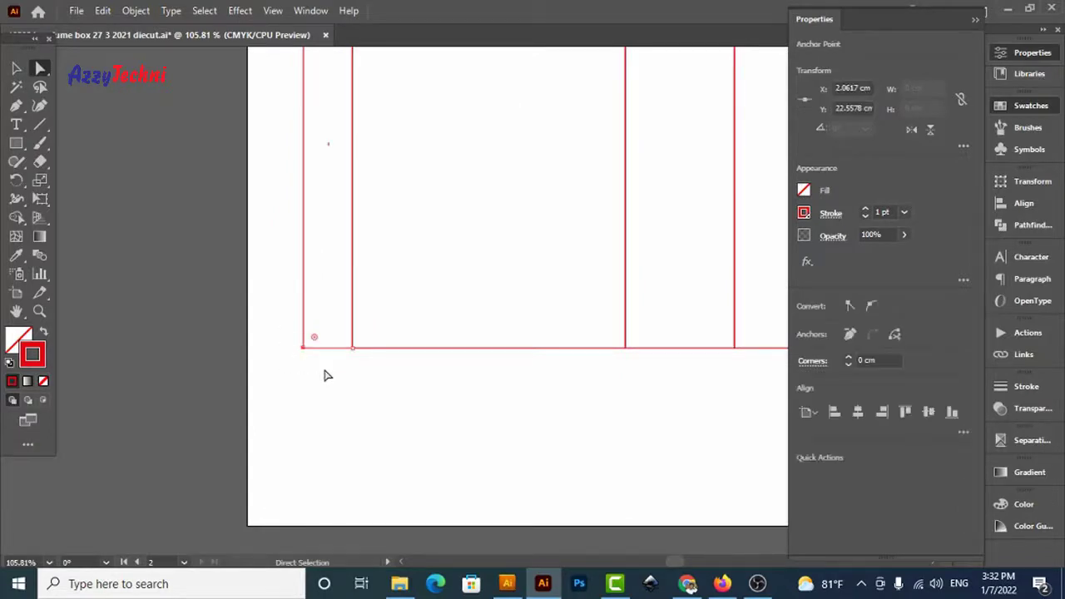
key("Return")
key("Tab")
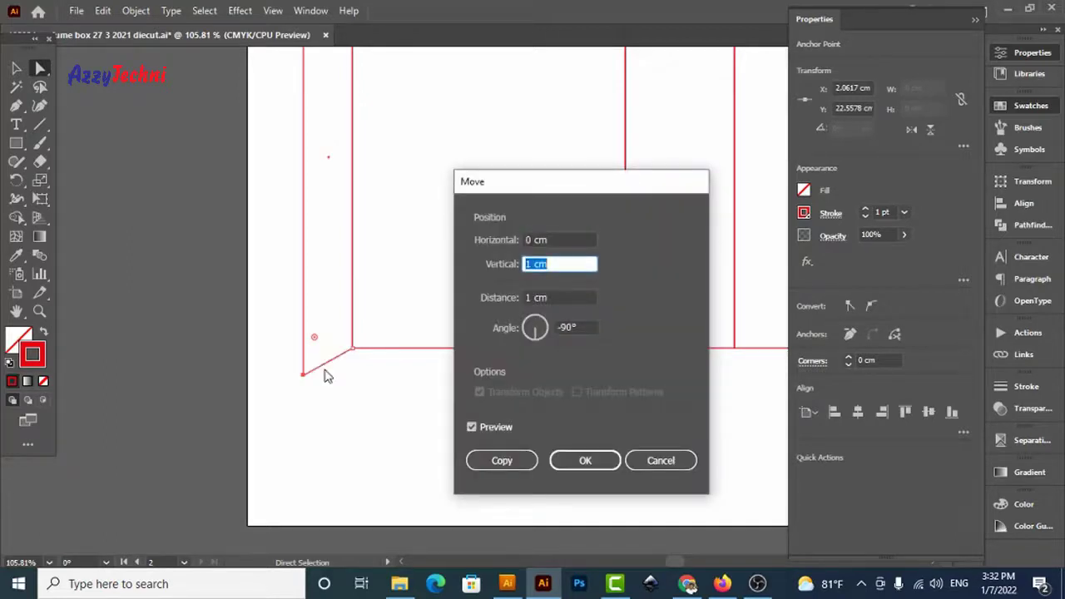
type("-1")
key("Return")
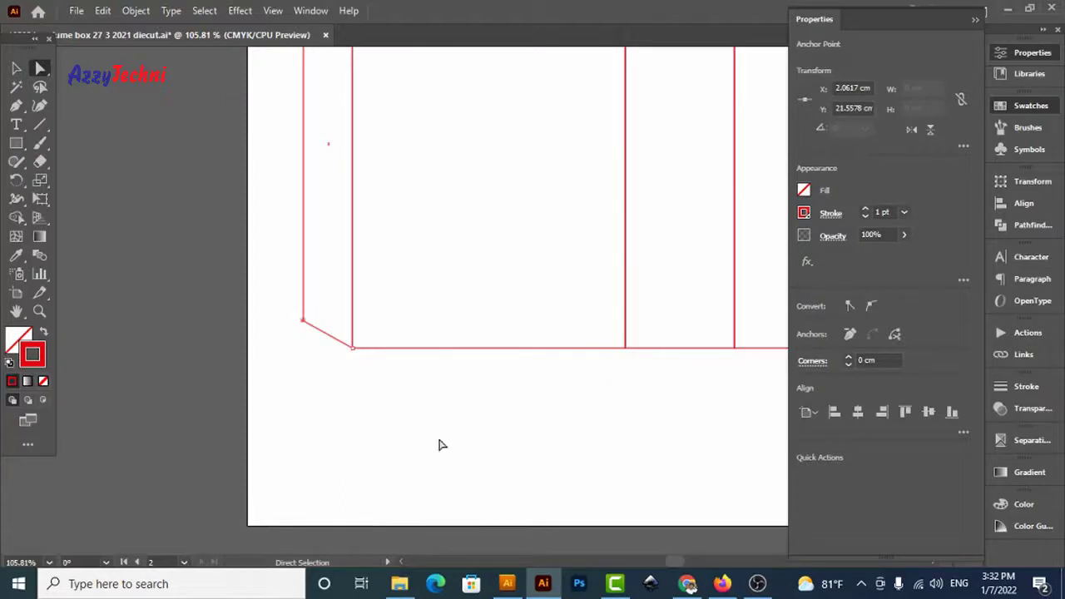
key("v")
left_click(439, 445)
Duplicate the first 4 cm side panel and place the copy overlapping the top edge of the first 10 cm panel
key("ctrl+minus")
key("ctrl+minus")
key("ctrl+minus")
key("space")
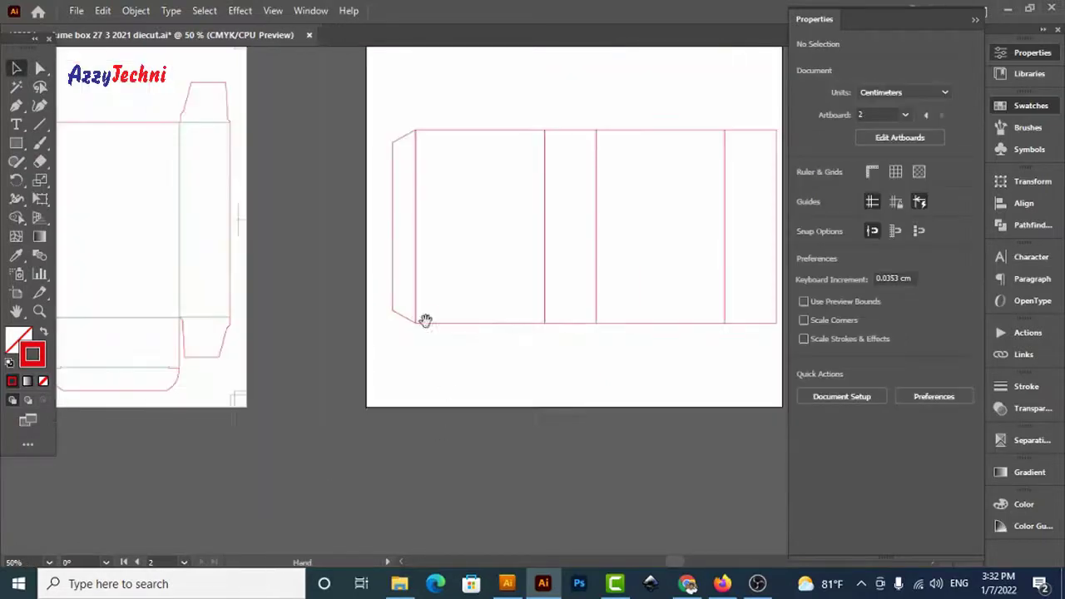
left_click_drag(425, 321, 176, 384)
key("z")
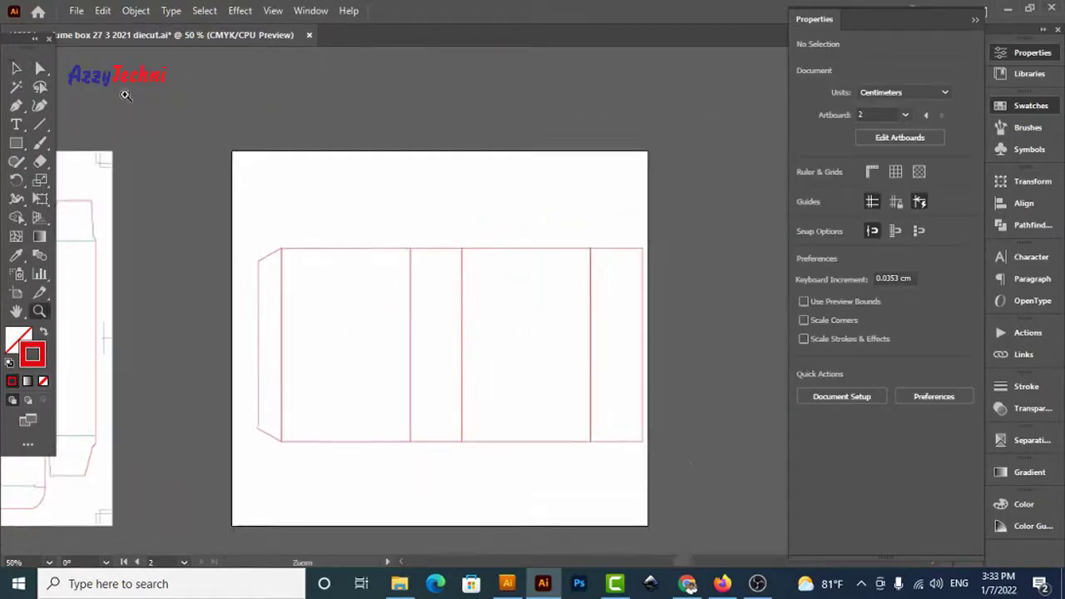
left_click_drag(125, 95, 654, 477)
key("v")
key("space")
left_click_drag(460, 442, 490, 427)
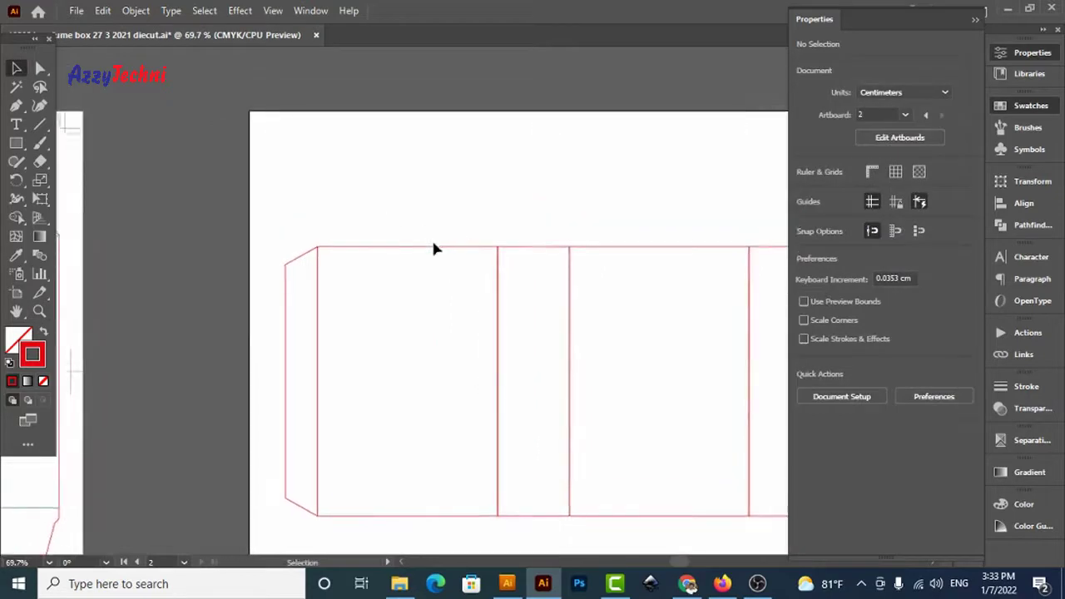
key("space")
left_click_drag(505, 349, 491, 310)
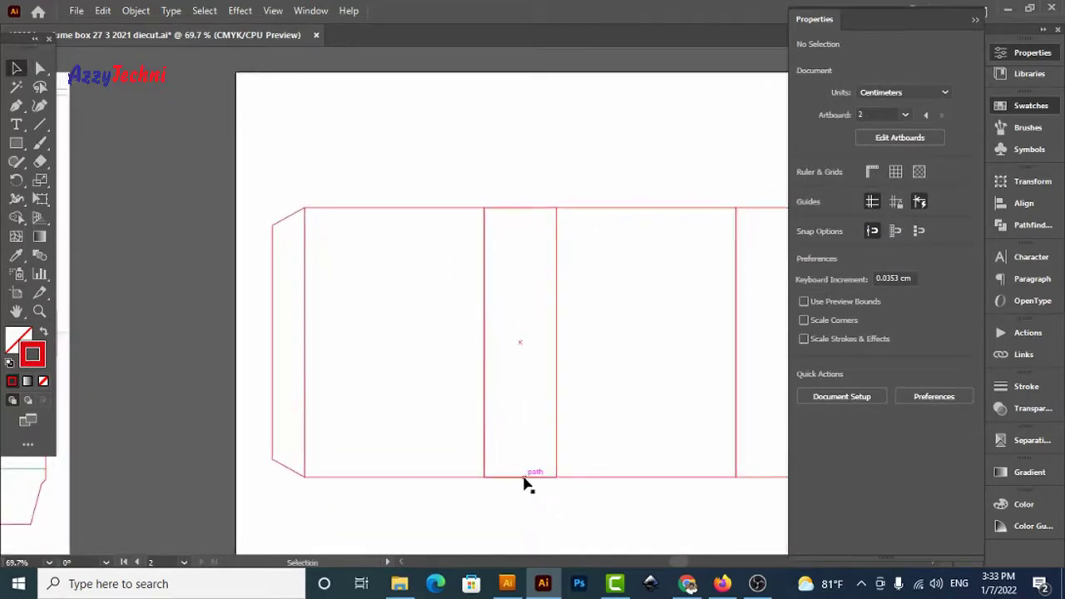
left_click_drag(524, 481, 421, 287)
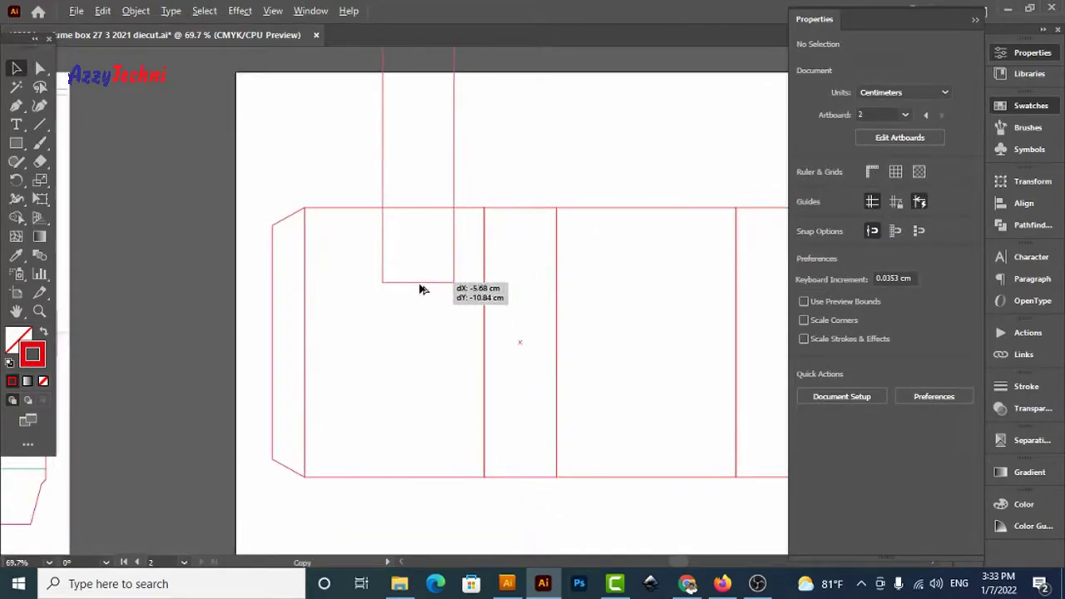
key("space")
left_click_drag(519, 142, 505, 210)
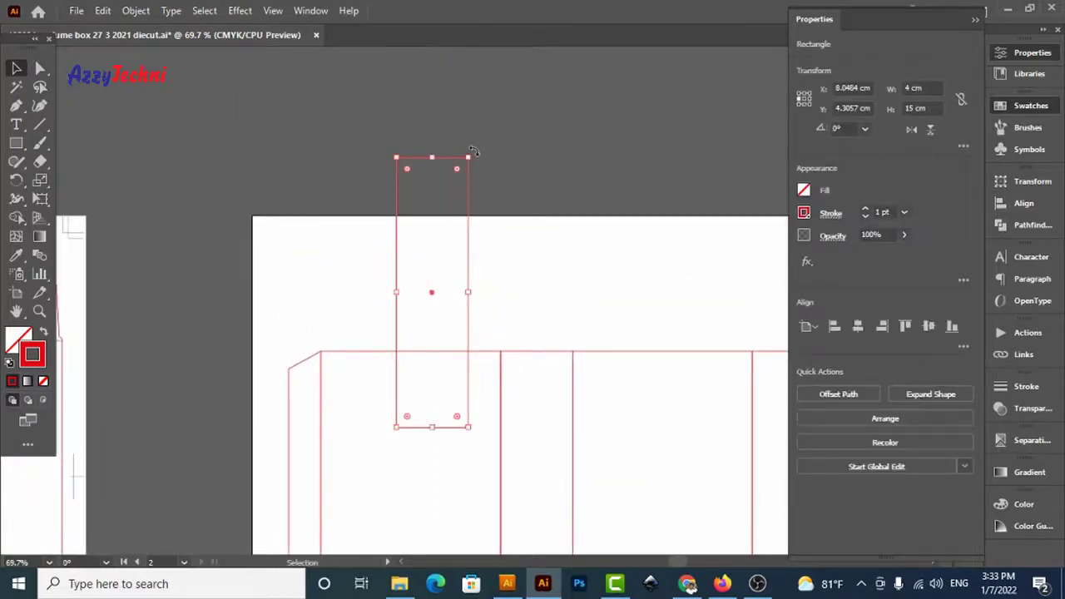
Rotate the copied 4 cm side panel to 270° and place it above the first 10 cm panel with their left edges aligned
left_click_drag(471, 153, 558, 330)
key("ctrl+space")
left_click_drag(250, 196, 510, 400)
key("space")
left_click_drag(338, 383, 238, 403)
key("space")
left_click_drag(458, 346, 497, 395)
Move the rotated panel so its bottom edge sits exactly on the top edge of the first 10 cm panel
key("z")
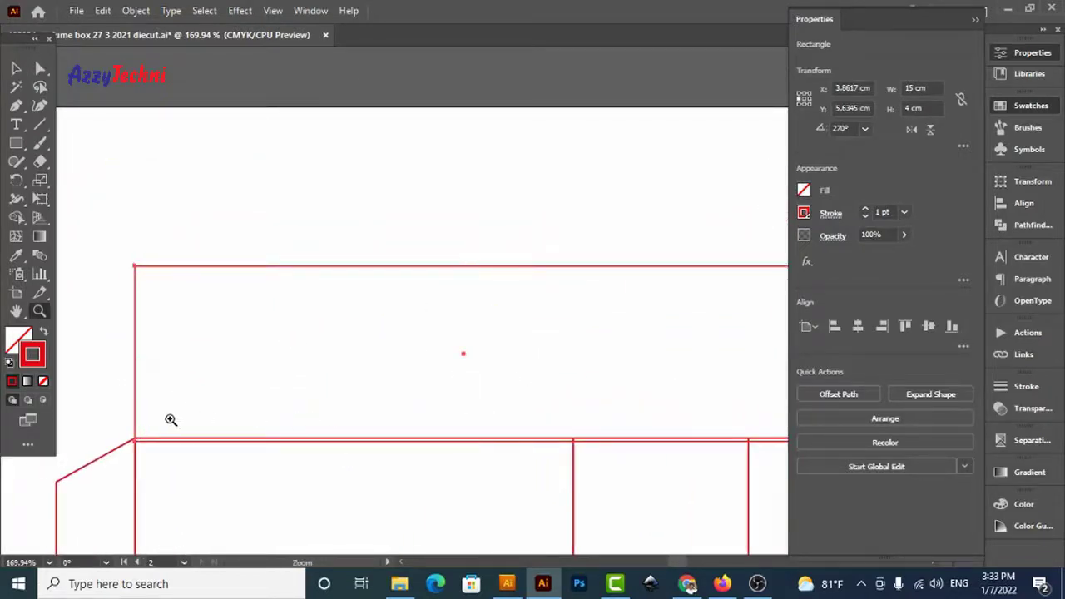
left_click_drag(170, 420, 344, 504)
key("v")
key("space")
left_click_drag(339, 306, 399, 456)
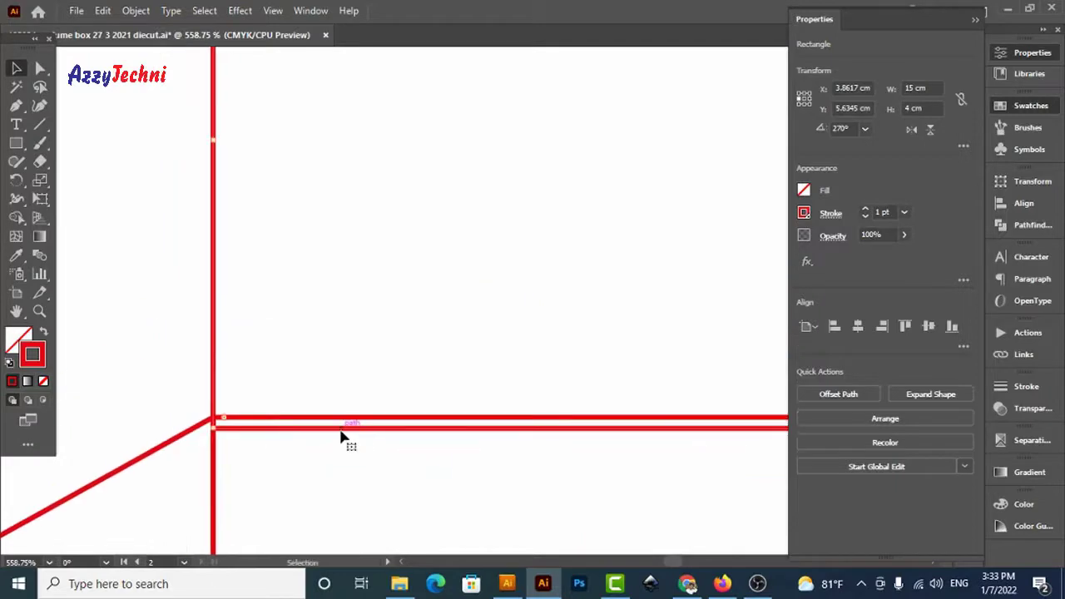
left_click_drag(341, 437, 340, 423)
Shorten the rotated panel to 10 cm wide so its right edge meets that of the panel below
key("a")
key("ctrl+minus")
key("ctrl+minus")
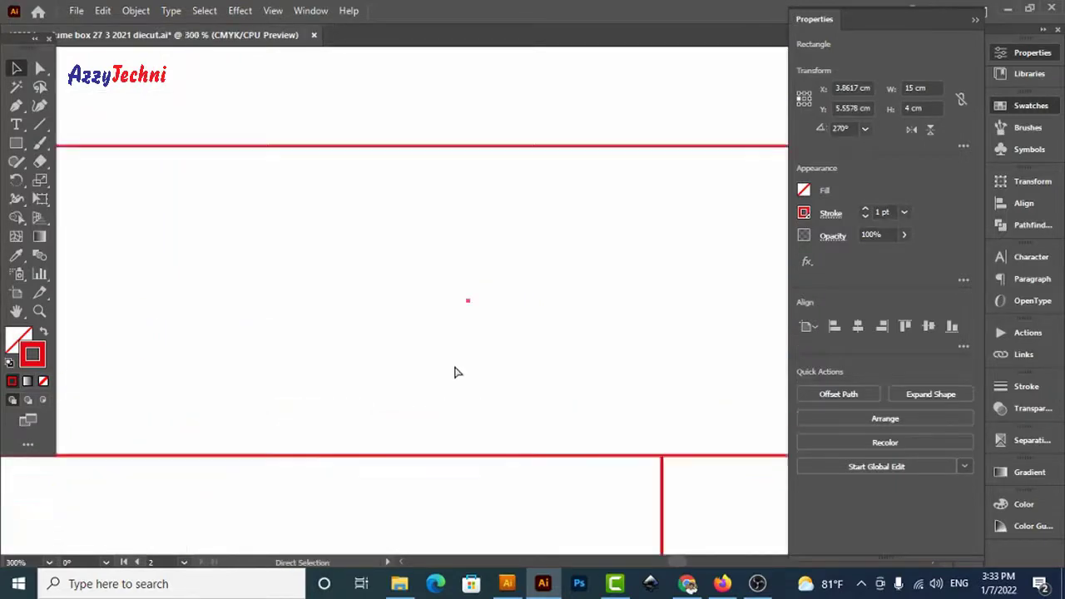
key("ctrl+minus")
key("ctrl+minus")
key("ctrl+minus")
key("v")
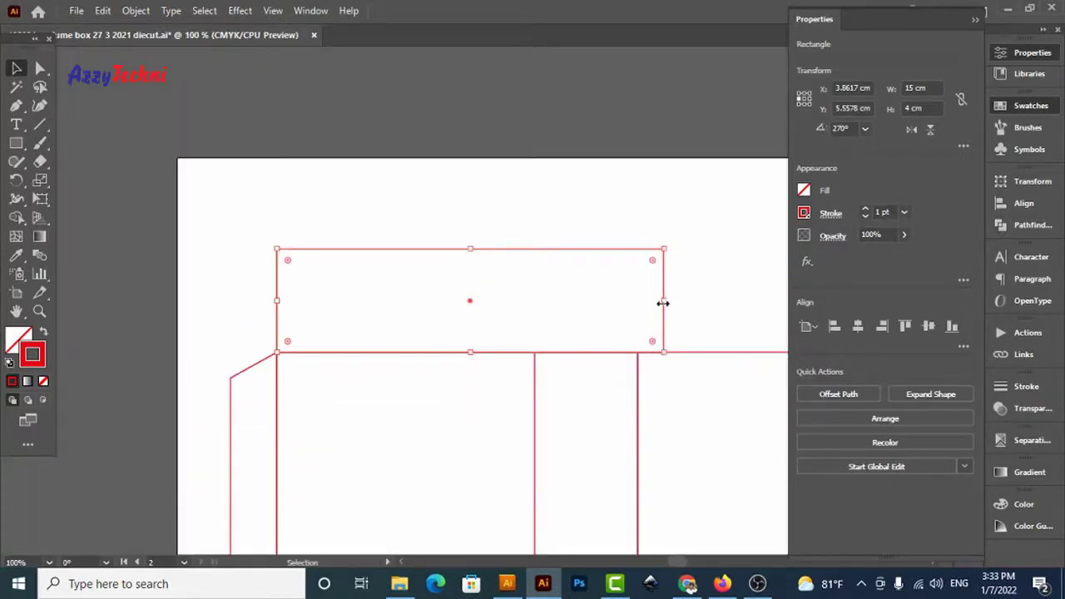
left_click_drag(662, 303, 535, 330)
left_click(617, 304)
Duplicate the 10 × 4 cm top panel and place the copy flush above it
left_click_drag(555, 265, 604, 348)
key("ctrl+space")
left_click_drag(205, 218, 790, 484)
left_click_drag(636, 330, 639, 378)
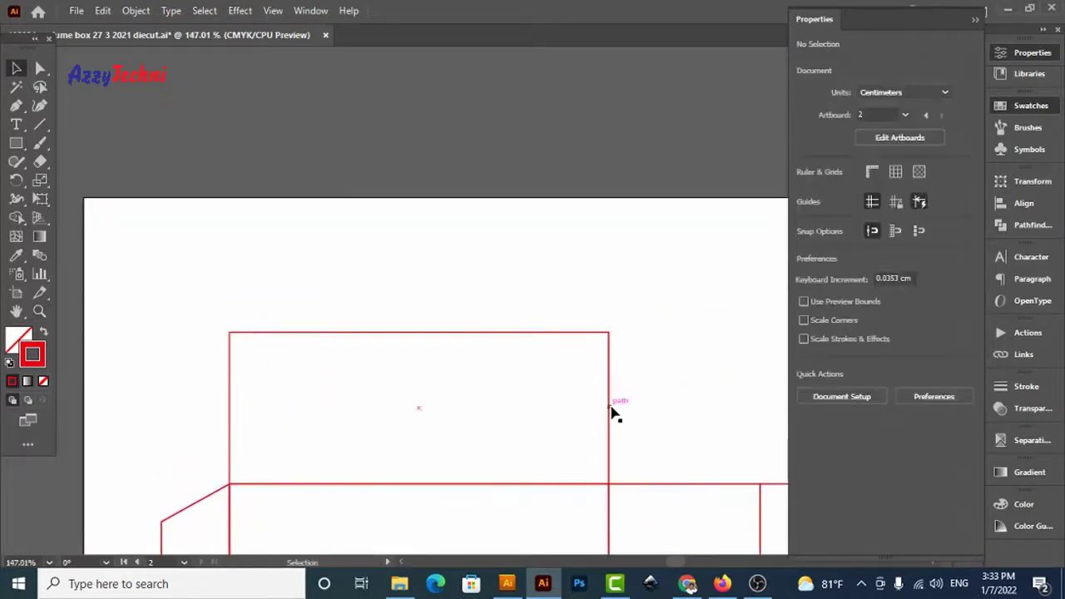
left_click_drag(612, 412, 622, 259)
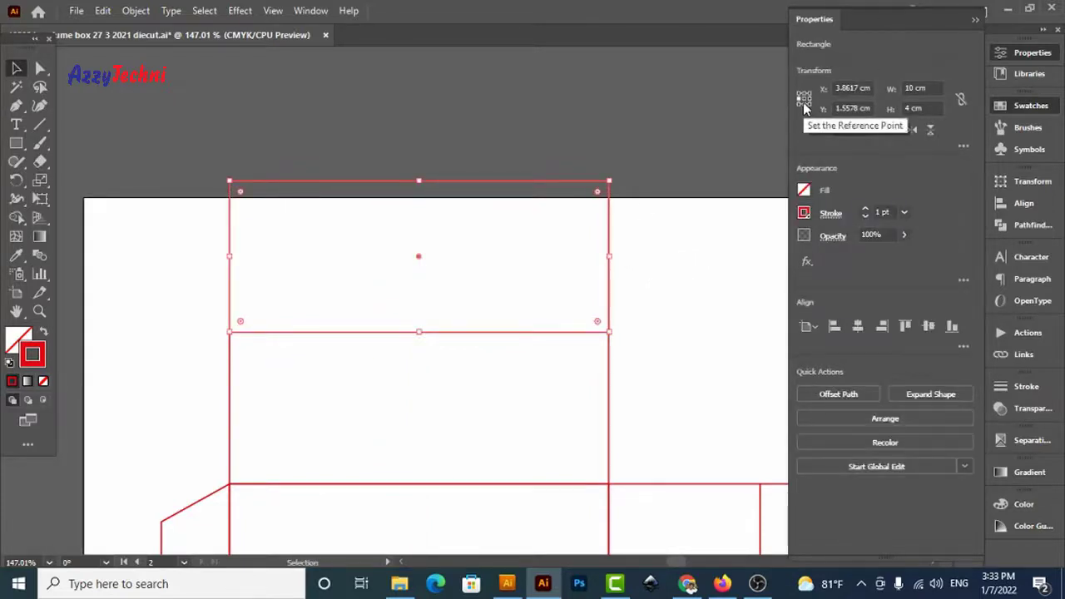
Set the uppermost copy's height to 2 cm with the bottom centre as reference point, forming the tuck flap
left_click(804, 101)
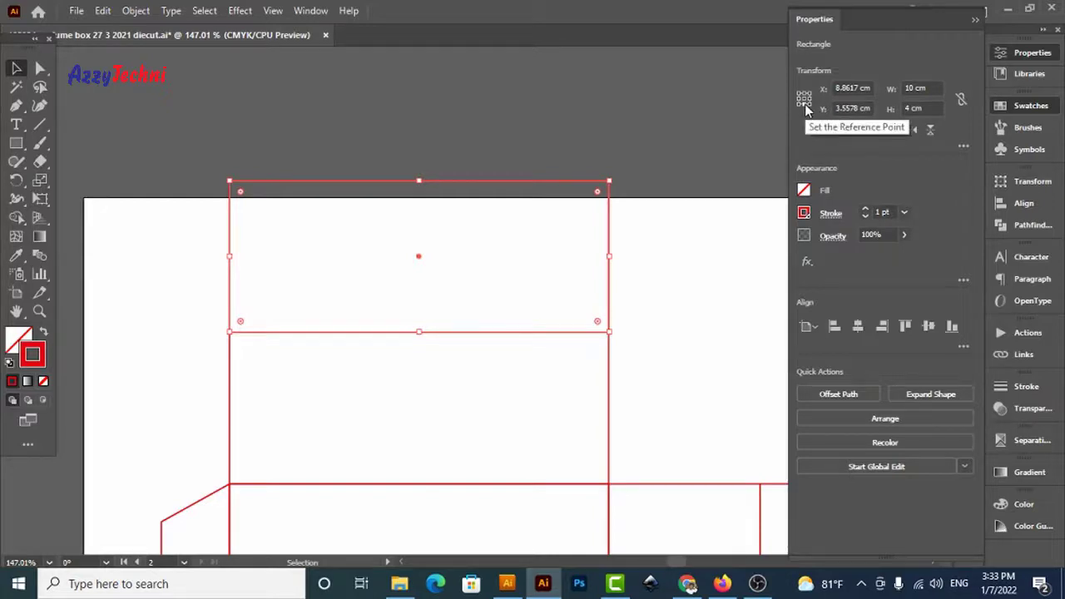
left_click(932, 108)
type("2")
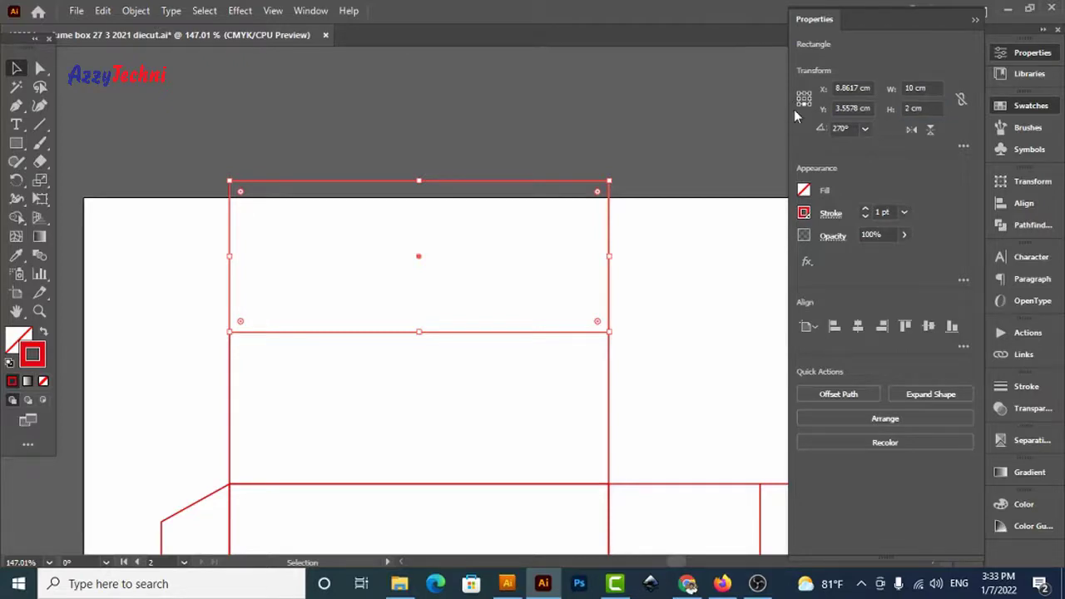
key("Return")
left_click(629, 250)
Round the tuck flap's two upper corners until the curves span the flap's full height
key("ctrl+minus")
key("ctrl+minus")
key("ctrl+minus")
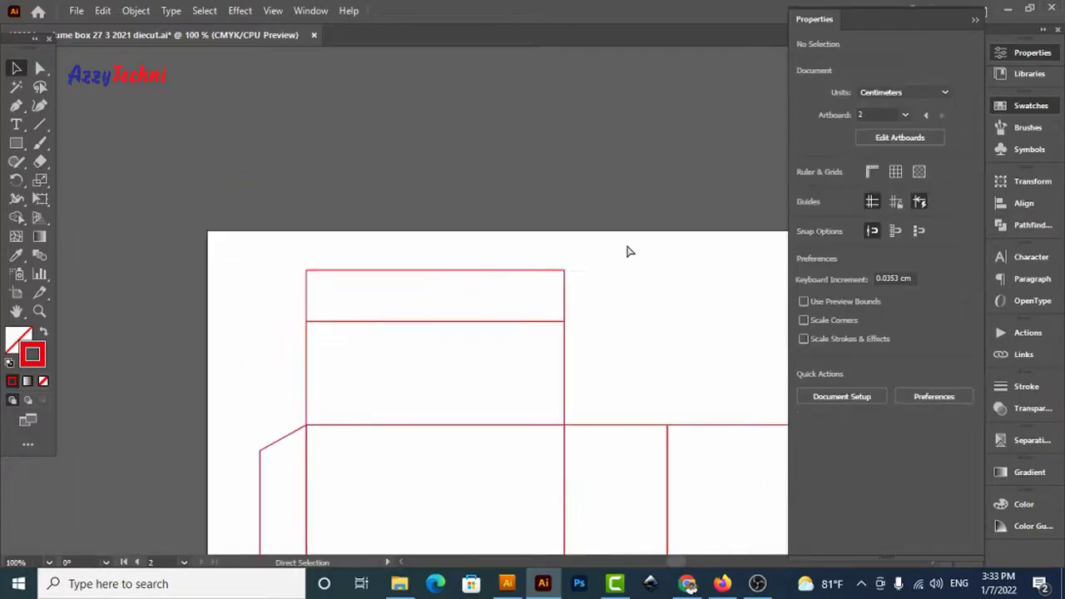
left_click_drag(471, 281, 697, 279)
left_click_drag(319, 295, 10, 275)
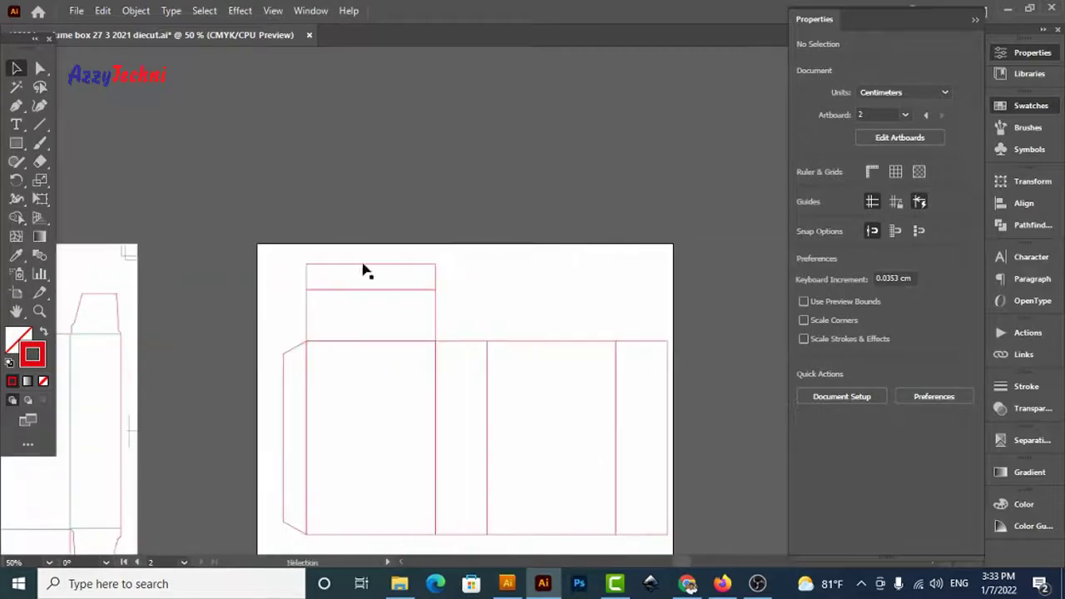
key("z")
left_click_drag(255, 173, 621, 376)
key("a")
left_click_drag(146, 259, 401, 390)
left_click_drag(360, 354, 516, 274)
Cut the shared fold edges between the tuck flap and top panel, and paste them in front in place as separate lines
key("z")
left_click(711, 397)
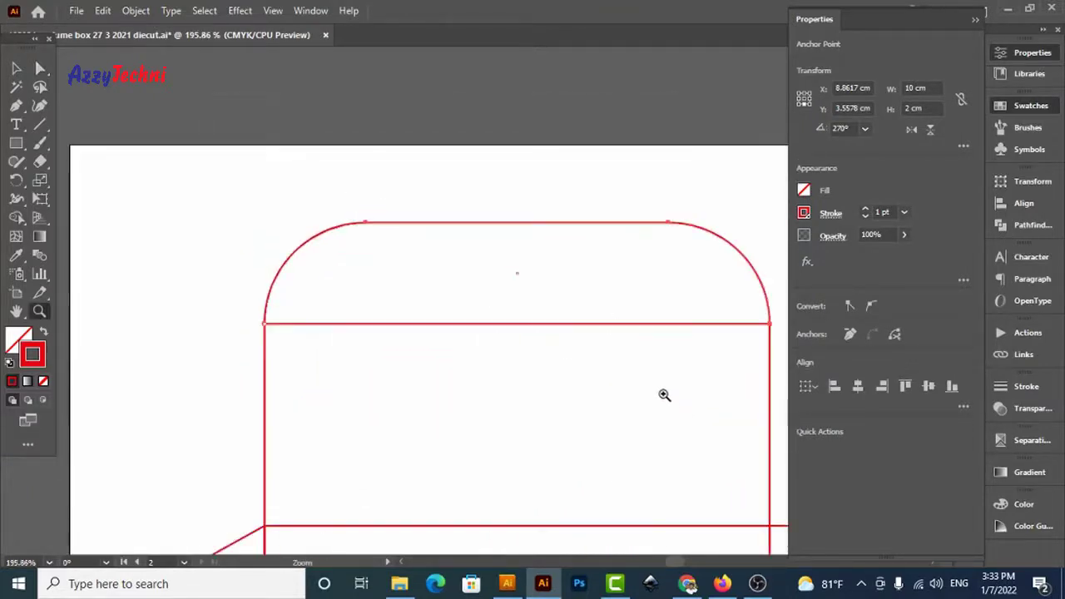
key("a")
left_click_drag(634, 343, 640, 361)
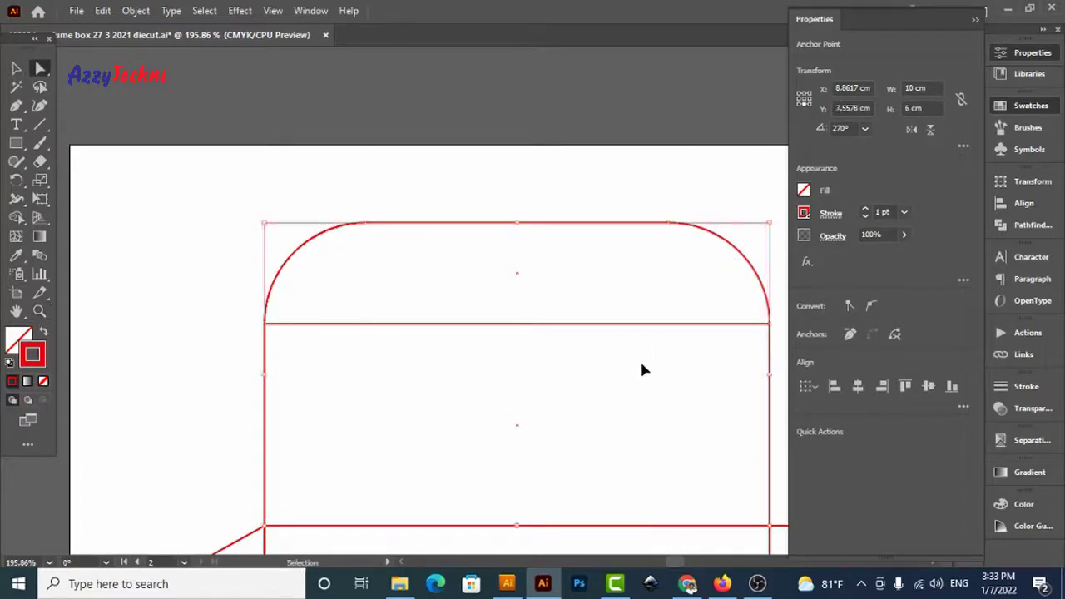
key("ctrl+x")
key("v")
left_click(613, 402)
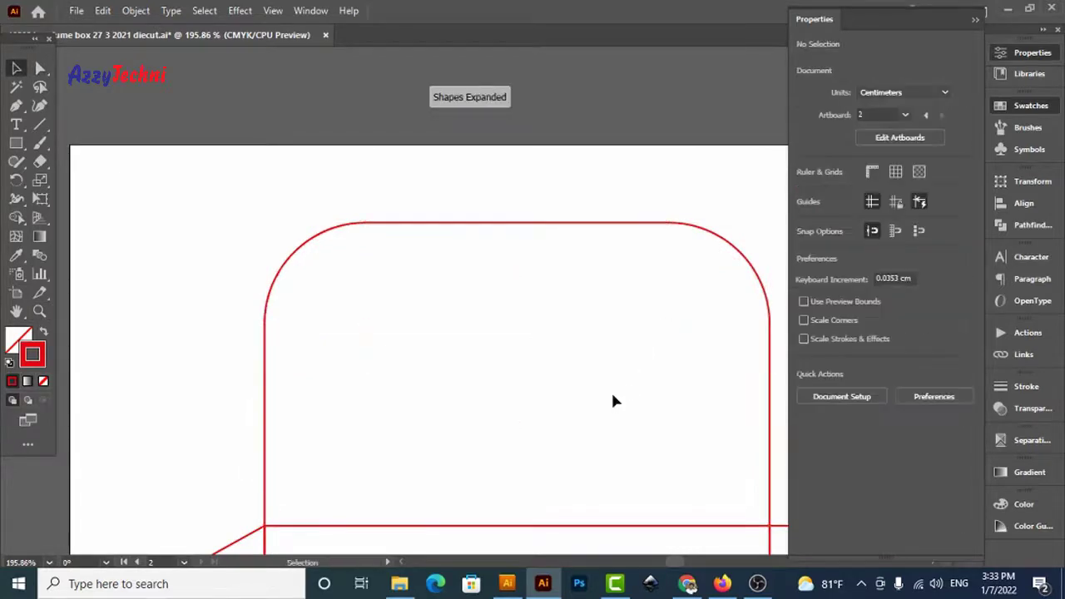
key("ctrl+f")
left_click(480, 395)
left_click(312, 325)
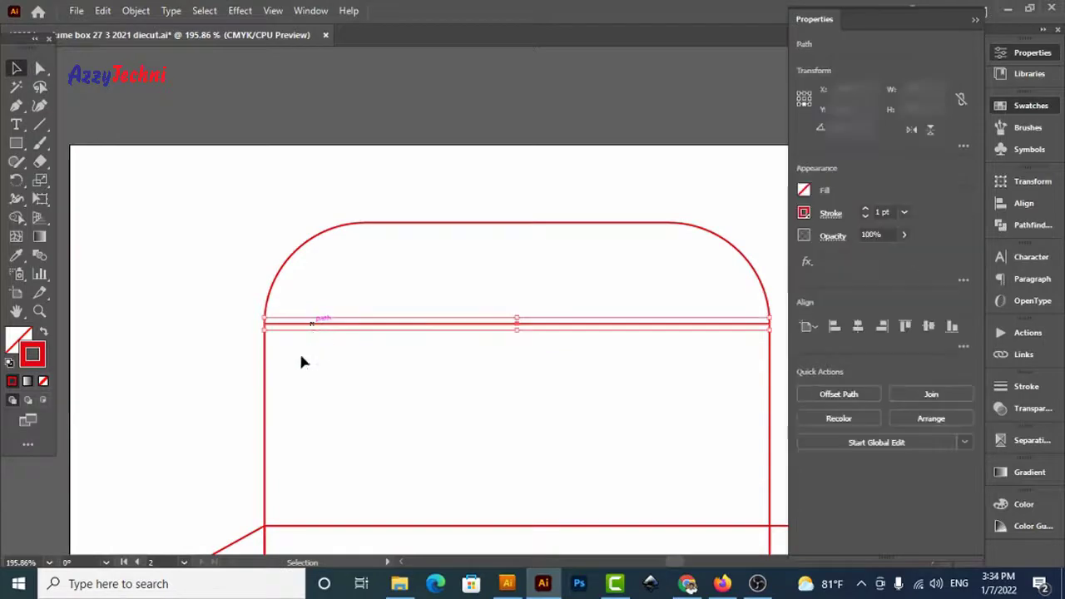
Examine the width and height of the small slit at the left end of the original template's tuck-flap fold
left_click_drag(207, 302, 672, 312)
left_click_drag(60, 333, 596, 332)
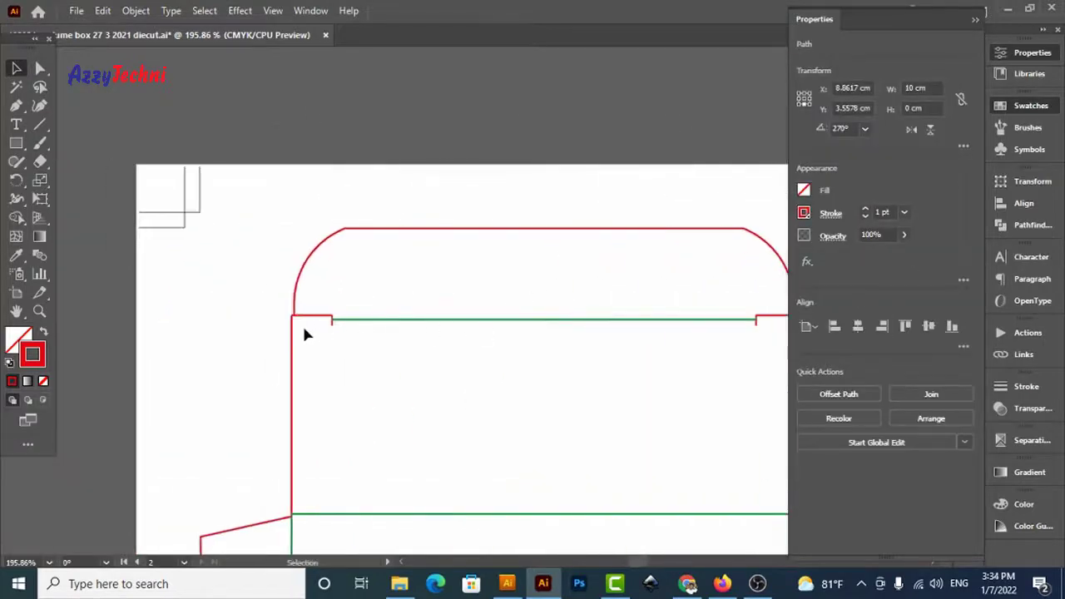
key("a")
left_click_drag(309, 296, 334, 340)
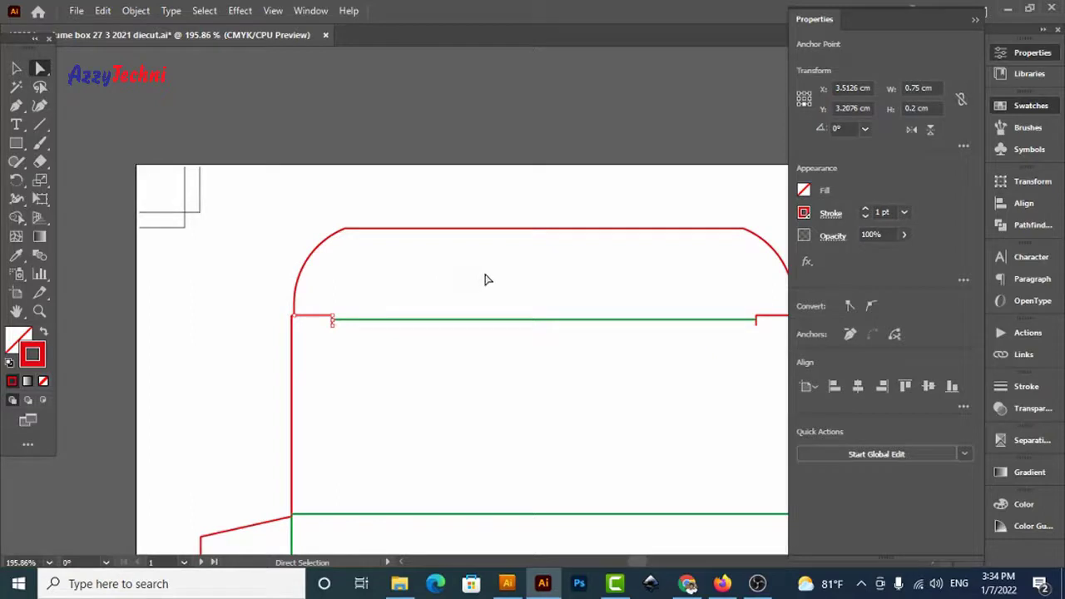
key("v")
key("ctrl+minus")
key("ctrl+minus")
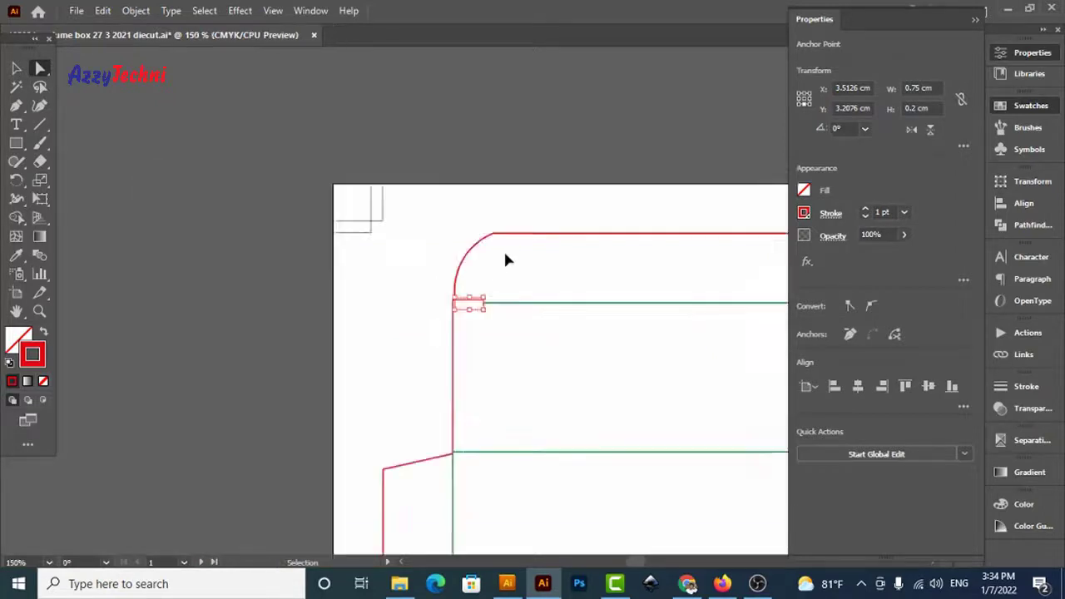
left_click_drag(634, 276, 446, 257)
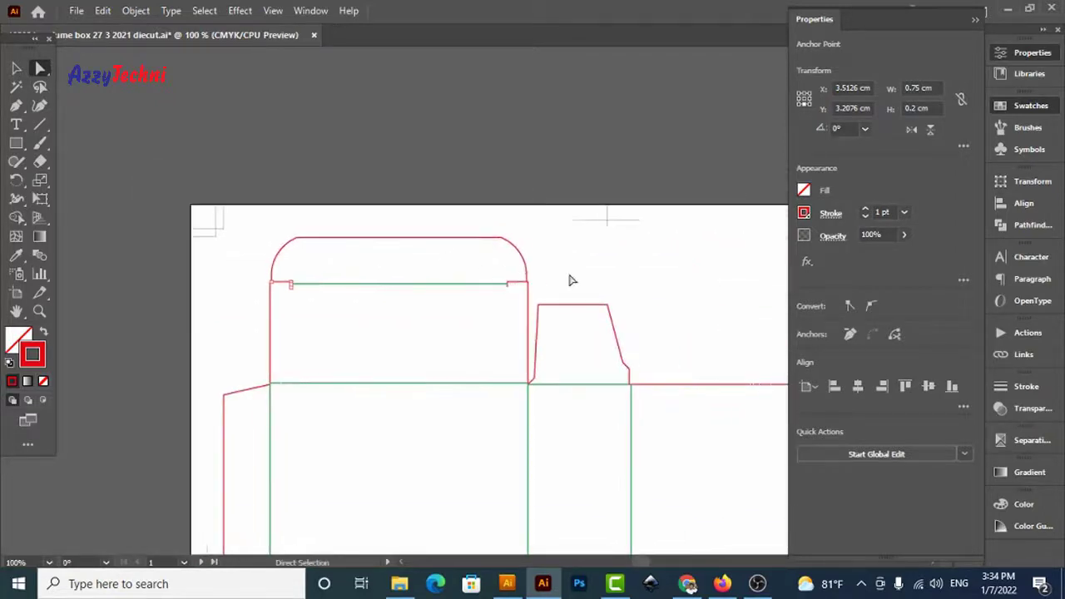
left_click_drag(571, 281, 34, 267)
left_click_drag(715, 248, 164, 226)
left_click_drag(217, 173, 701, 391)
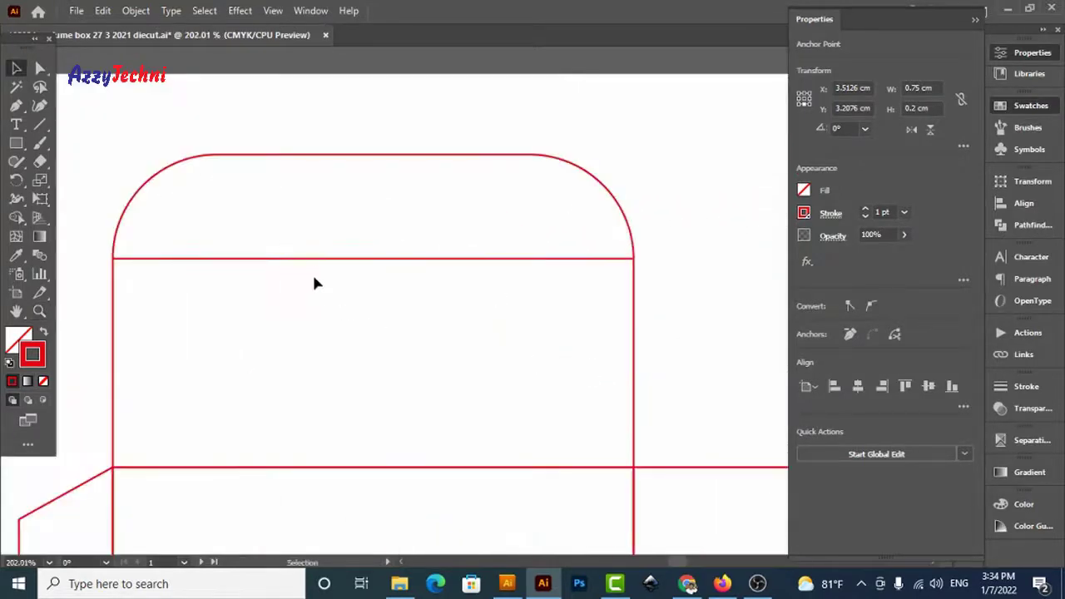
Set the width of one of the overlapping fold lines to 0.7 cm, keeping its left end fixed
left_click_drag(312, 259, 318, 309)
key("ctrl+z")
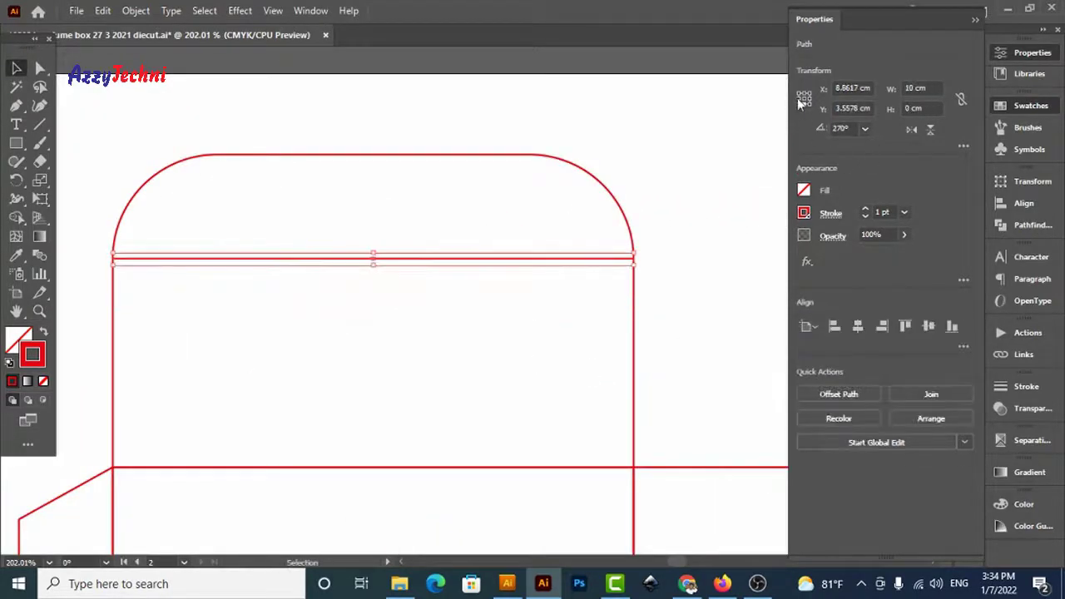
double_click(909, 87)
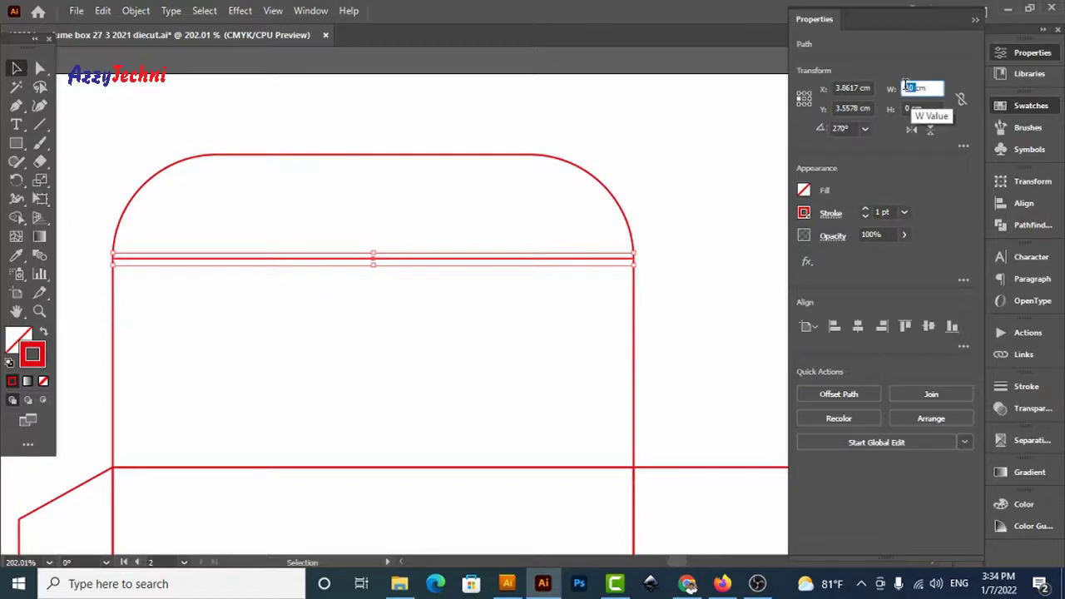
key("Return")
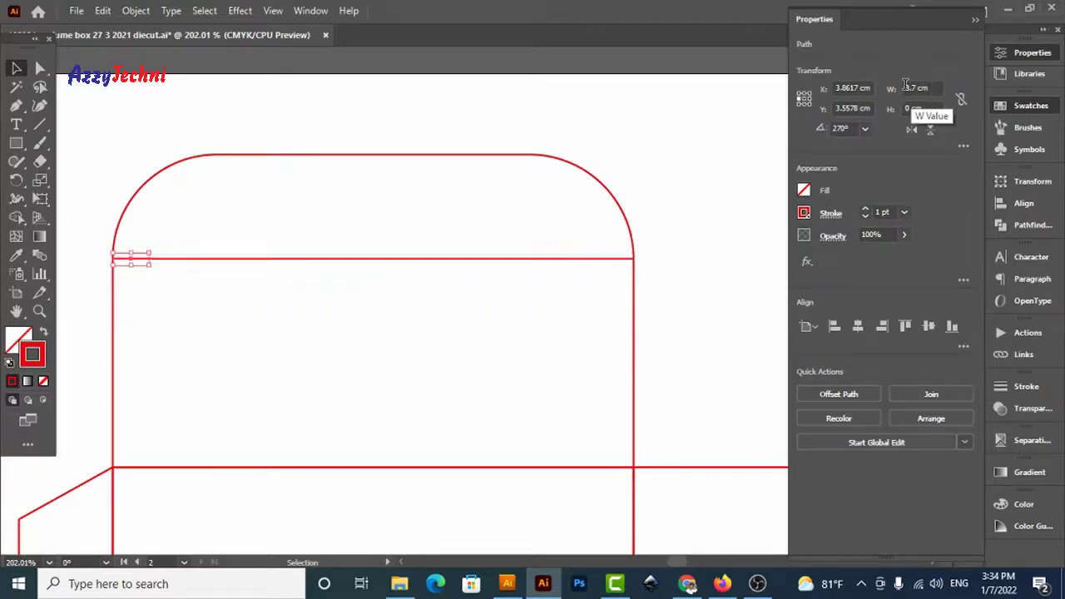
Shorten the other fold line equally from both ends, and copy the 0.7 cm line to the fold's right end
left_click(338, 259)
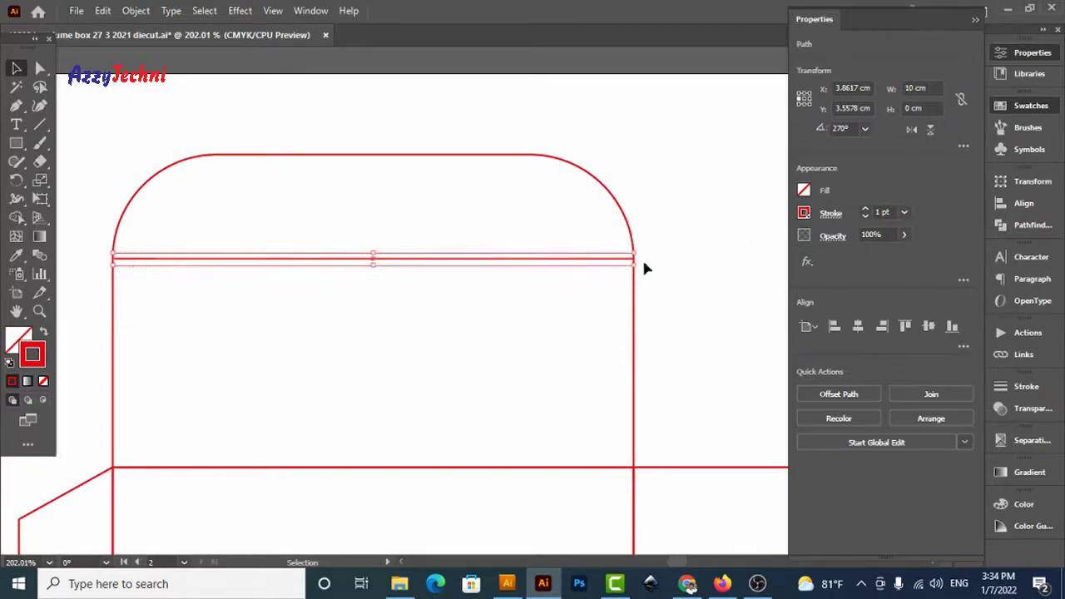
left_click_drag(635, 259, 581, 268)
left_click(131, 263)
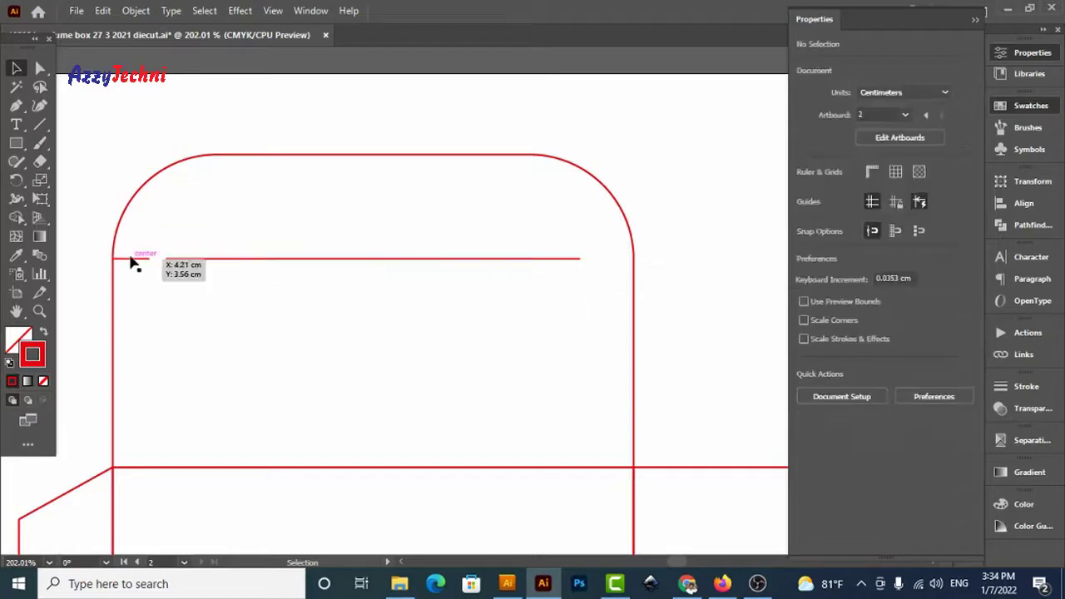
left_click_drag(180, 276, 618, 319)
left_click(587, 330)
Compare the left end of the redrawn tuck-flap fold with the anchor points of the original template's slit
key("space")
left_click_drag(367, 281, 590, 312)
key("z")
left_click_drag(243, 233, 579, 397)
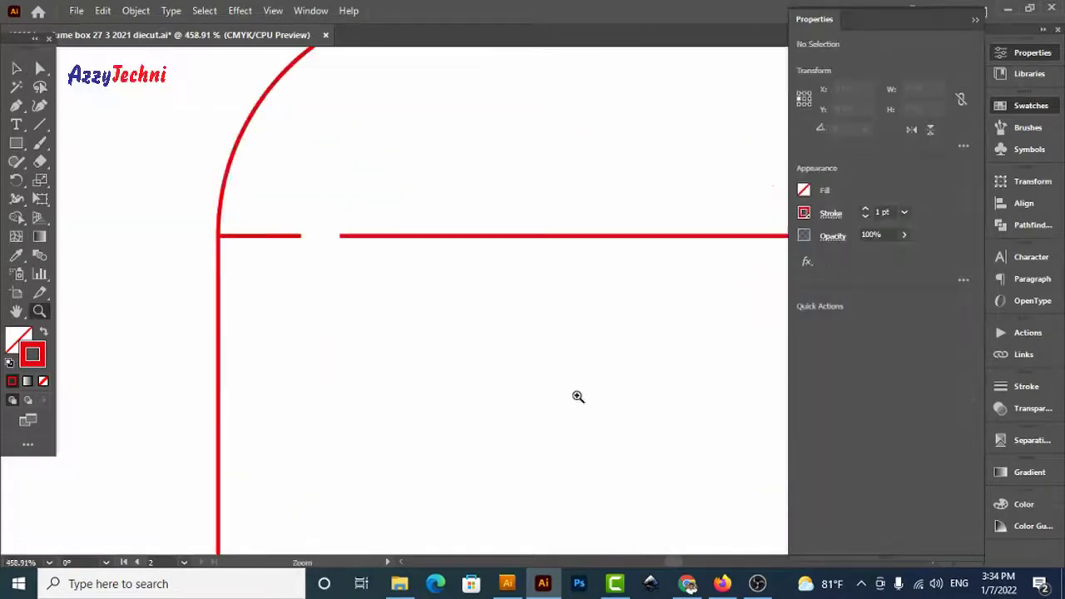
key("space")
left_click_drag(371, 318, 494, 321)
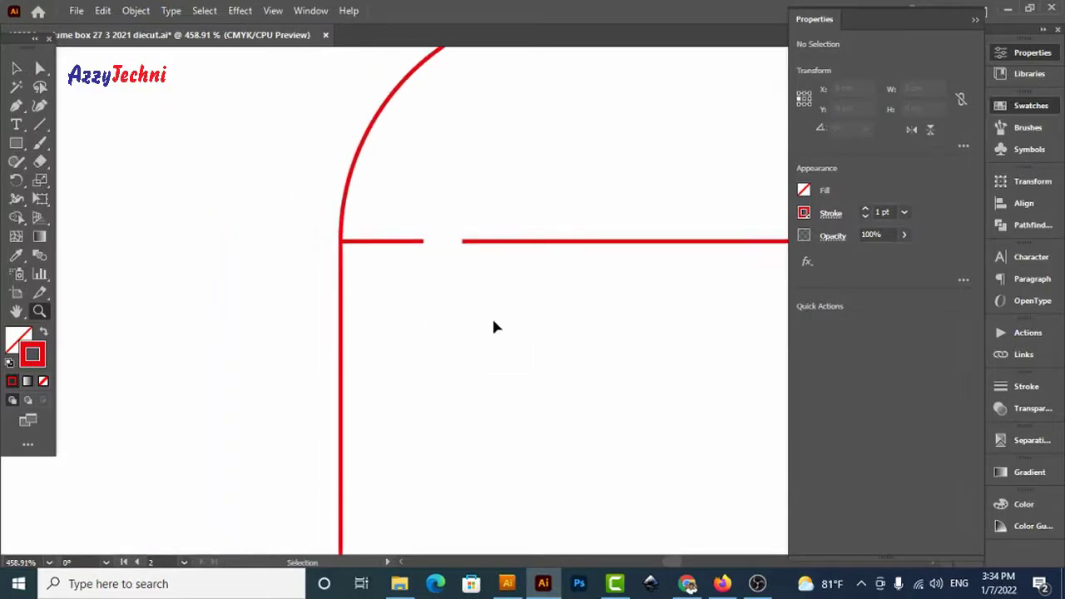
key("ctrl+0")
key("ctrl+minus")
key("ctrl+minus")
key("space")
left_click_drag(85, 158, 377, 244)
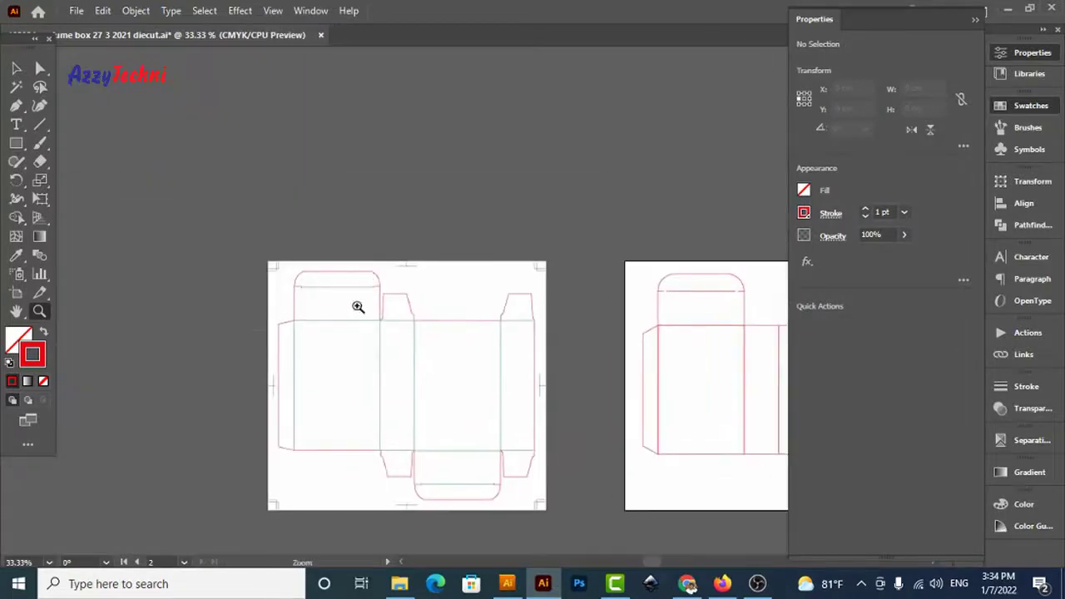
left_click_drag(250, 253, 422, 332)
left_click_drag(162, 199, 491, 332)
key("a")
left_click_drag(274, 208, 549, 359)
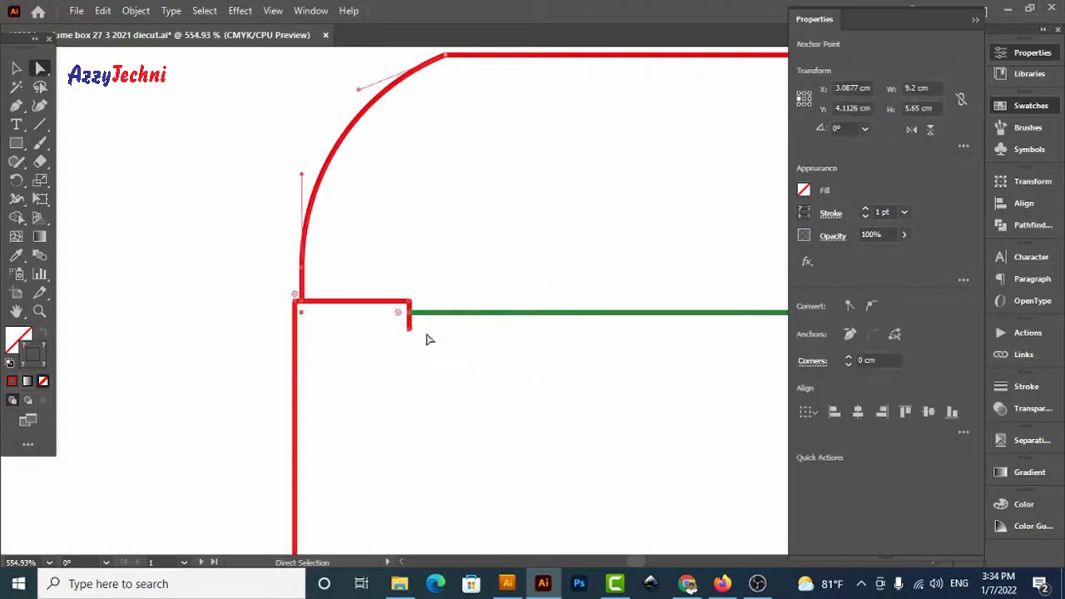
left_click(397, 338)
left_click_drag(433, 339, 439, 344)
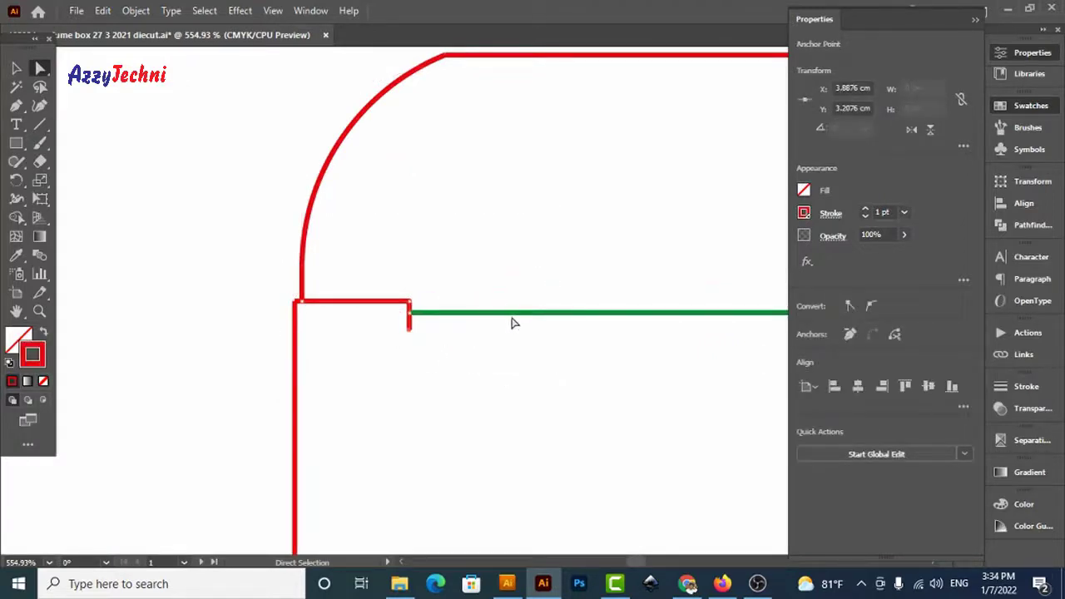
Inspect the template's left slit path inside its group, and return to the left gap in the redrawn fold line
key("v")
left_click(586, 252)
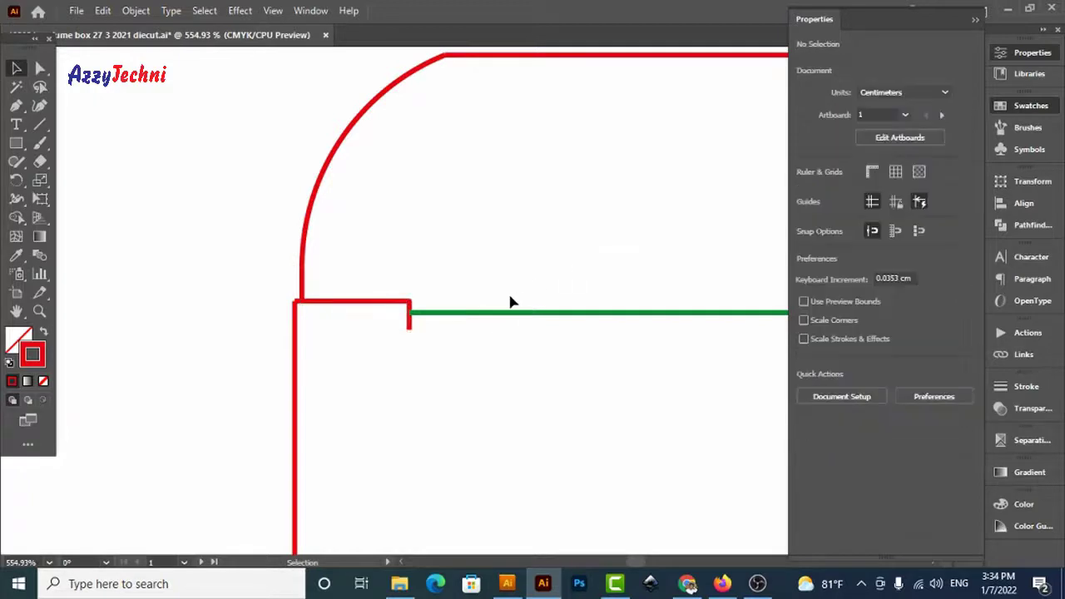
double_click(324, 307)
left_click(324, 308)
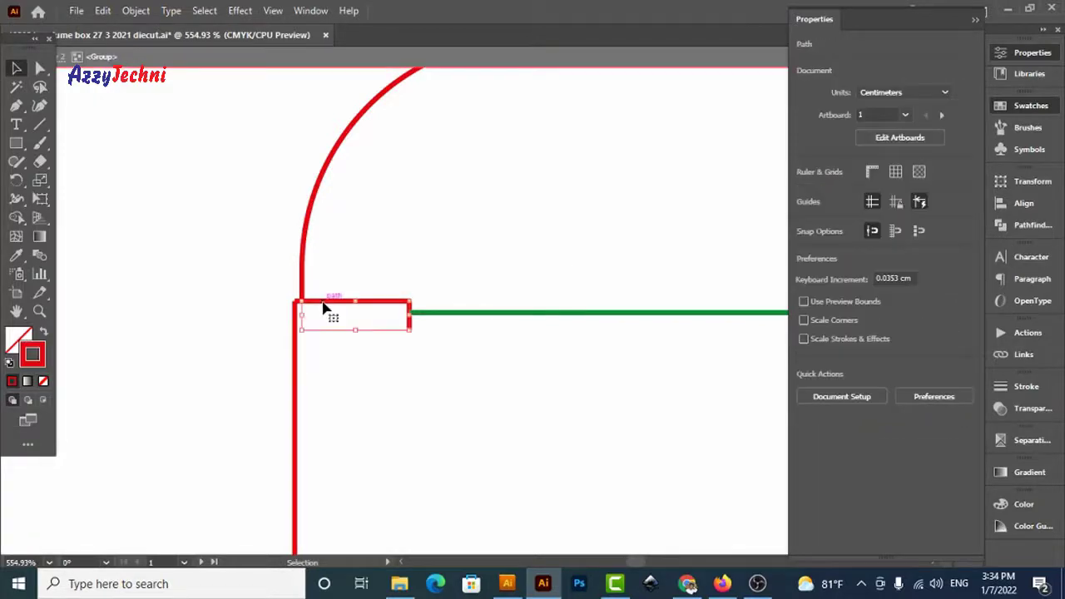
double_click(647, 223)
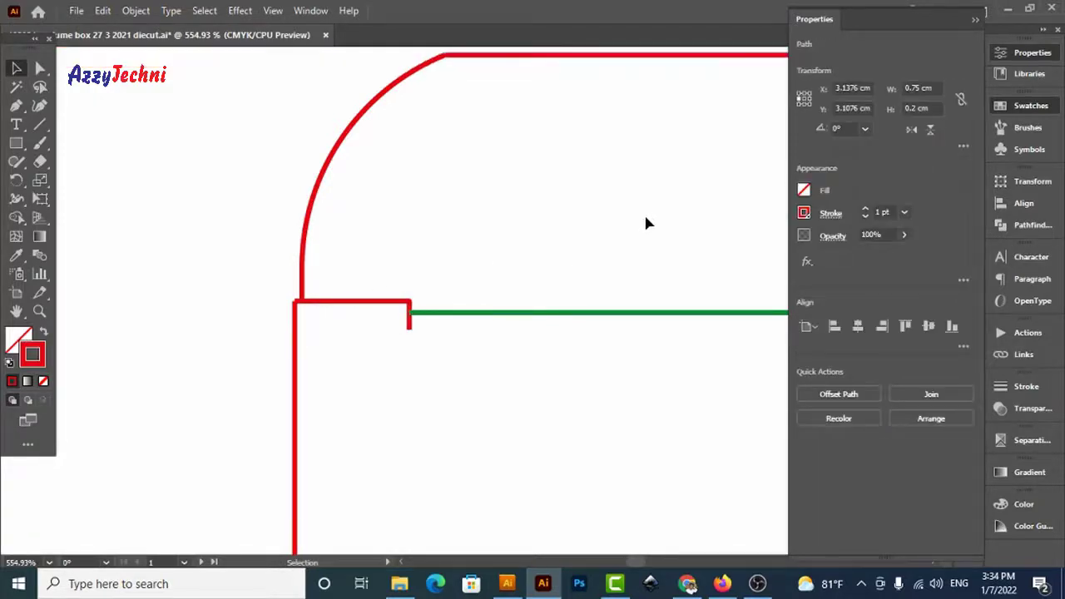
key("ctrl+0")
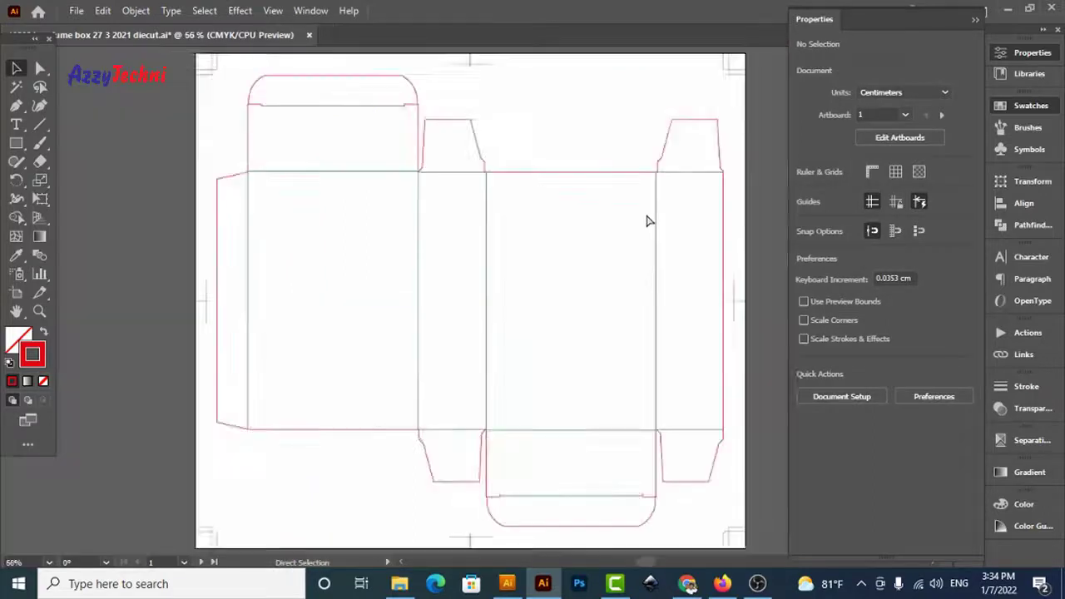
key("ctrl+minus")
left_click_drag(505, 211, 350, 267)
key("z")
left_click_drag(244, 148, 408, 247)
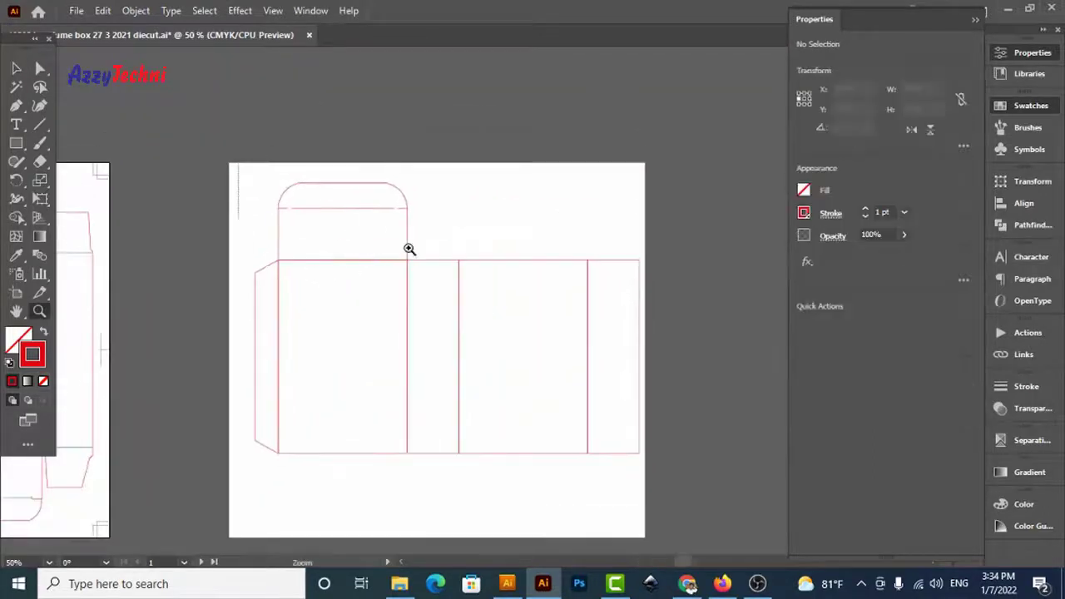
left_click_drag(217, 239, 619, 425)
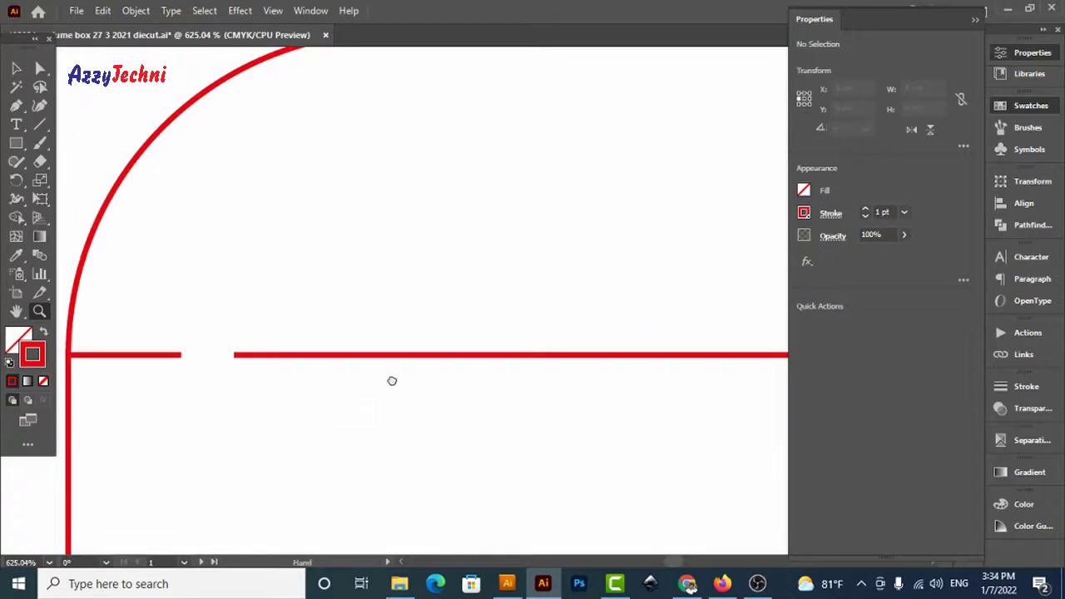
Draw a vertical slit down from the inner end of the left short fold line and set its height to 0.2 cm, keeping its top fixed
left_click_drag(336, 395, 517, 376)
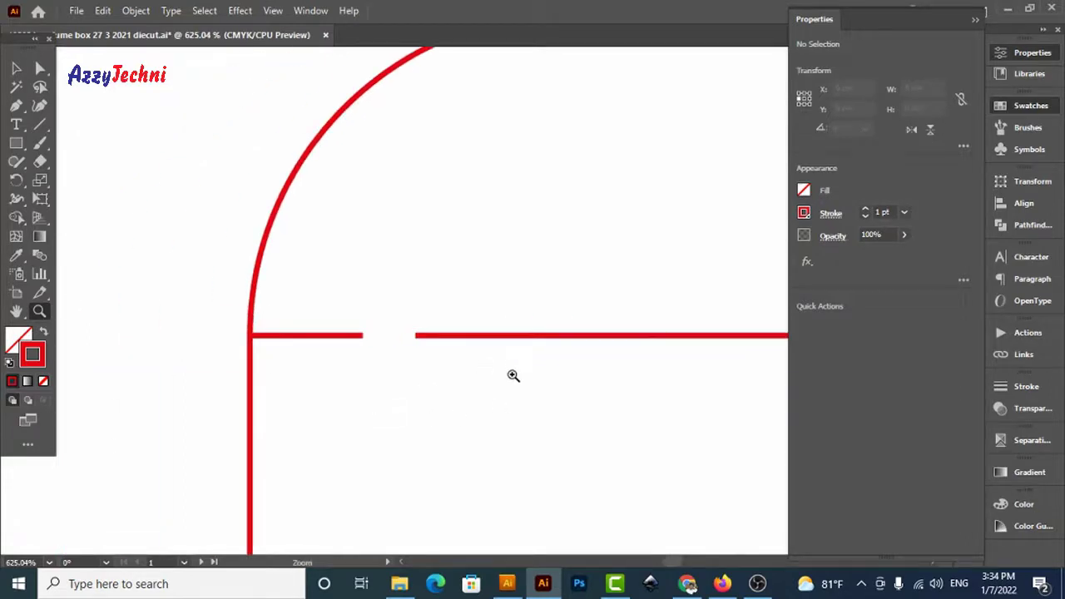
key("backslash")
left_click_drag(361, 334, 363, 397)
key("v")
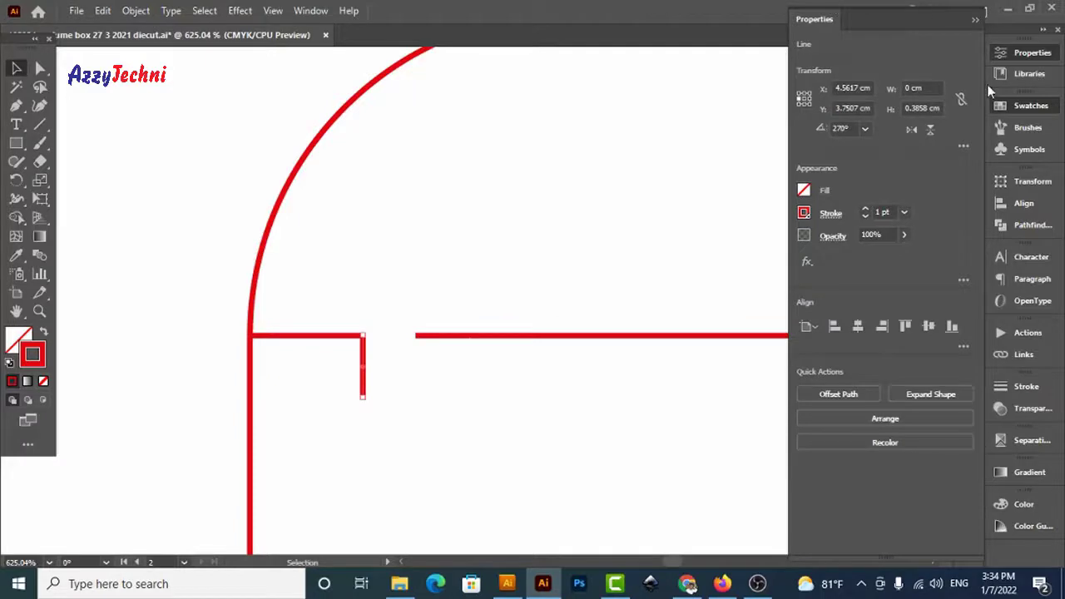
left_click(804, 94)
double_click(912, 109)
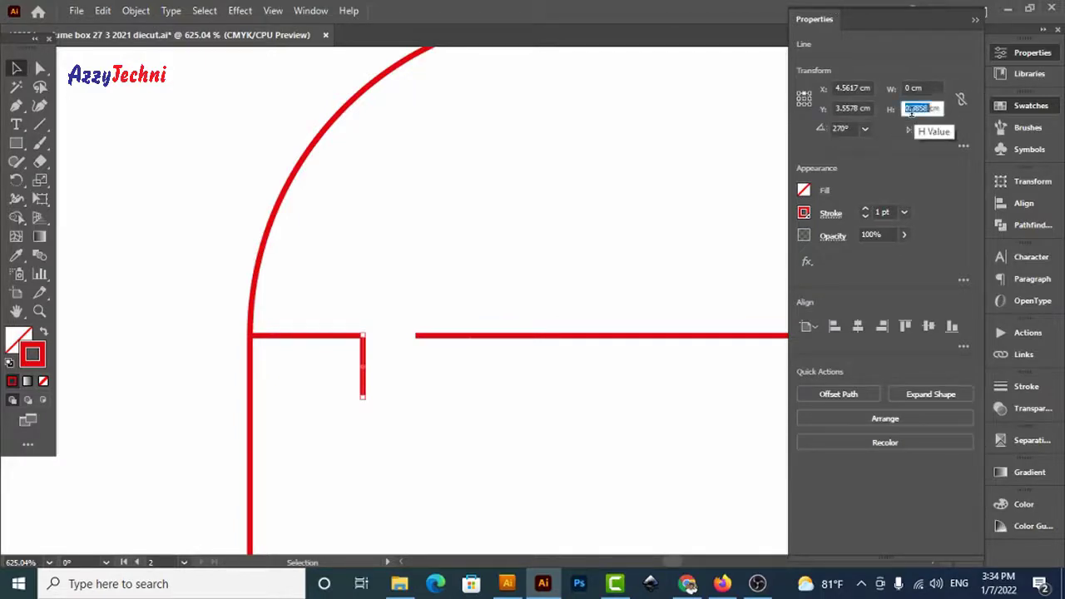
type("0.2")
key("Return")
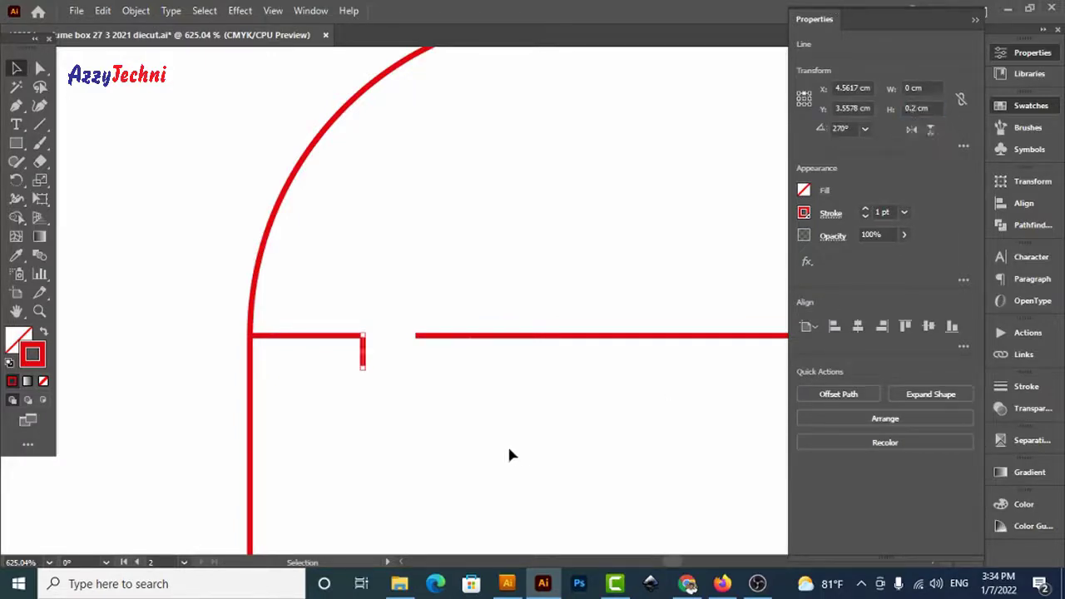
left_click(506, 442)
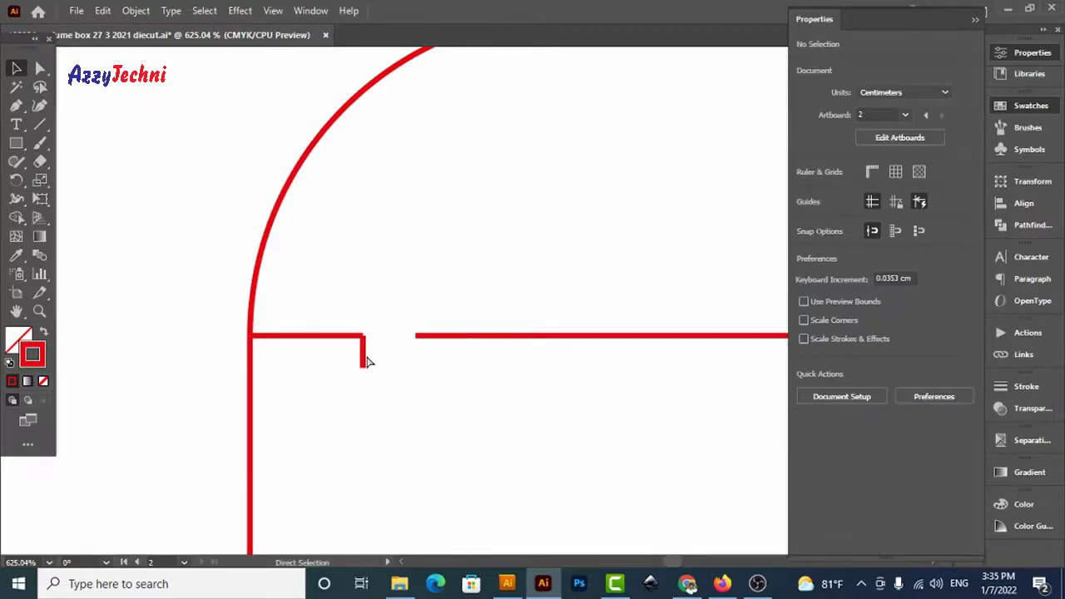
Copy the 0.2 cm vertical slit to the inner end of the right short fold line
key("ctrl+minus")
key("ctrl+minus")
key("ctrl+minus")
key("ctrl+minus")
left_click_drag(453, 381, 181, 386)
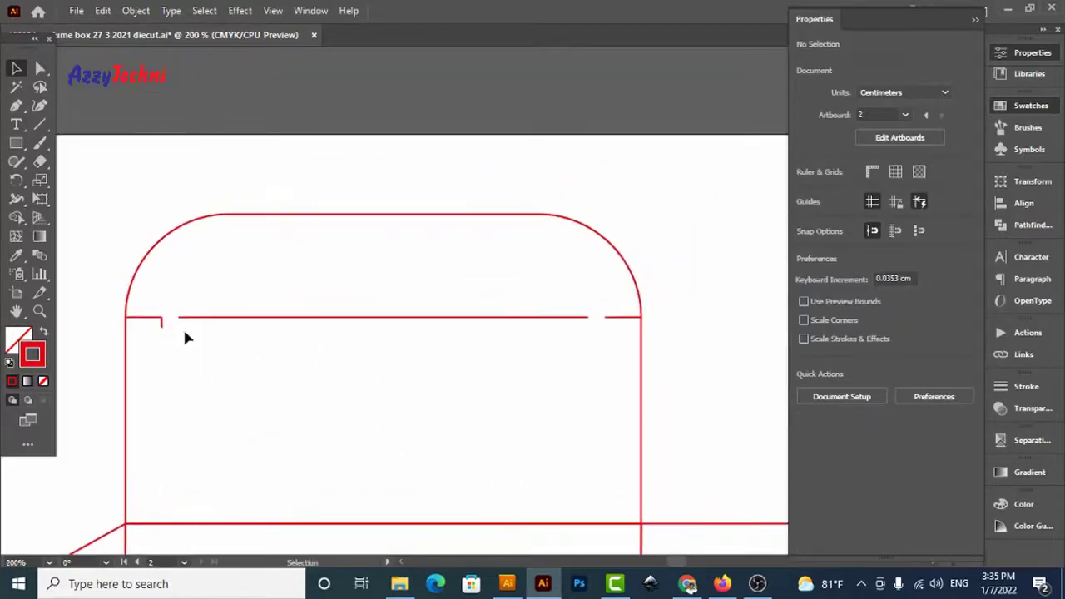
left_click_drag(160, 328, 600, 401)
left_click_drag(554, 261, 654, 375)
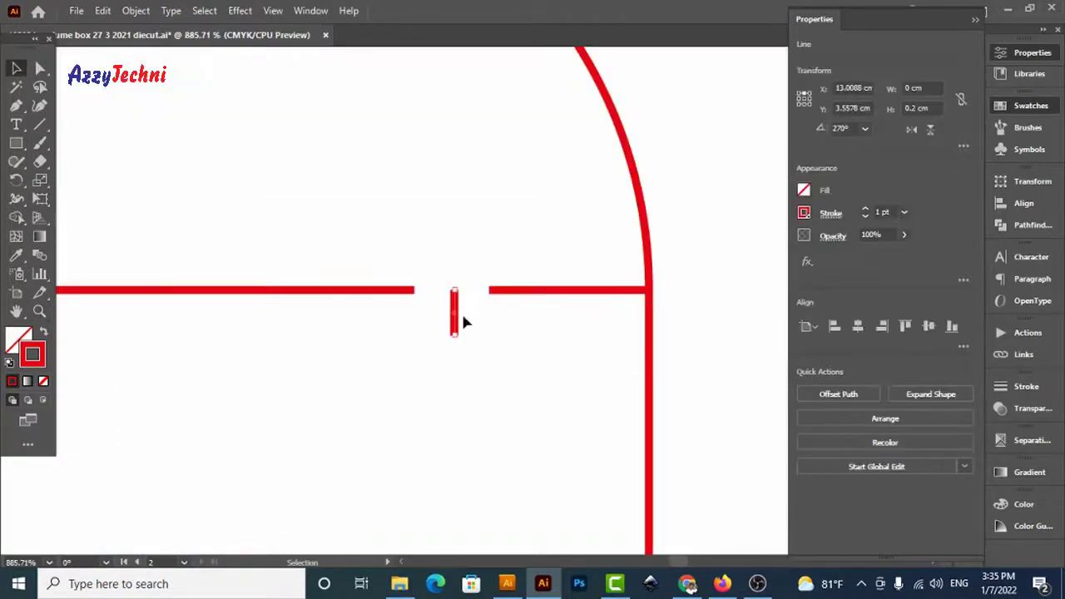
left_click_drag(456, 319, 489, 316)
Align the long middle fold line vertically to the centre of the right slit
scroll(409, 345, "left", 2)
scroll(409, 345, "left", 2)
scroll(410, 344, "up", 1)
left_click_drag(380, 238, 461, 372)
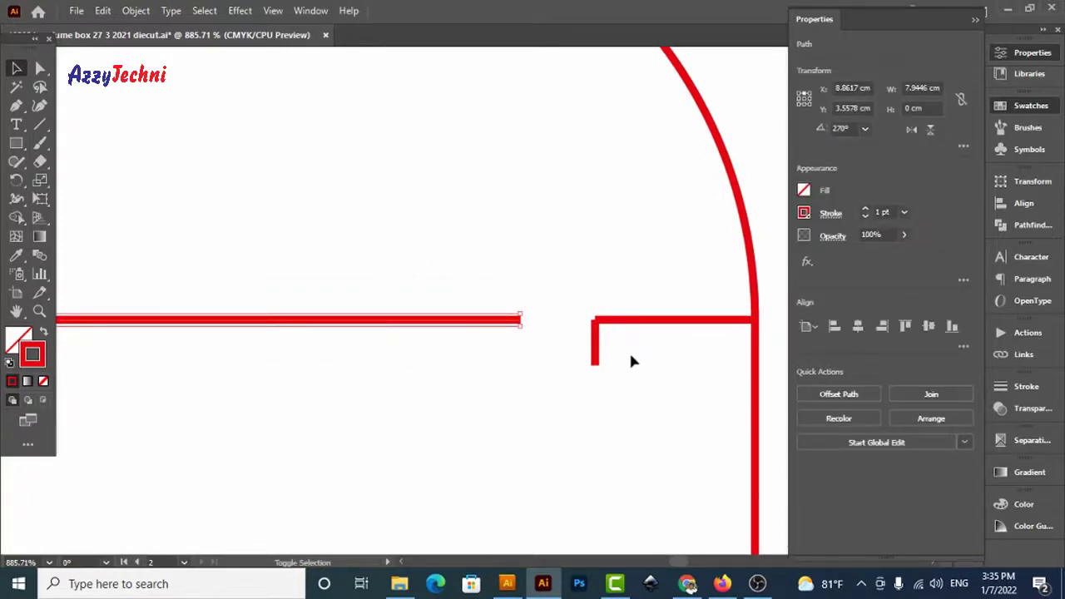
left_click(594, 345, "shift")
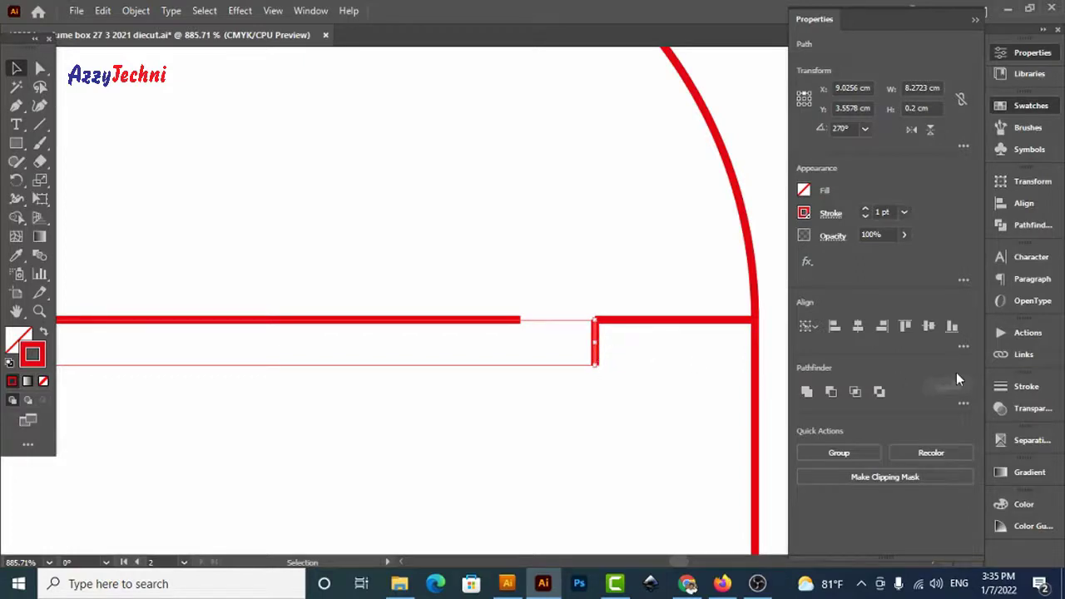
left_click(928, 326)
left_click(364, 291)
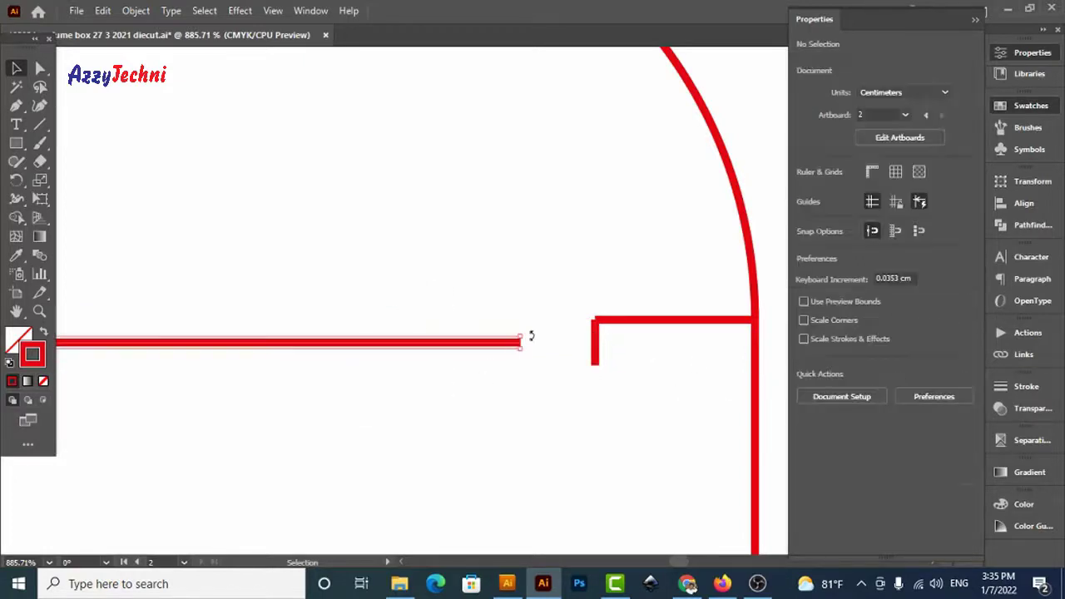
Extend the long fold line equally from both ends until it meets the two vertical slits
left_click_drag(519, 342, 595, 350)
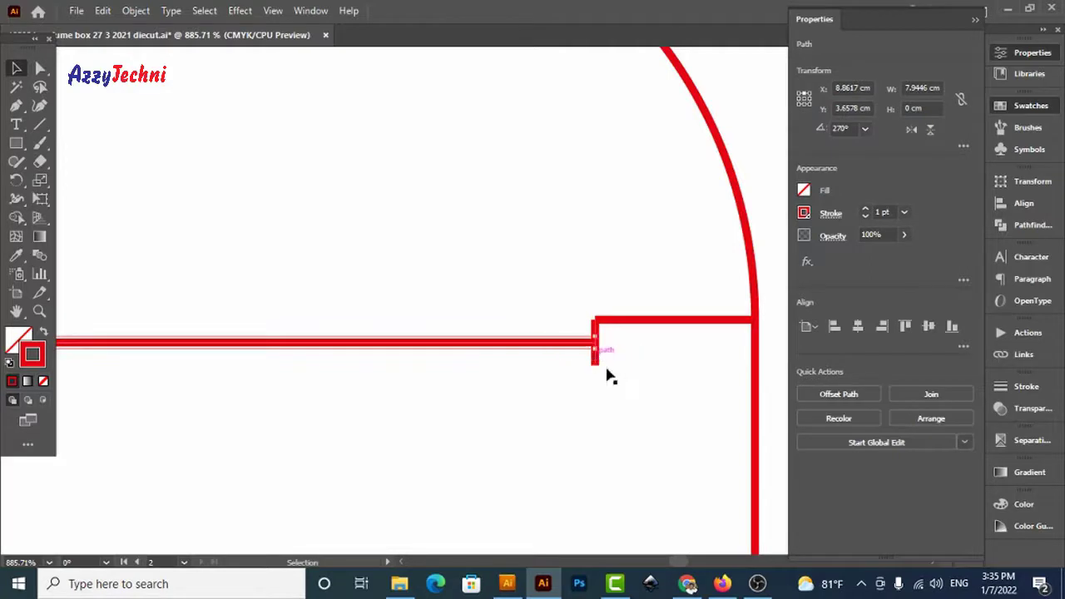
left_click(678, 381)
key("ctrl+1")
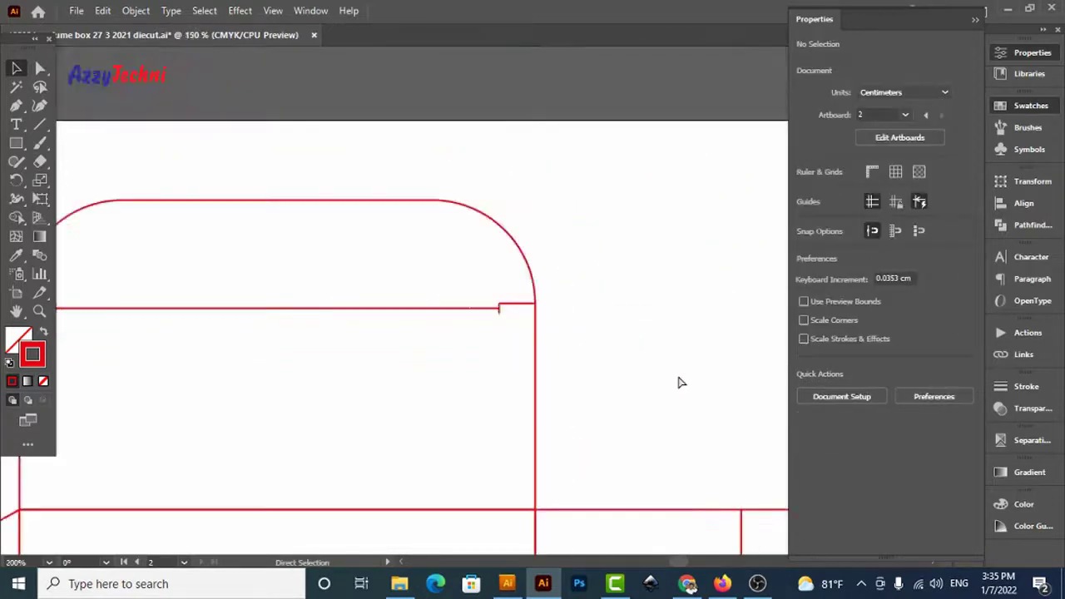
Set the rounded tuck flap's width to 9.9 cm, scaling it from its centre
left_click_drag(349, 214, 410, 266)
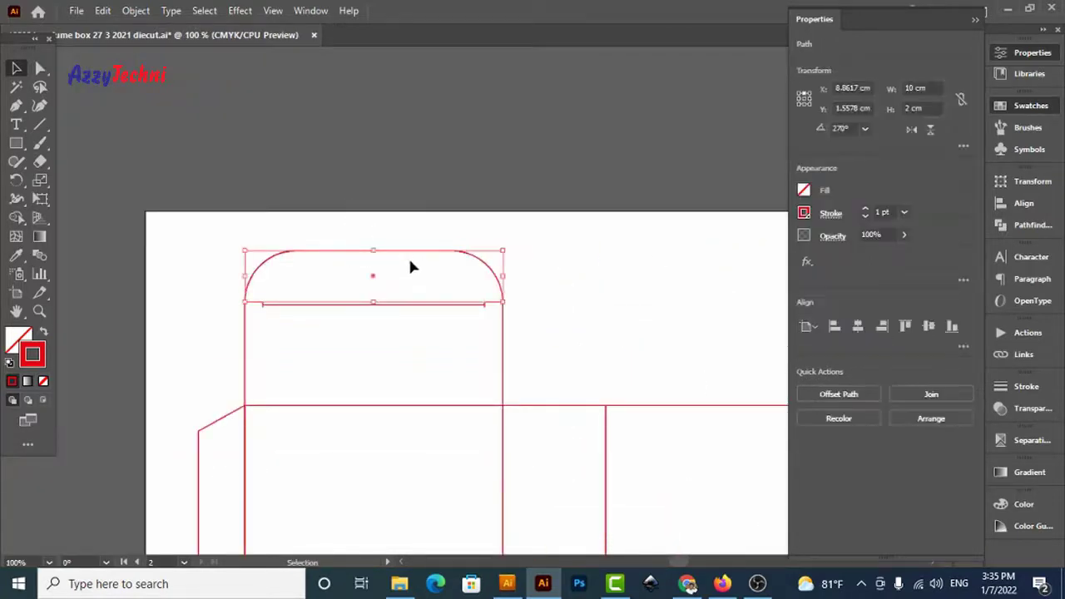
left_click(802, 98)
left_click(930, 88)
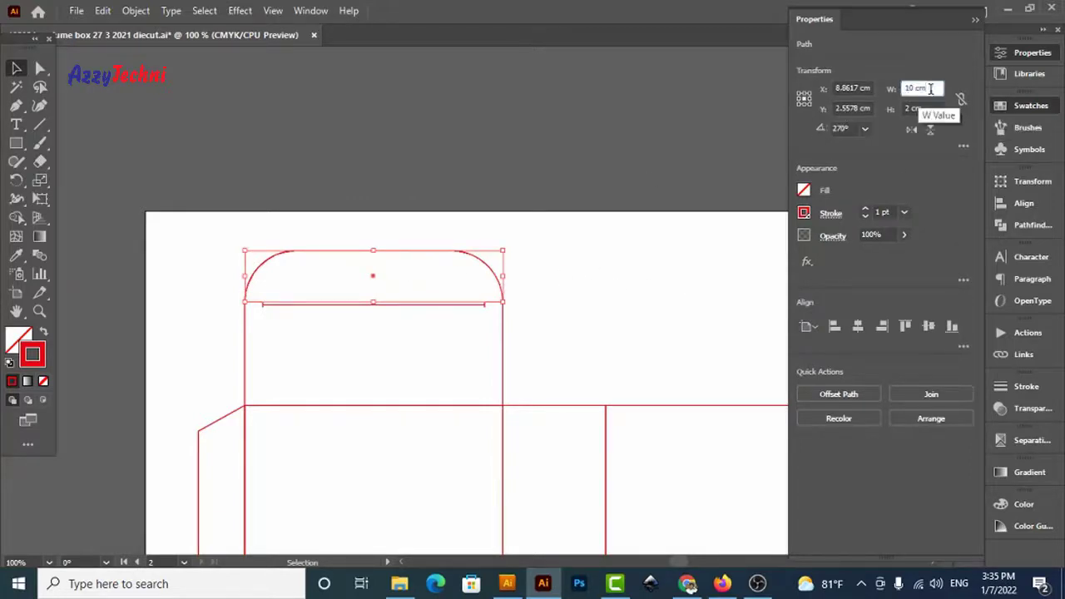
key("Return")
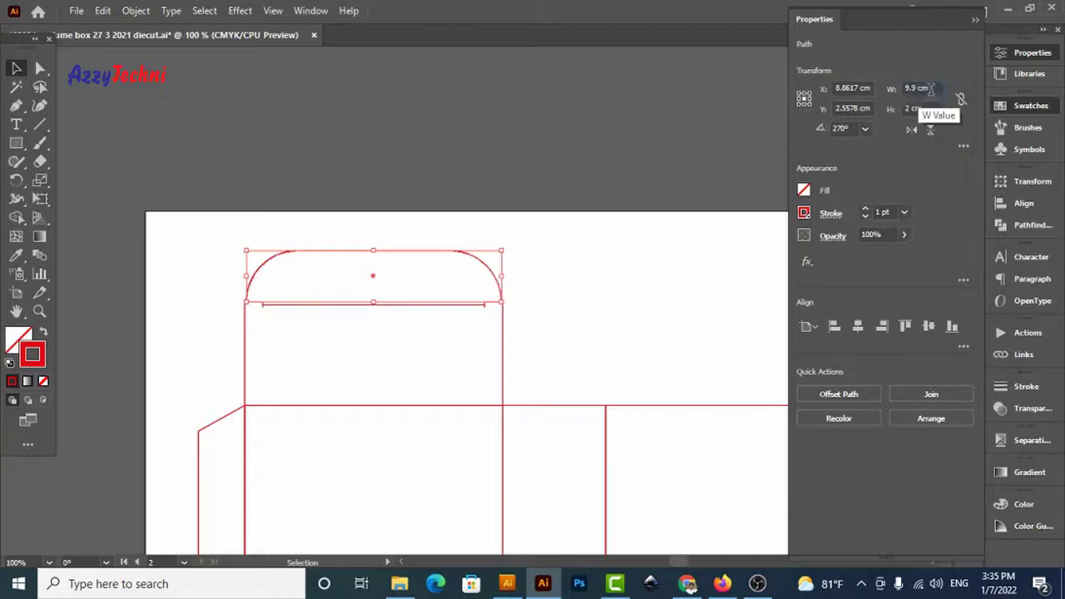
left_click(646, 308)
Examine the width and height of the original template's dust flap by selecting its anchor points
key("space")
left_click_drag(646, 313, 654, 171)
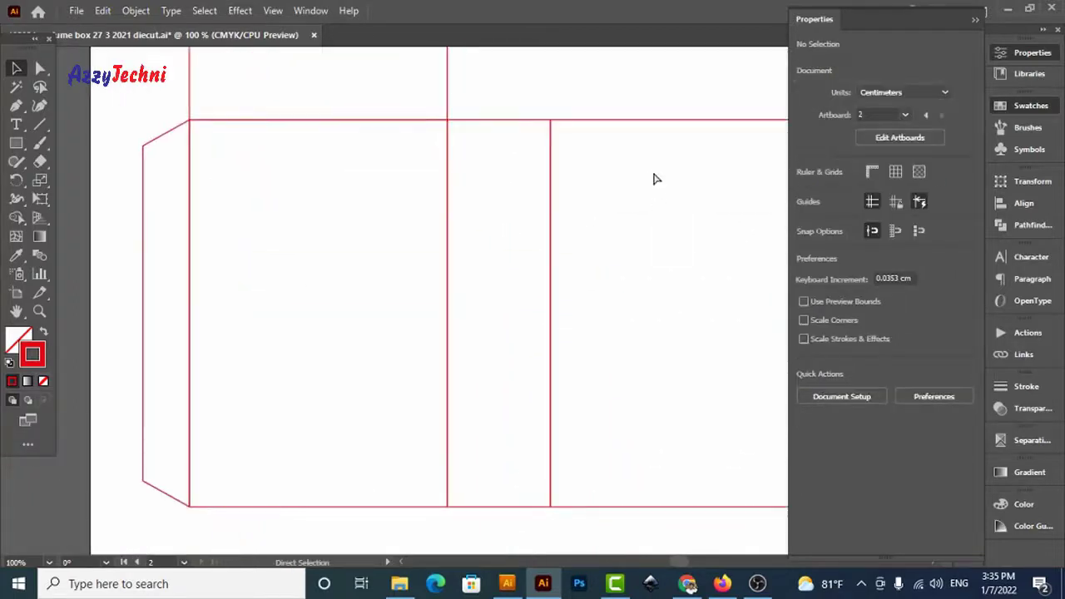
key("ctrl+minus")
key("ctrl+minus")
key("ctrl+minus")
key("space")
left_click_drag(448, 294, 669, 350)
key("z")
left_click_drag(297, 190, 713, 358)
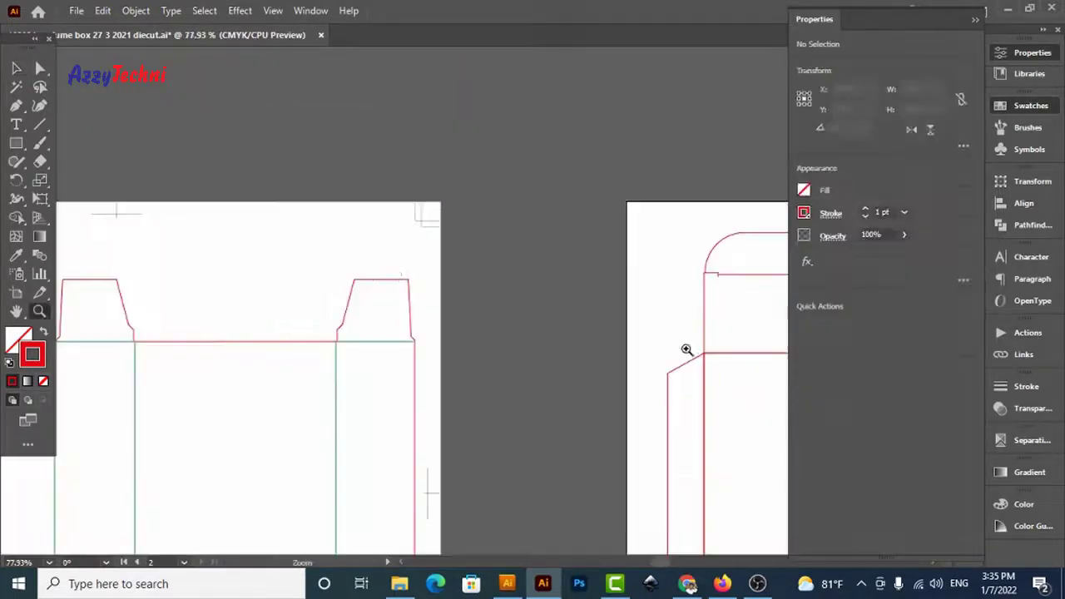
key("a")
left_click_drag(297, 271, 425, 332)
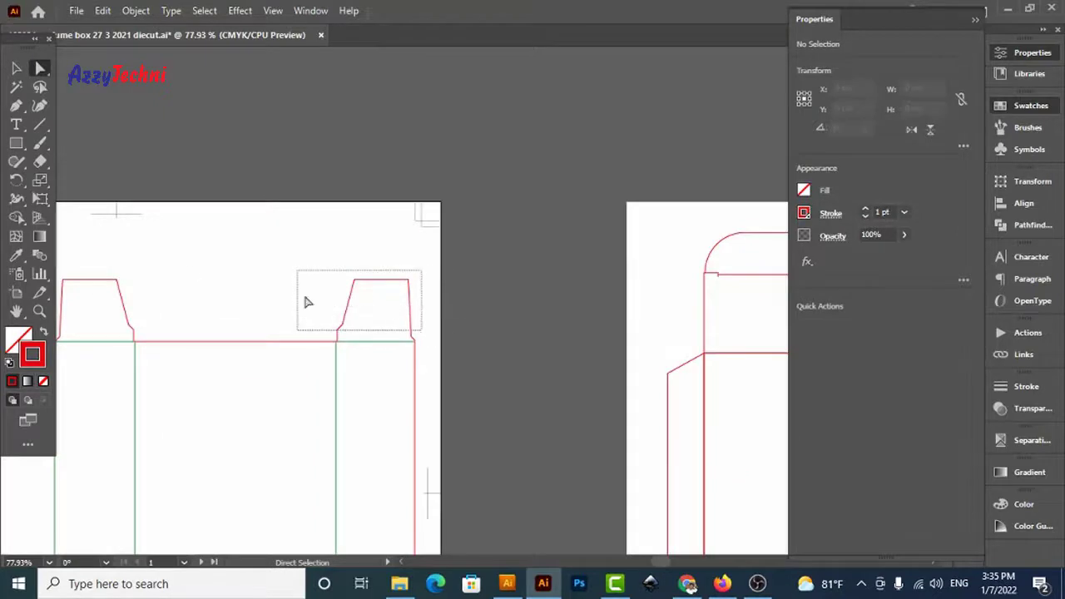
scroll(305, 302, "left", 5)
left_click_drag(484, 260, 357, 349)
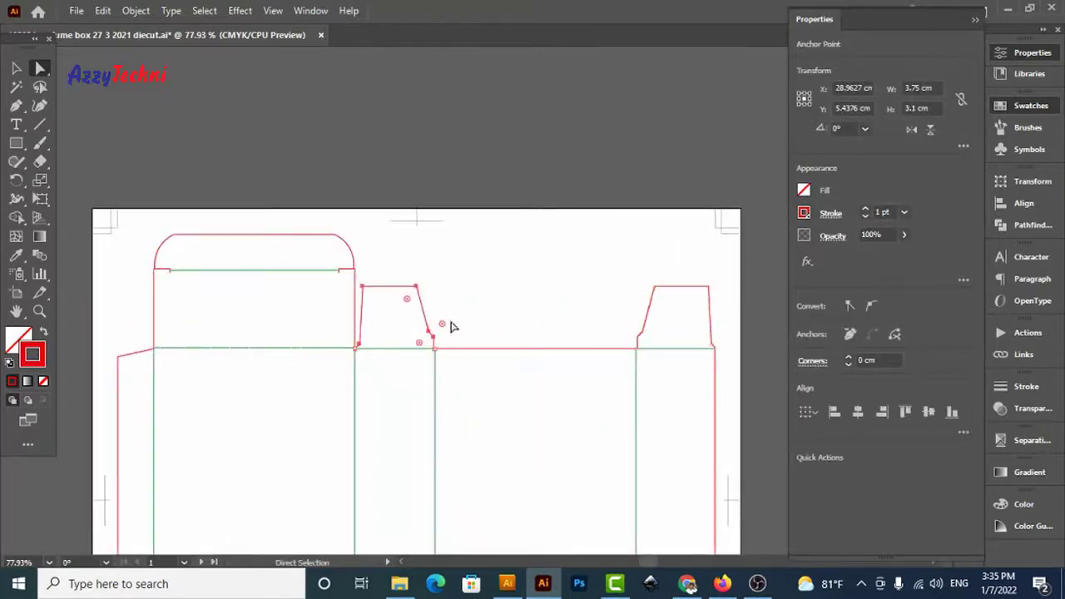
left_click(580, 293)
key("v")
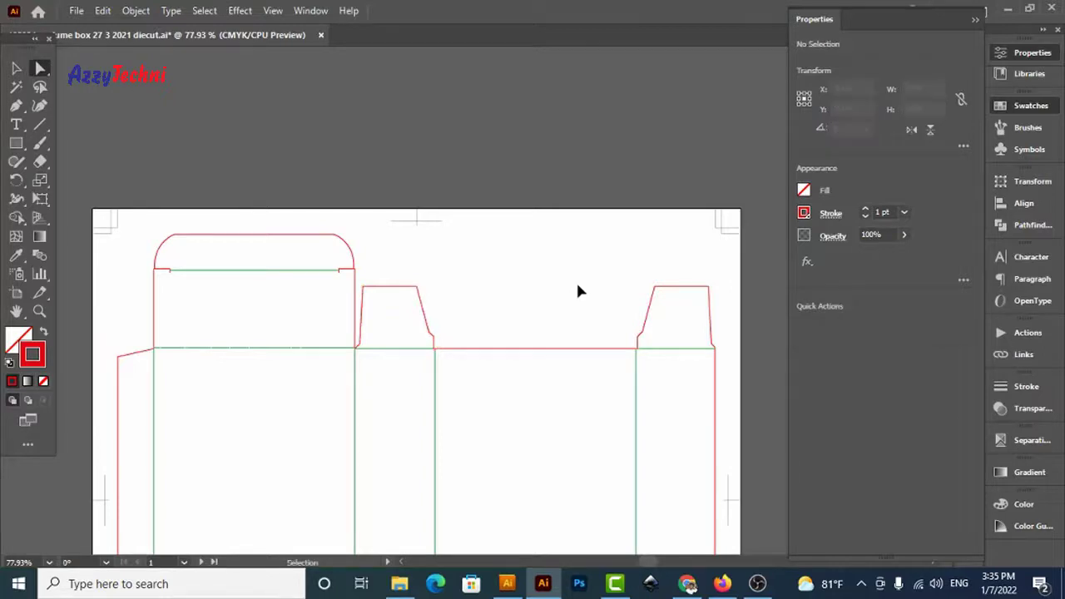
Copy the narrow side panel between the two wide panels straight up so it sits above the original on the second artboard
key("ctrl+minus")
key("ctrl+minus")
left_click_drag(577, 283, 237, 190)
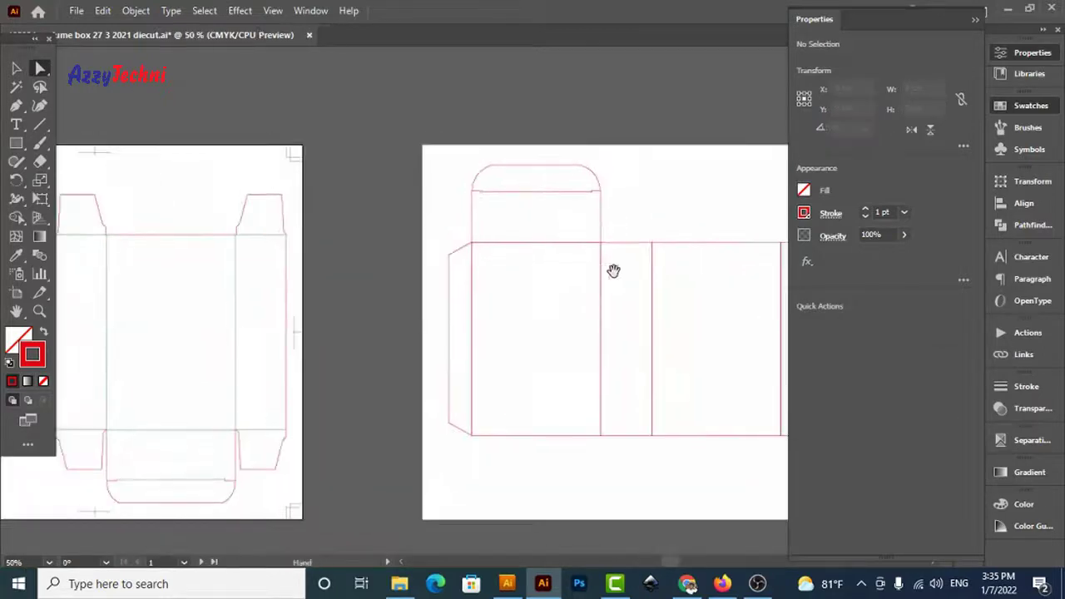
left_click_drag(613, 271, 242, 186)
key("v")
left_click_drag(407, 268, 500, 347)
key("ctrl+space")
left_click_drag(297, 129, 625, 513)
left_click_drag(326, 441, 374, 247)
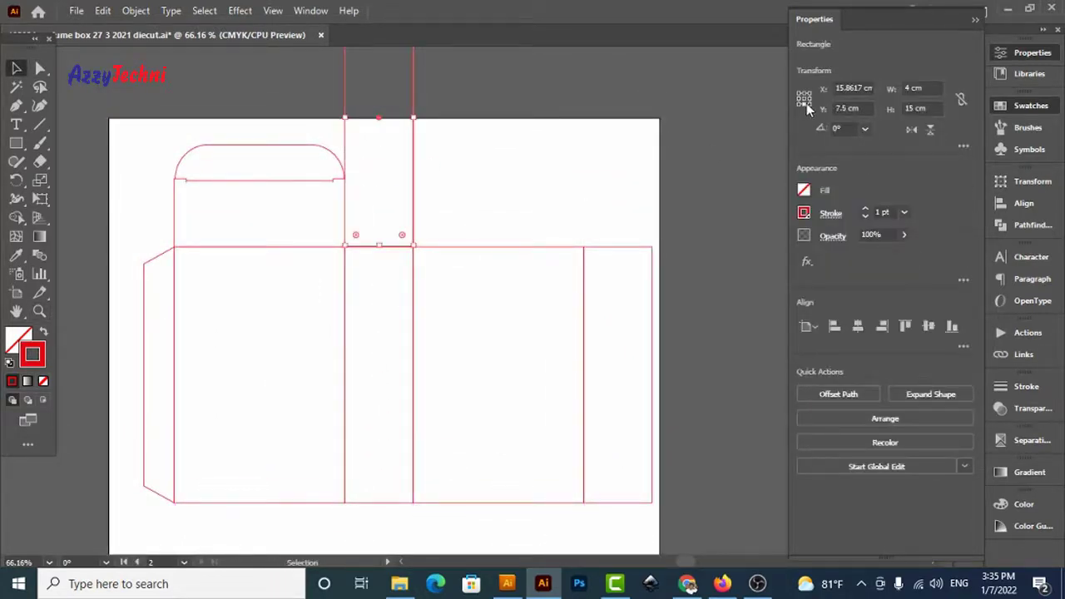
Set the copied side panel's height to 3.1 cm, keeping its bottom edge fixed
left_click(915, 108)
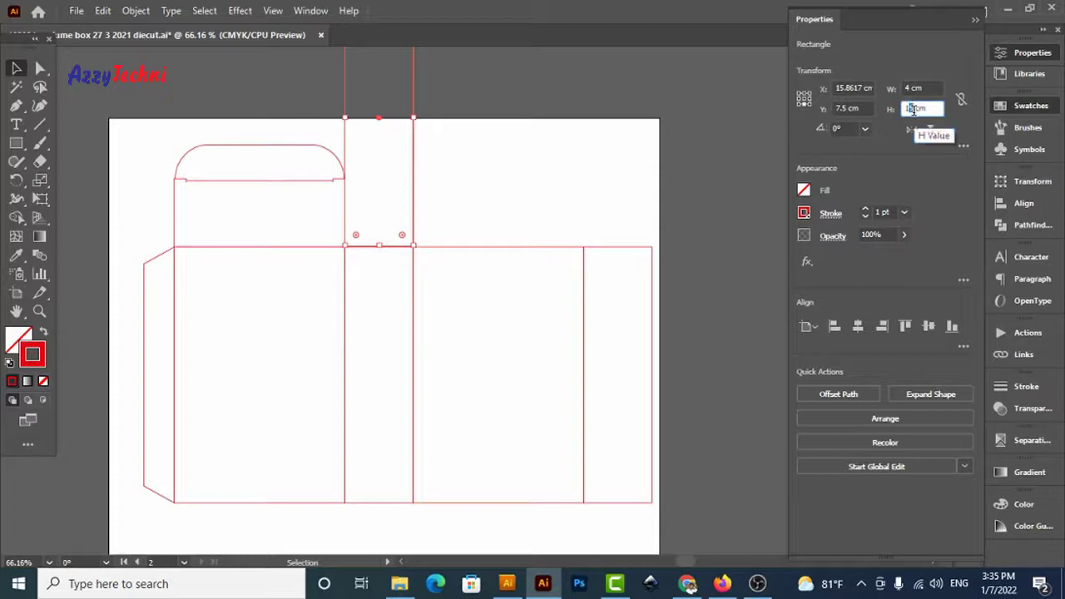
type("6.5")
key("Return")
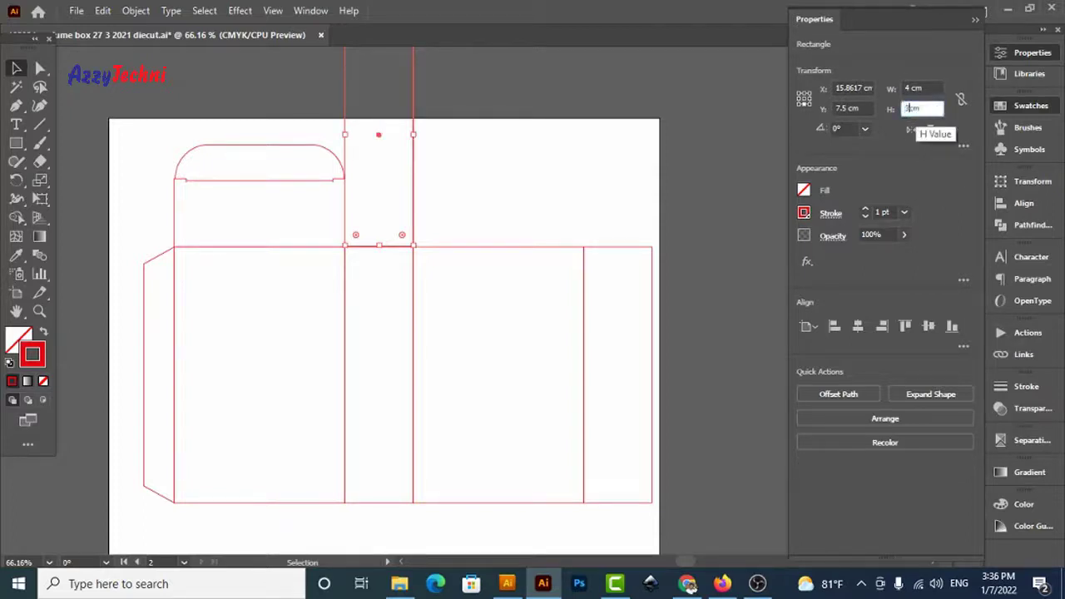
type("3.1")
key("Return")
left_click(515, 221)
Snap the 3.1 cm rectangle's bottom edge onto the top edge of the side panel, using outline view to place it
key("ctrl+space")
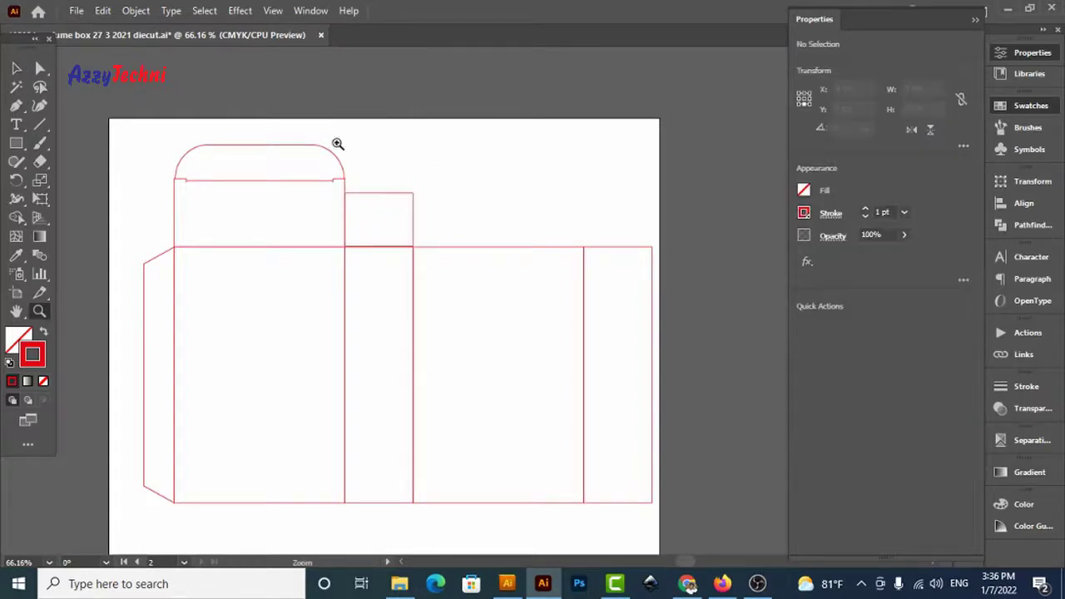
left_click_drag(338, 133, 483, 268)
key("space")
left_click_drag(551, 430, 638, 371)
key("ctrl+space")
left_click_drag(327, 293, 815, 513)
key("v")
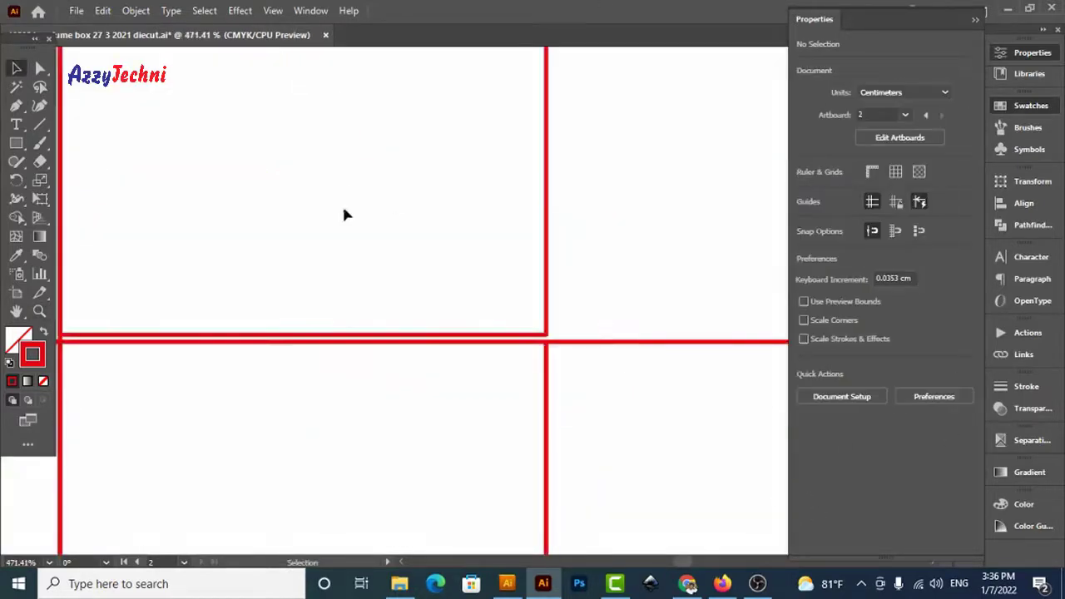
left_click_drag(353, 338, 350, 341)
key("ctrl+y")
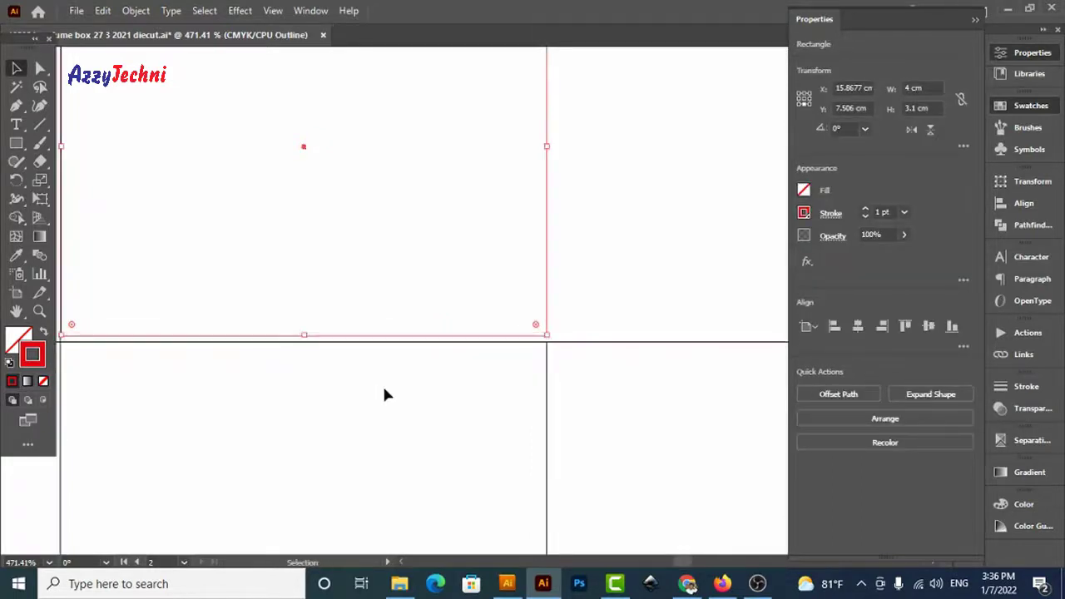
left_click_drag(329, 341, 326, 337)
left_click(430, 265)
key("ctrl+y")
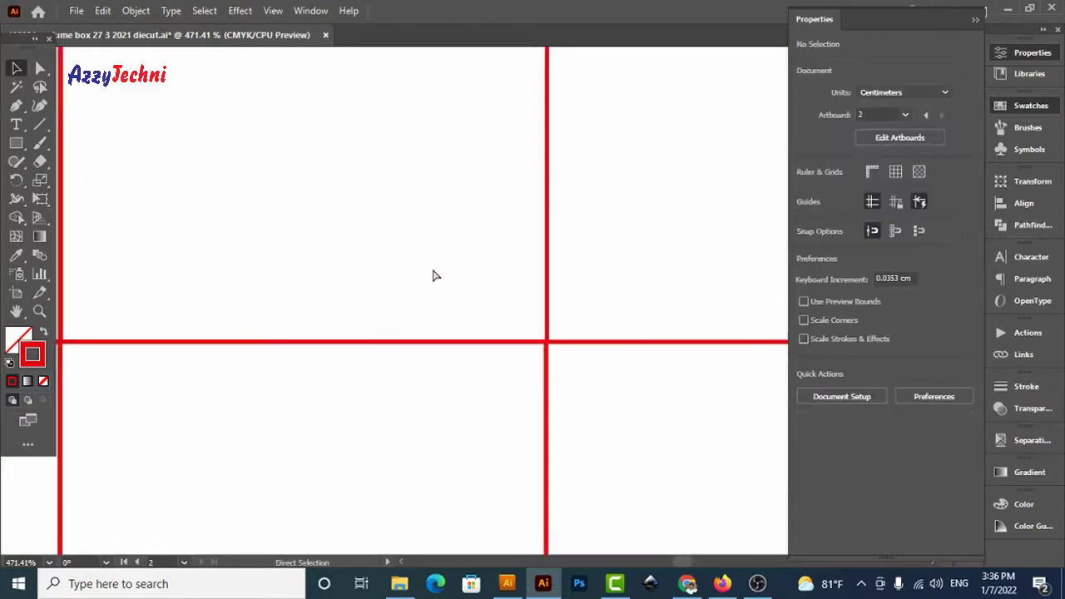
Isolate the dust-flap rectangle and add an anchor point on its left edge, a little above the bottom corner
key("ctrl+minus")
key("ctrl+minus")
key("ctrl+minus")
key("ctrl+minus")
key("space")
left_click_drag(414, 304, 465, 393)
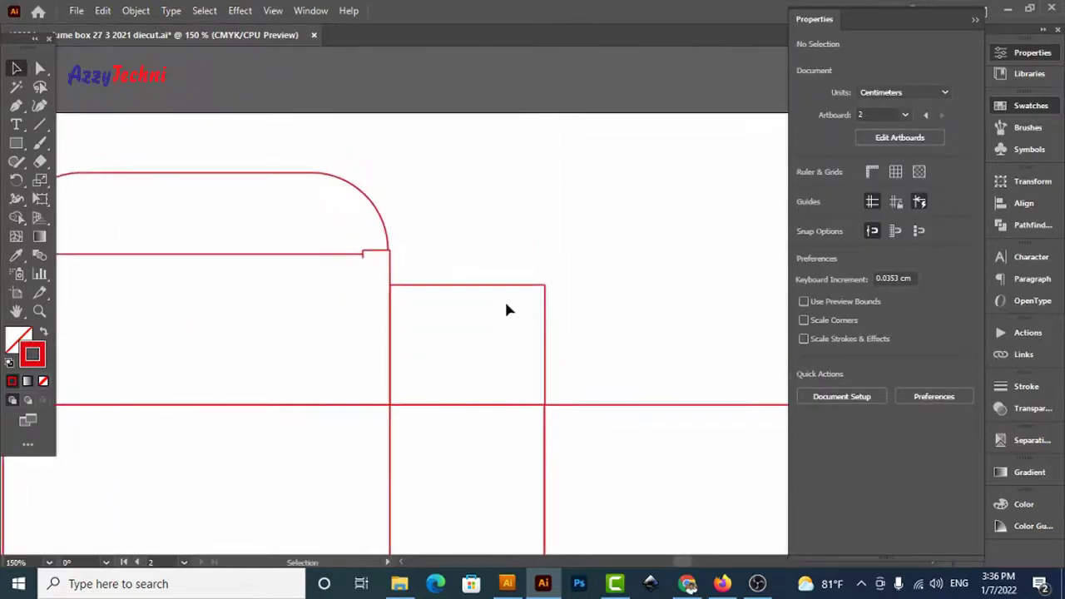
key("ctrl+space")
left_click_drag(244, 150, 700, 495)
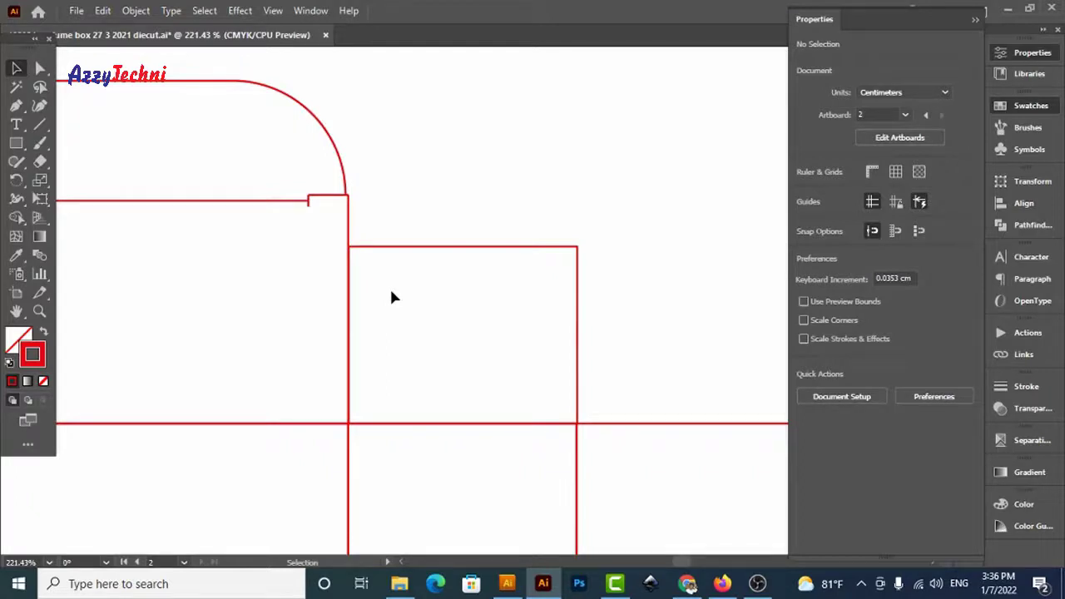
double_click(415, 248)
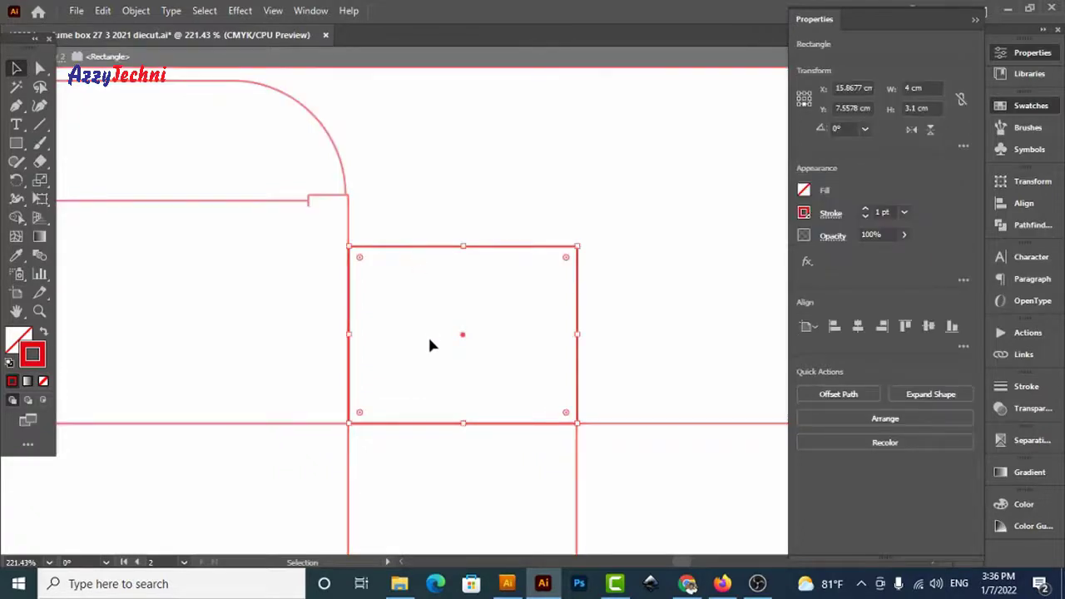
key("plus")
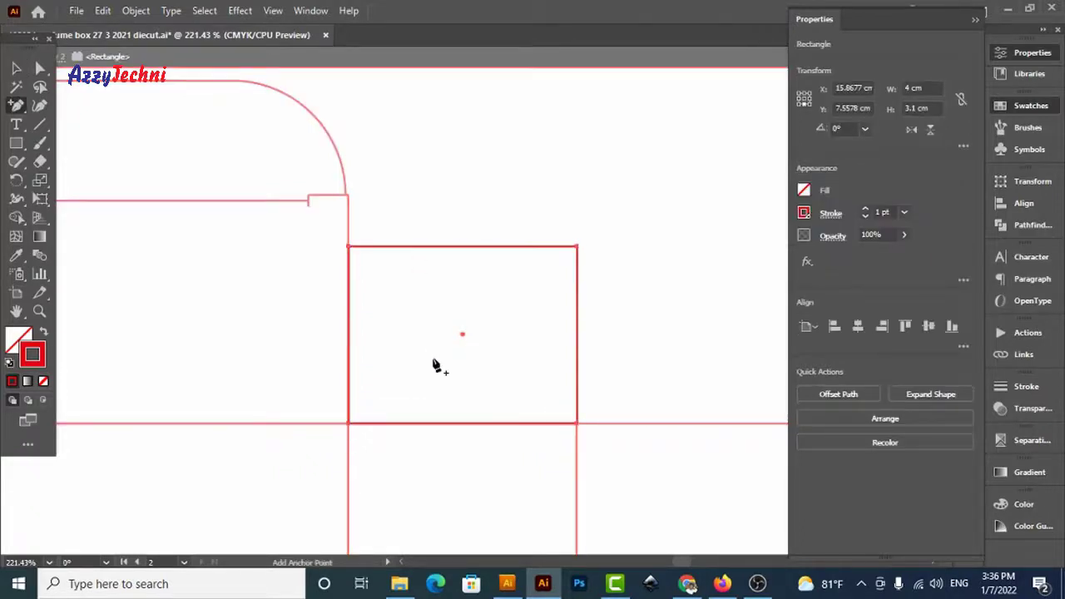
left_click(348, 396)
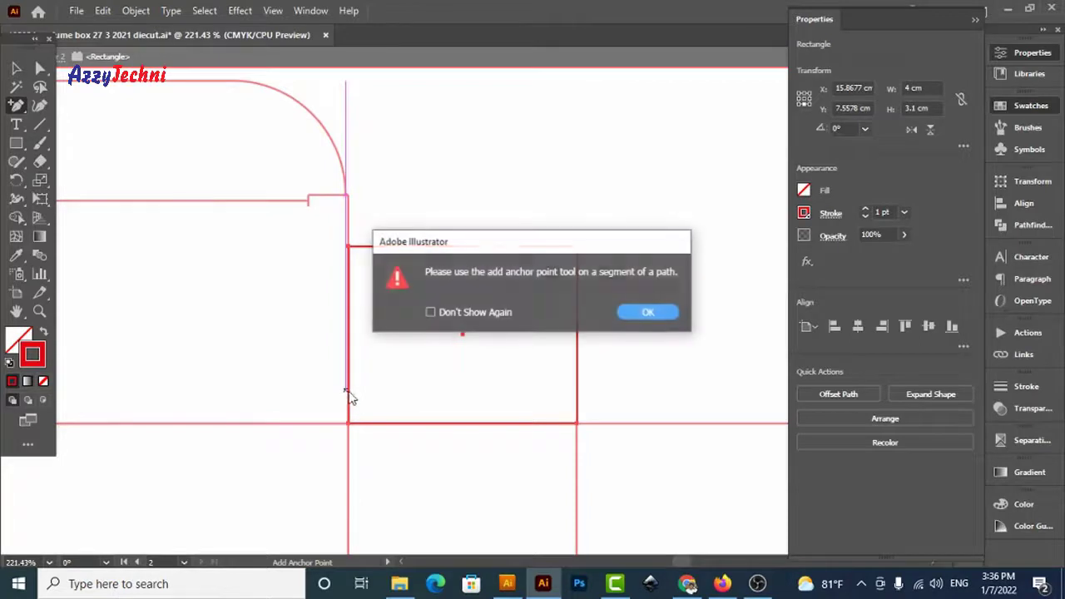
left_click(632, 323)
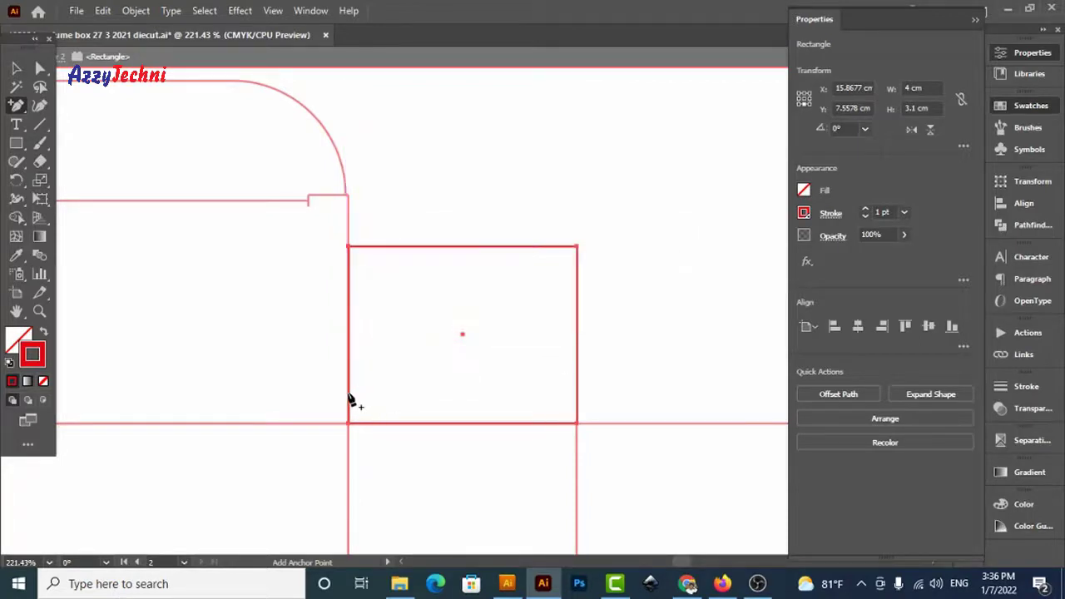
left_click(353, 397)
left_click(656, 327)
left_click(349, 396)
Move the two upper points of the dust flap's left edge 0.5 cm right with 0 vertical offset, and exit isolation
key("a")
left_click_drag(289, 216, 395, 416)
key("Return")
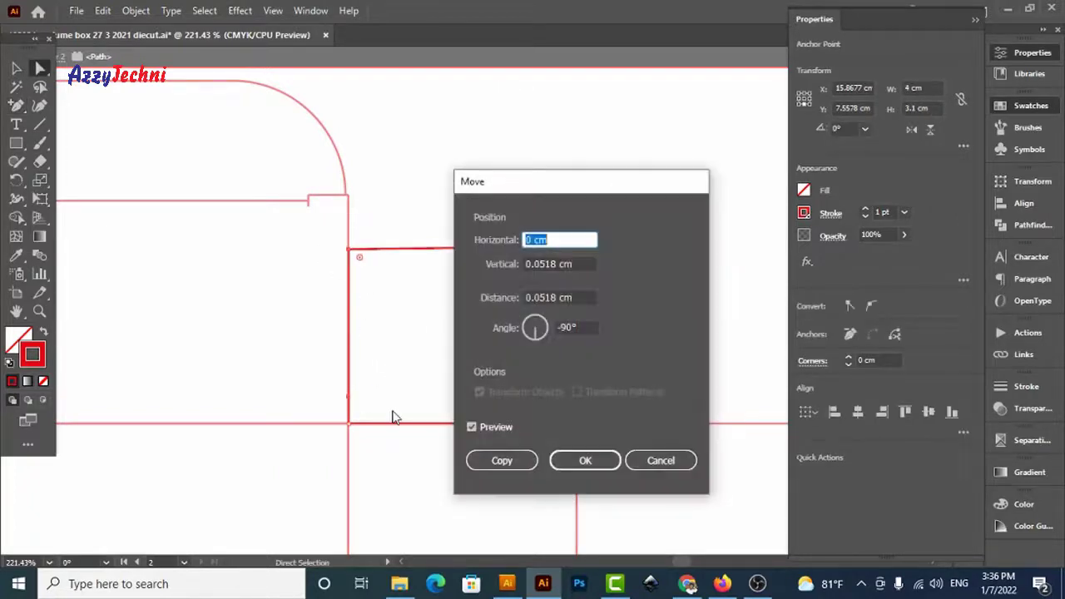
type(".5")
key("Tab")
type("0")
key("Return")
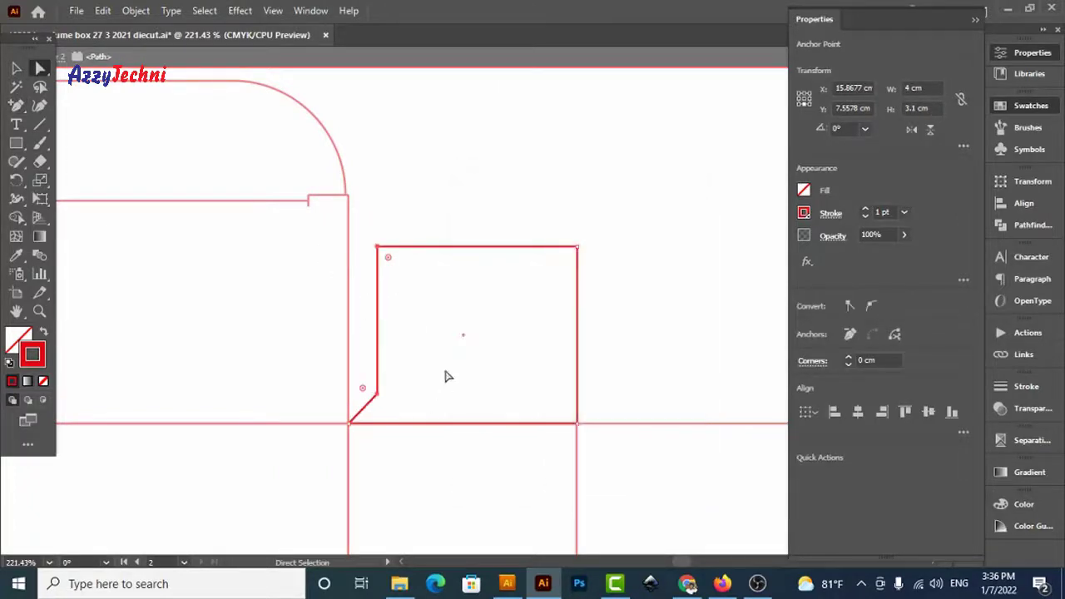
left_click(635, 263)
double_click(634, 348)
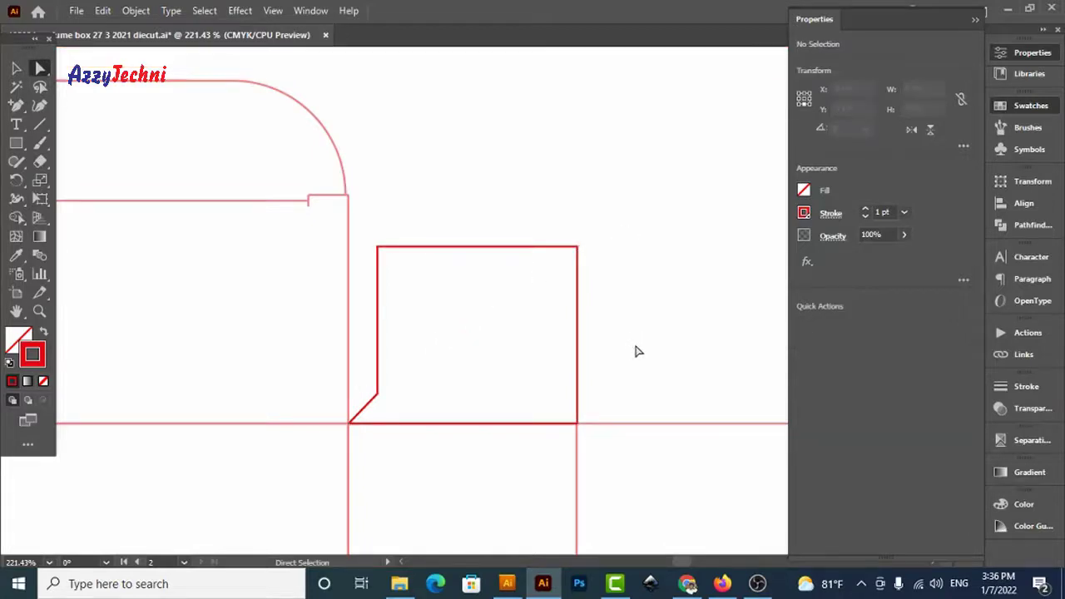
Copy the 0.7 cm slit segment of the lid, paste it near the dust flap's lower-right corner and rotate it upright
left_click_drag(320, 176, 340, 218)
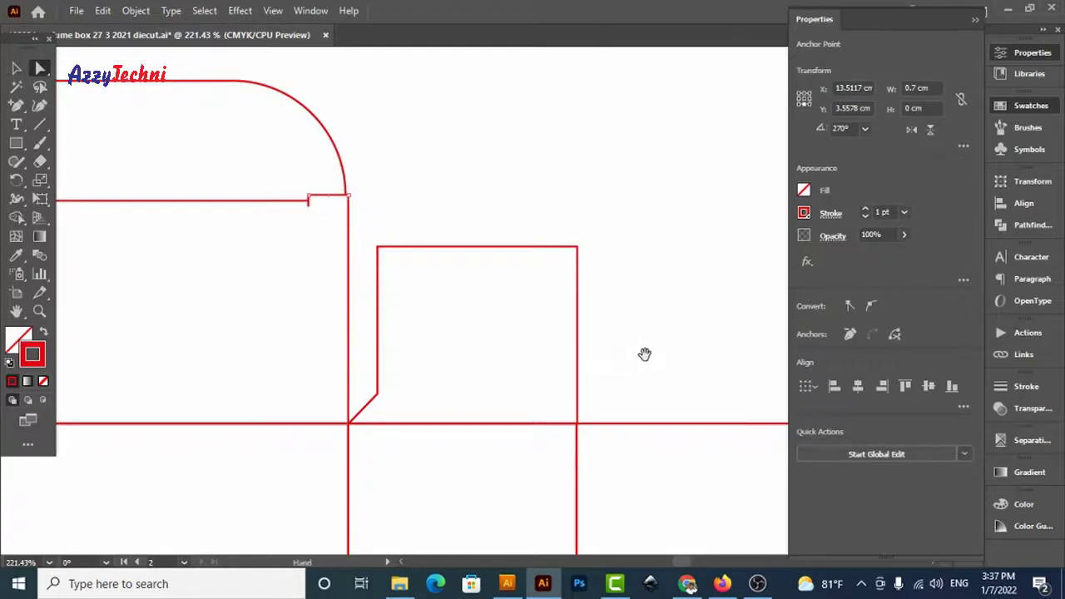
left_click_drag(644, 354, 433, 315)
left_click_drag(259, 230, 667, 468)
left_click(388, 248)
key("ctrl+v")
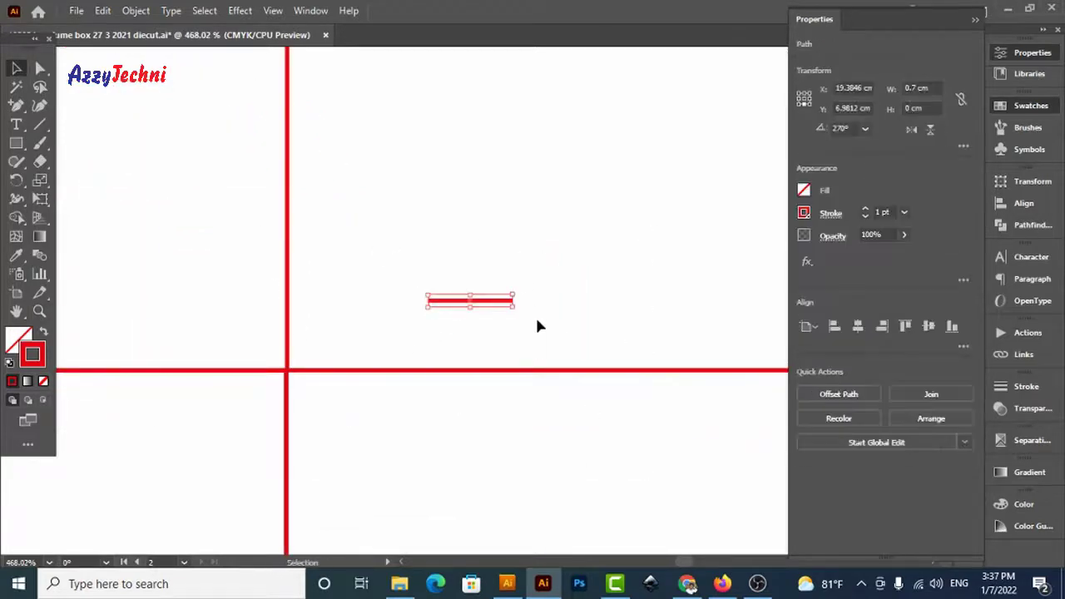
left_click_drag(520, 297, 472, 357)
Place the upright 0.7 cm line just right of the dust flap, with its lower end on the fold line
left_click_drag(196, 160, 742, 467)
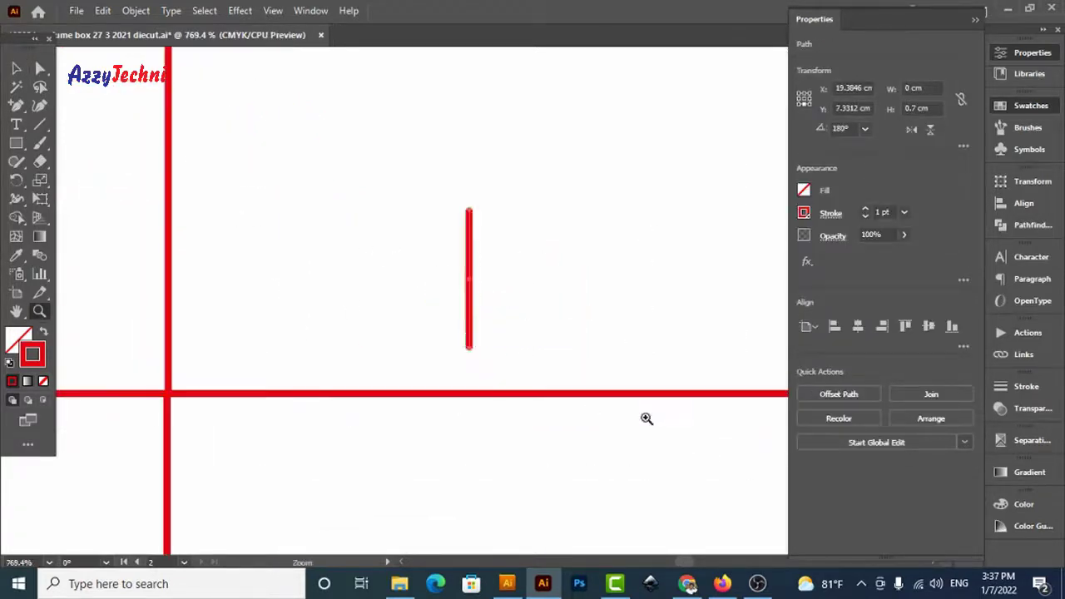
left_click_drag(491, 351, 583, 383)
left_click_drag(563, 350, 309, 391)
left_click_drag(370, 336, 491, 369)
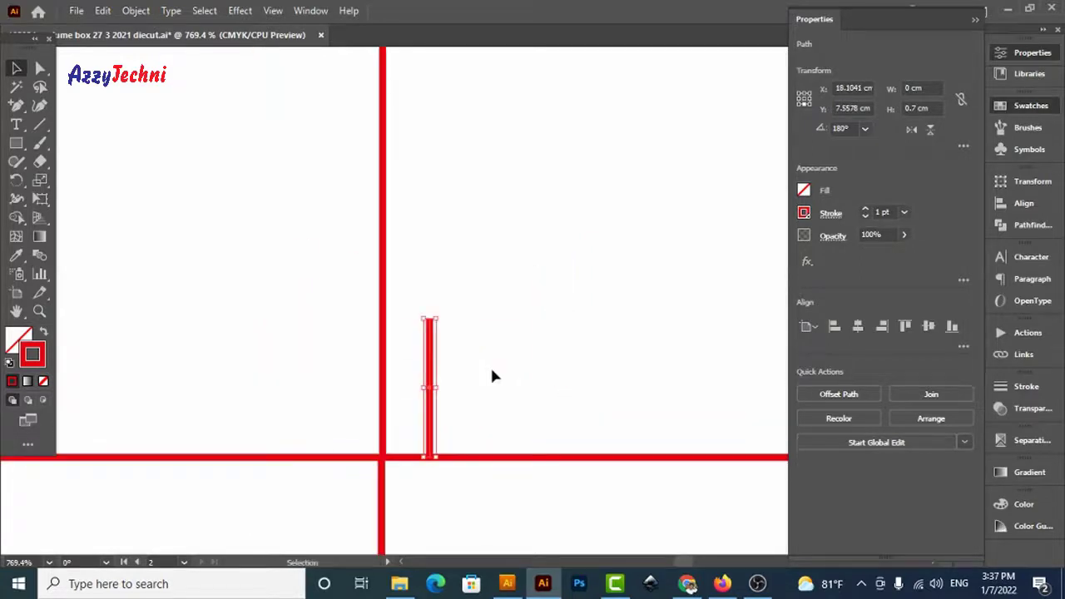
Add two anchor points on the dust flap's right edge, one level with the top of the 0.7 cm line and one a little higher
key("plus")
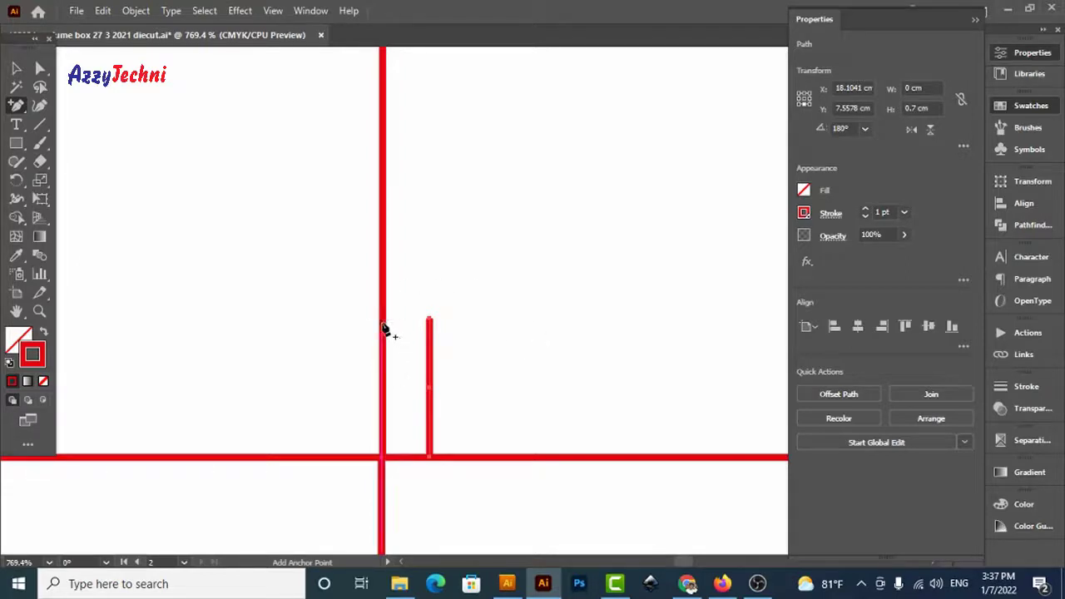
left_click(382, 318)
left_click_drag(406, 215, 443, 344)
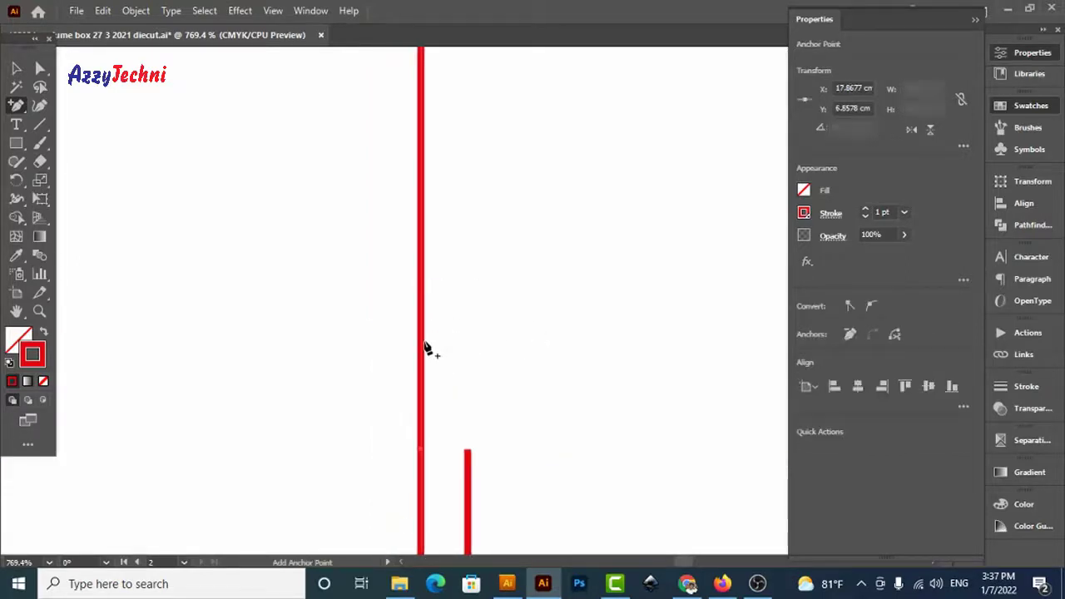
left_click(423, 348)
Delete the 0.7 cm measuring line beside the dust flap
key("a")
left_click_drag(531, 400, 449, 489)
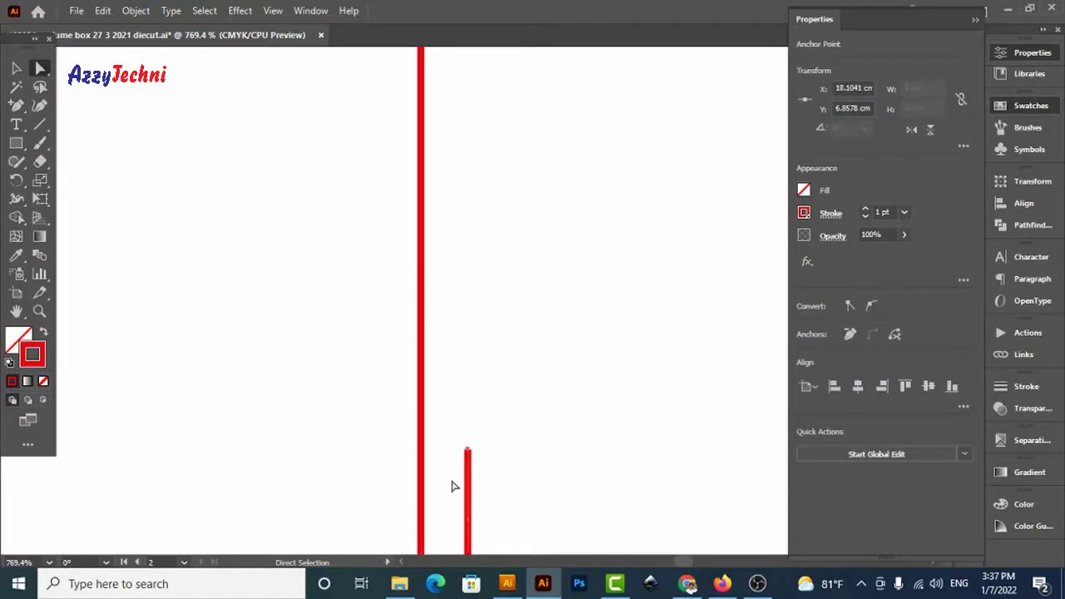
key("Delete")
key("v")
scroll(482, 420, "down", 3)
Try moving the two upper points of the dust flap's right edge 1 cm inward, and undo the move
key("a")
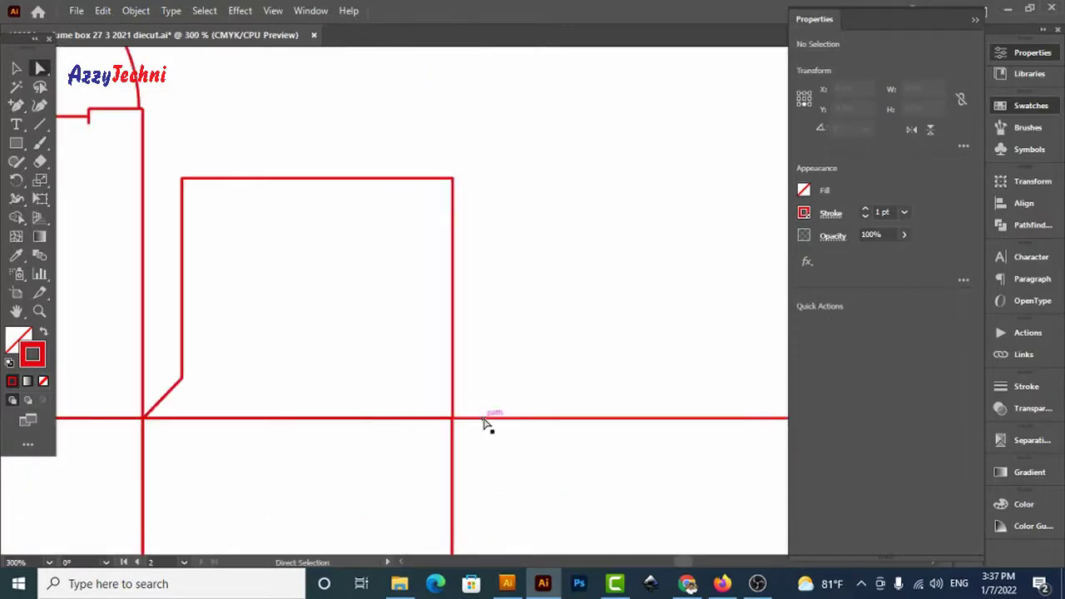
left_click_drag(538, 109, 431, 352)
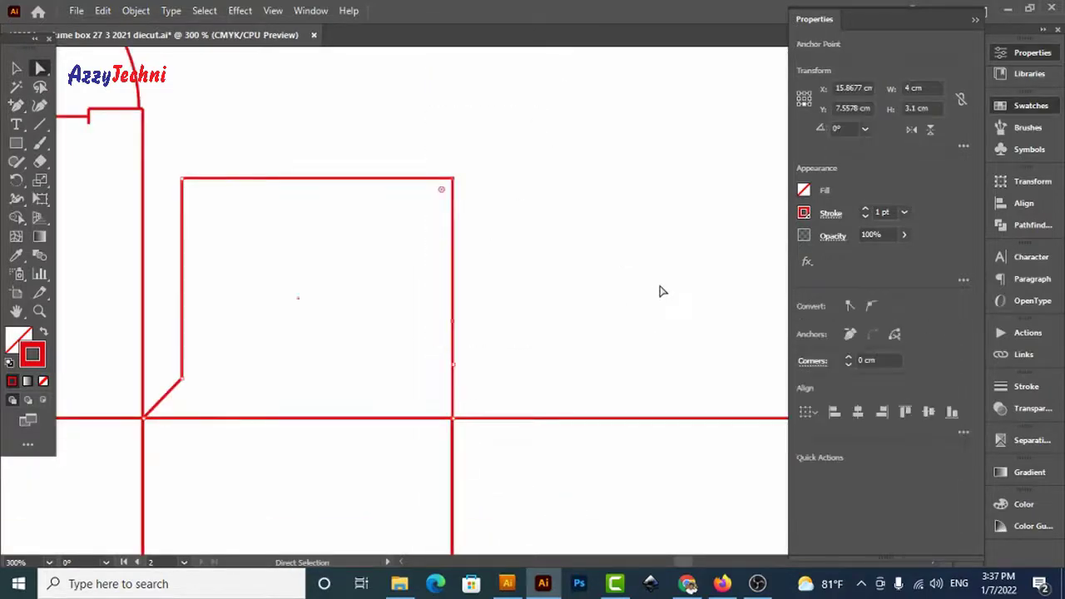
key("Return")
type("-1")
key("Tab")
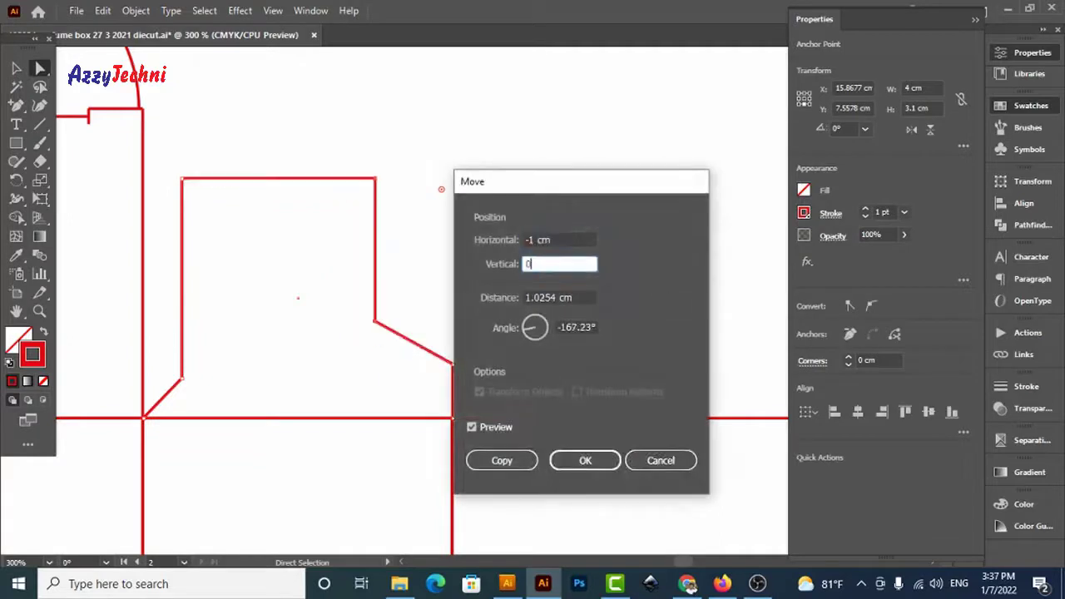
key("Return")
left_click_drag(550, 257, 573, 299)
left_click_drag(416, 369, 513, 378)
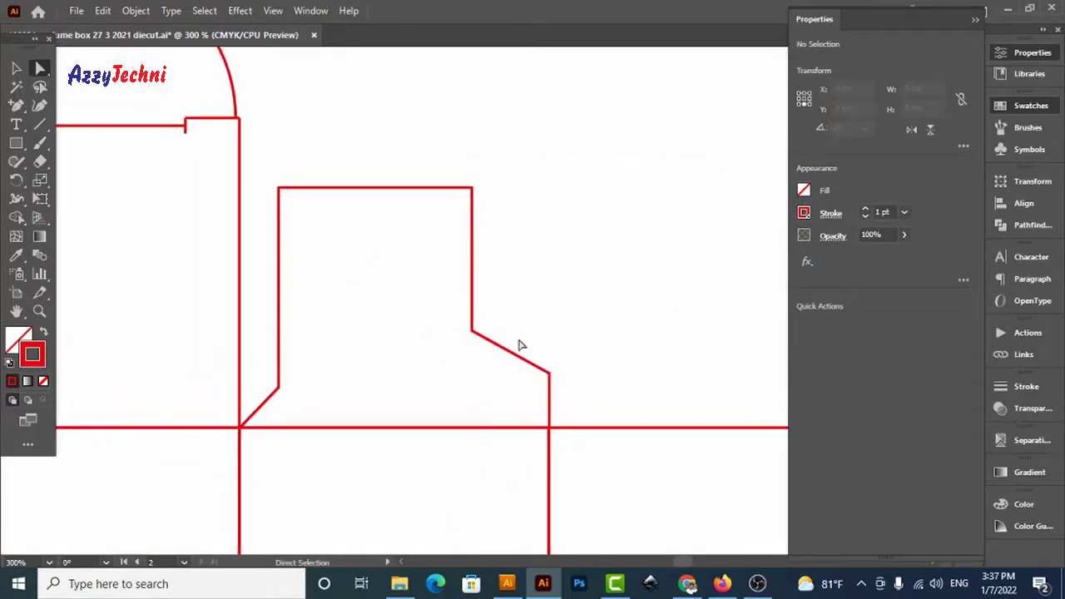
key("ctrl+z")
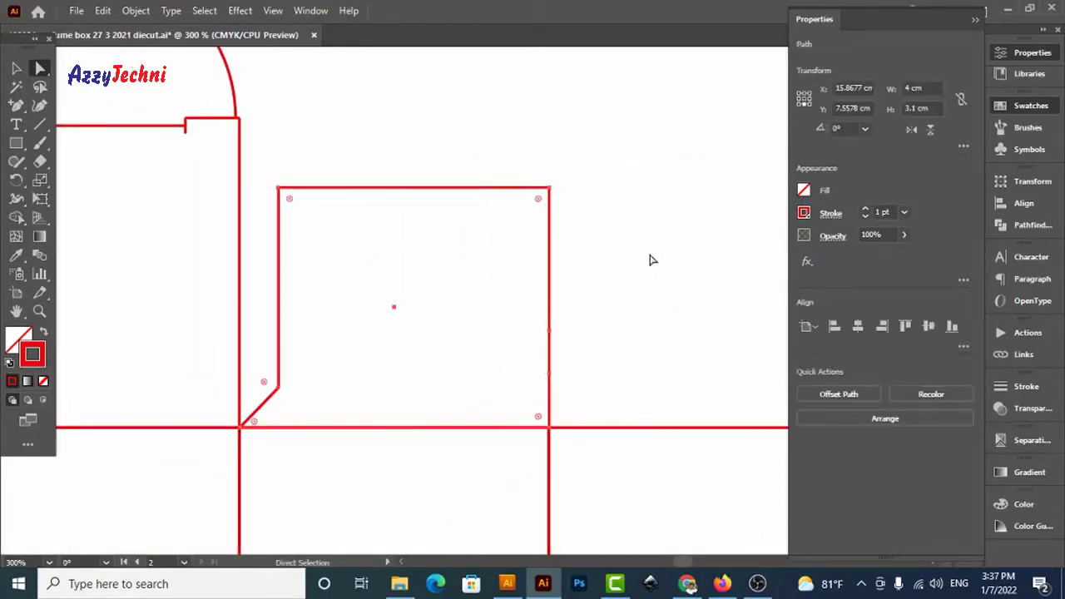
Move the two upper points of the dust flap's right edge -0.5 cm horizontally and 0 vertically
left_click_drag(616, 134, 515, 363)
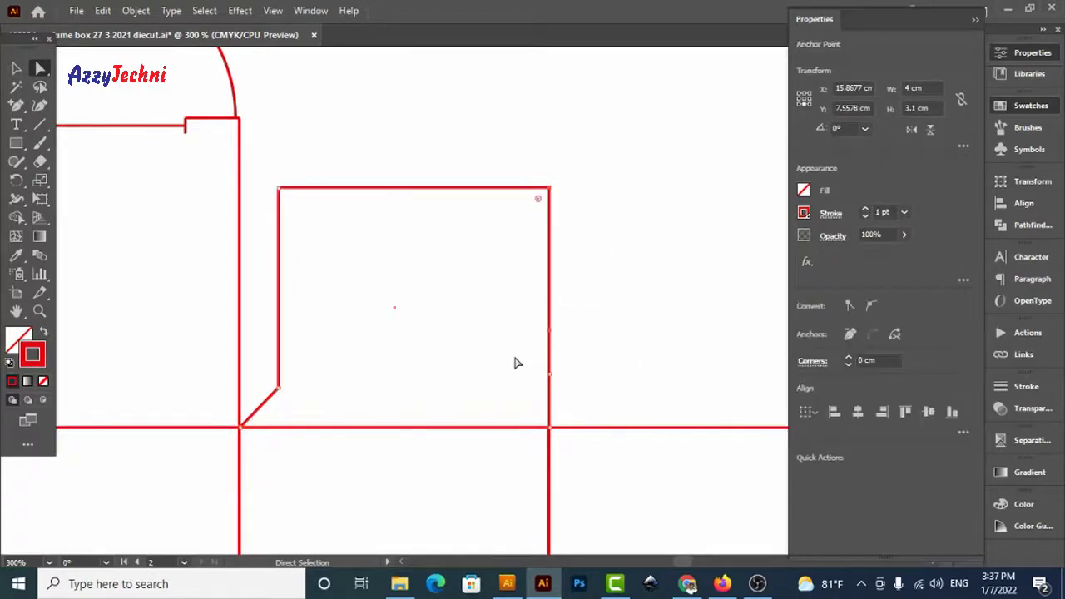
key("Return")
type("-")
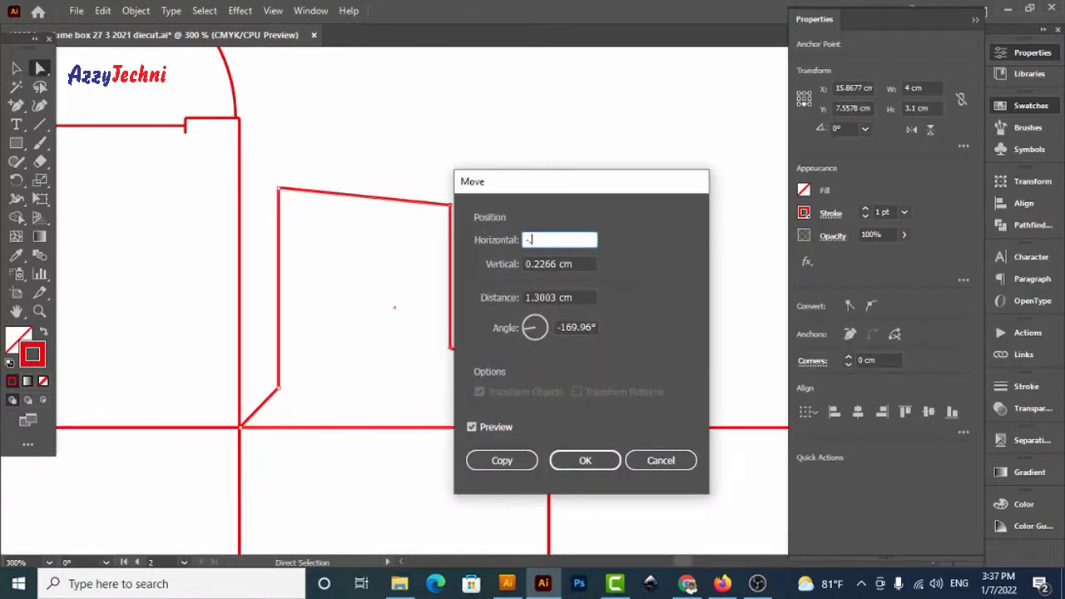
type("0.5")
key("Tab")
type("0")
key("Return")
Taper the dust flap's right side by nudging its top-right corner inward and adjusting the height of the shoulder point below it
left_click_drag(474, 300, 525, 334)
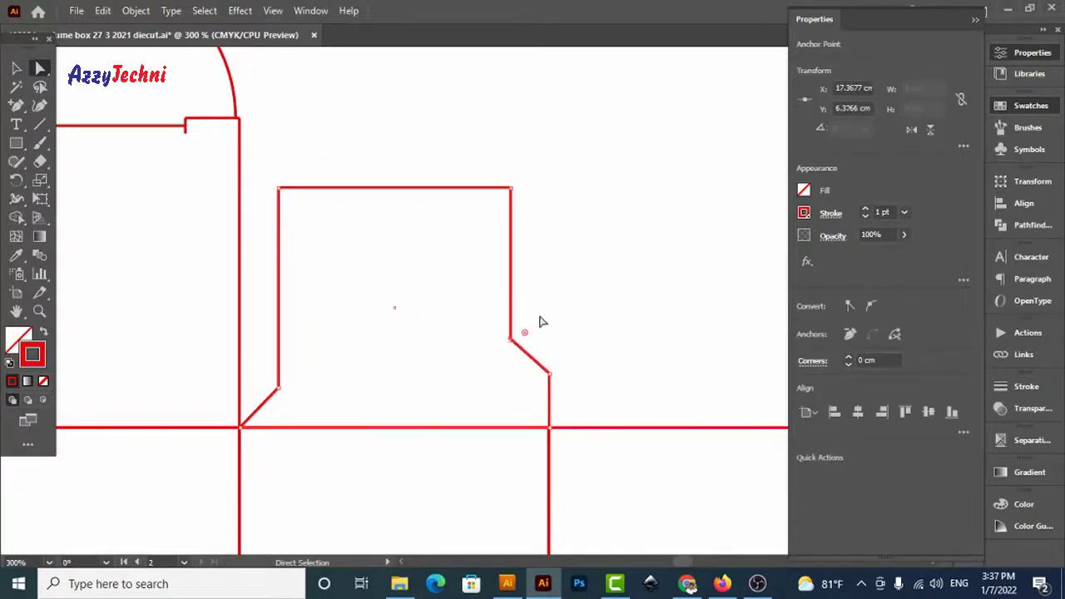
left_click_drag(545, 150, 502, 225)
key("Left")
key("Left")
key("Left")
key("Left")
key("Left")
key("Left")
key("Left")
key("Left")
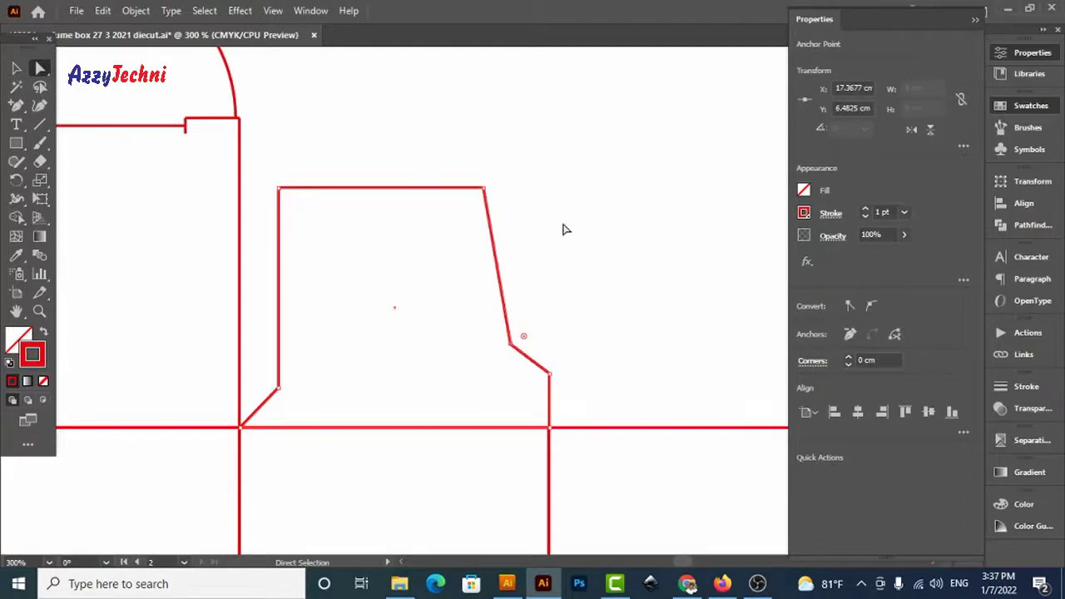
left_click(309, 231)
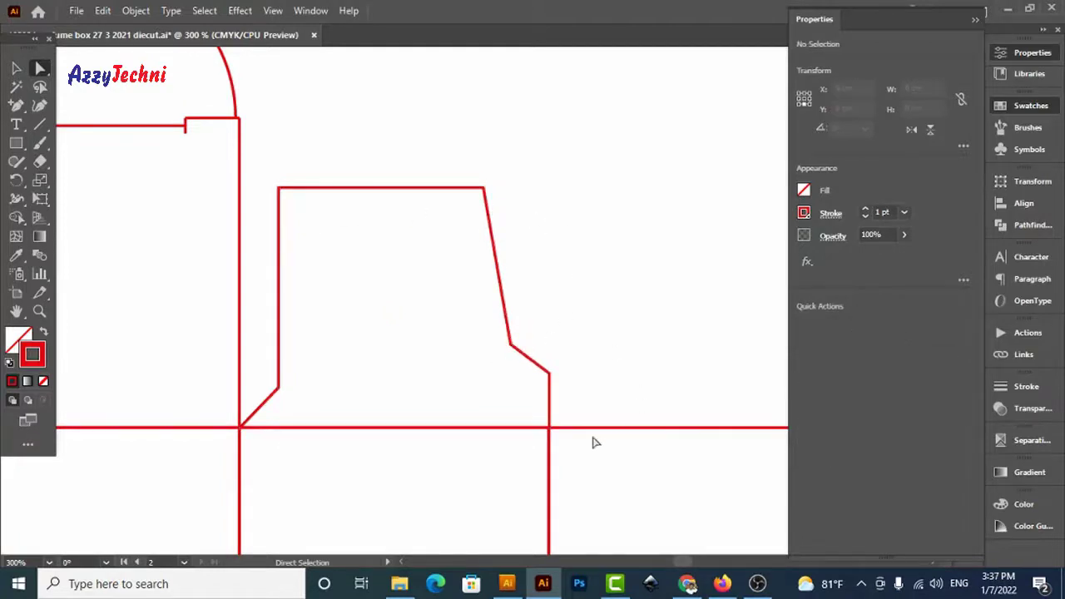